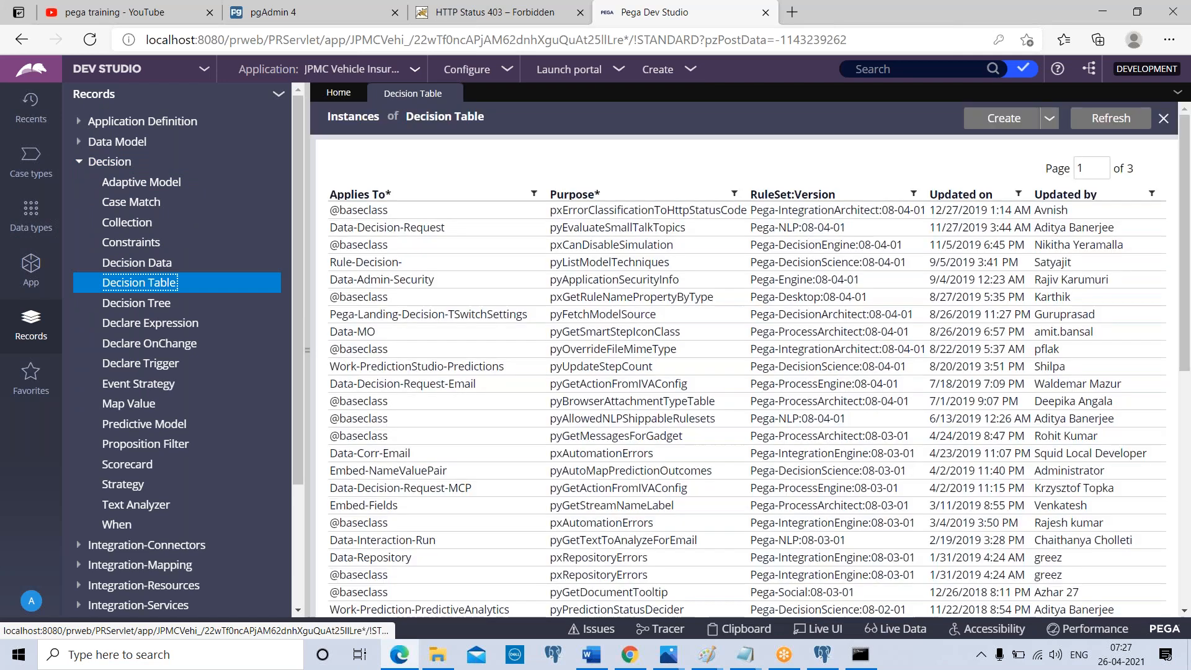
List the decision tree records and open the pyAutoRA rule that applies to Data-SecurityVAUtility
click(136, 303)
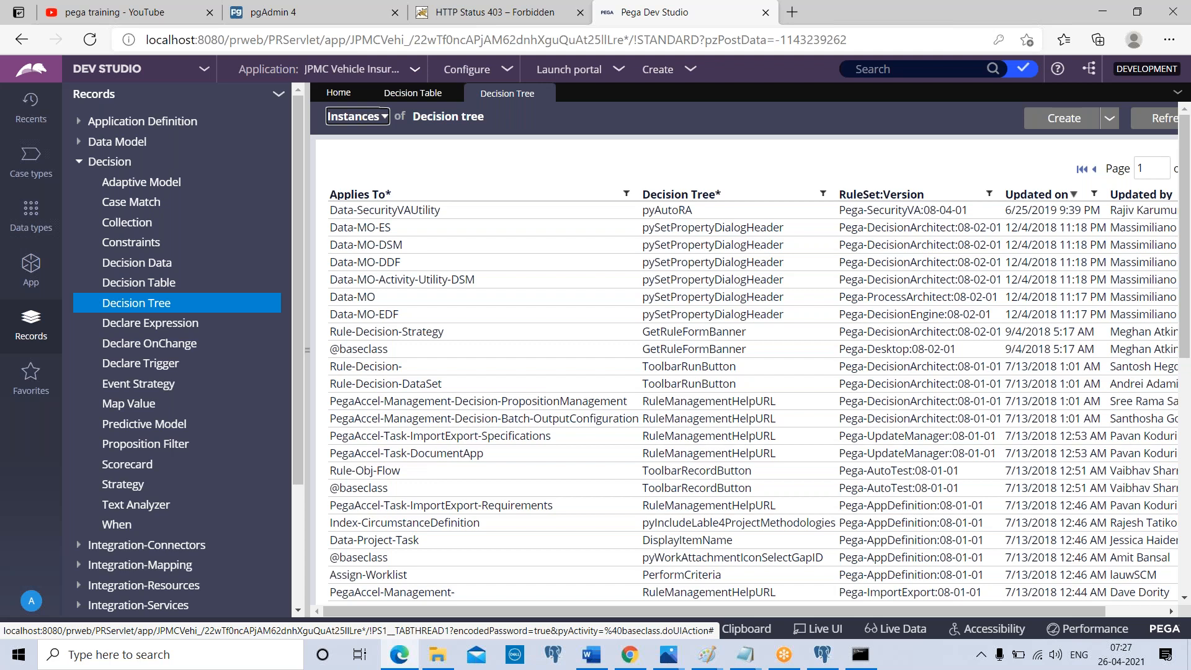
click(420, 214)
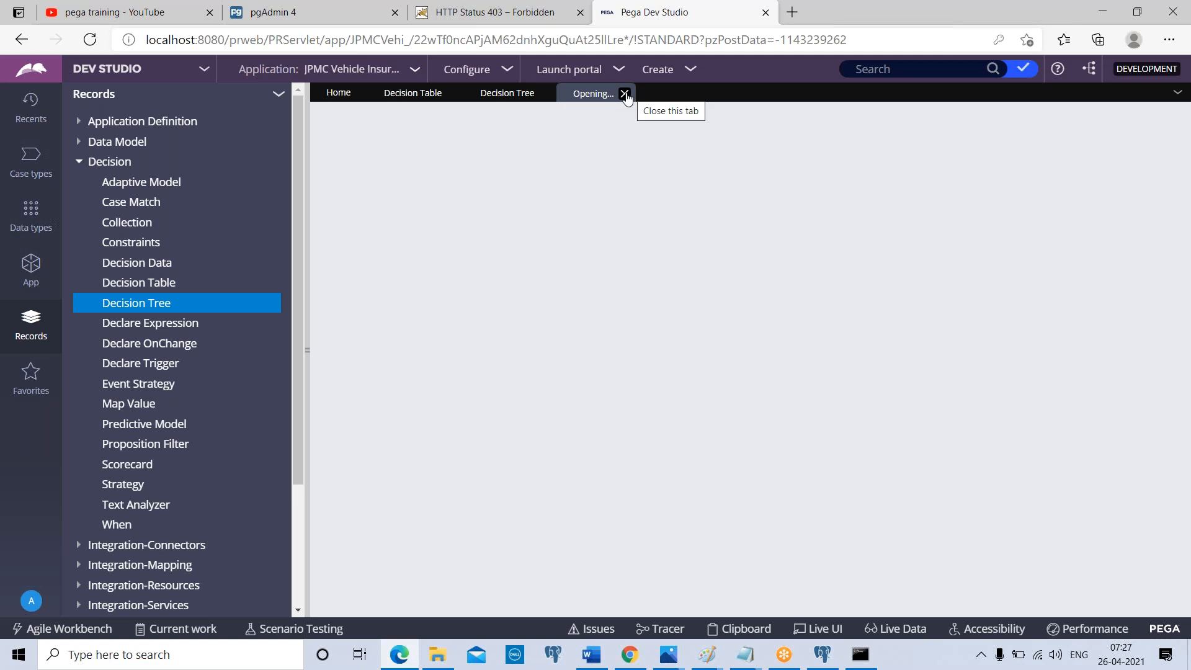
click(515, 97)
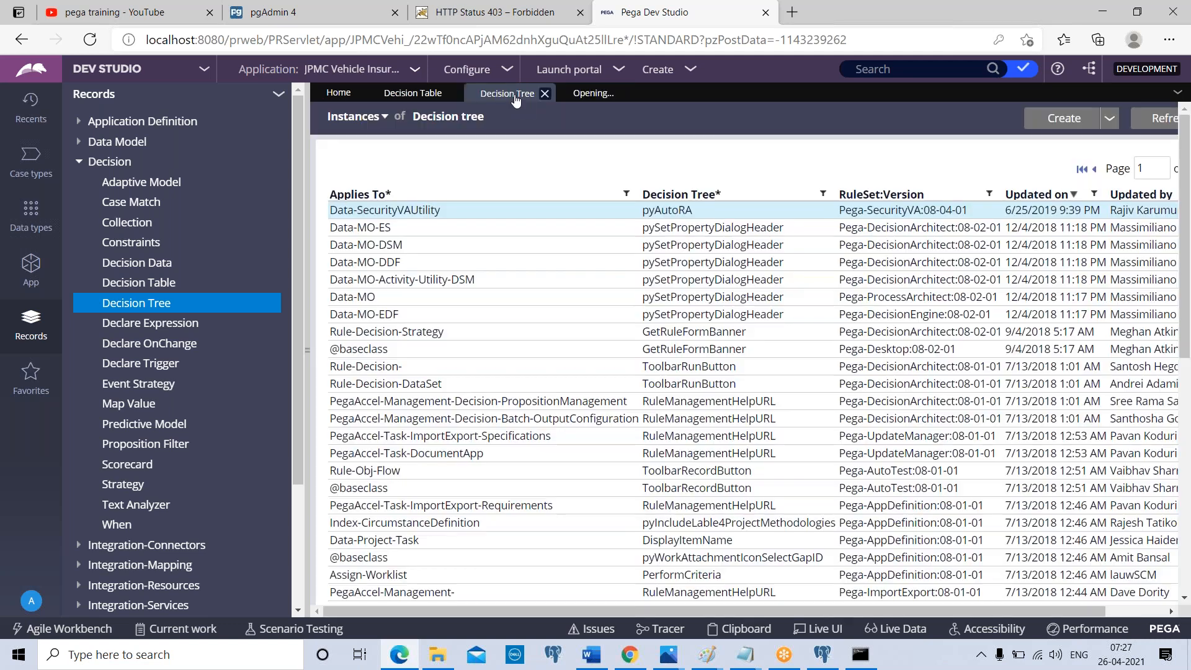
click(593, 94)
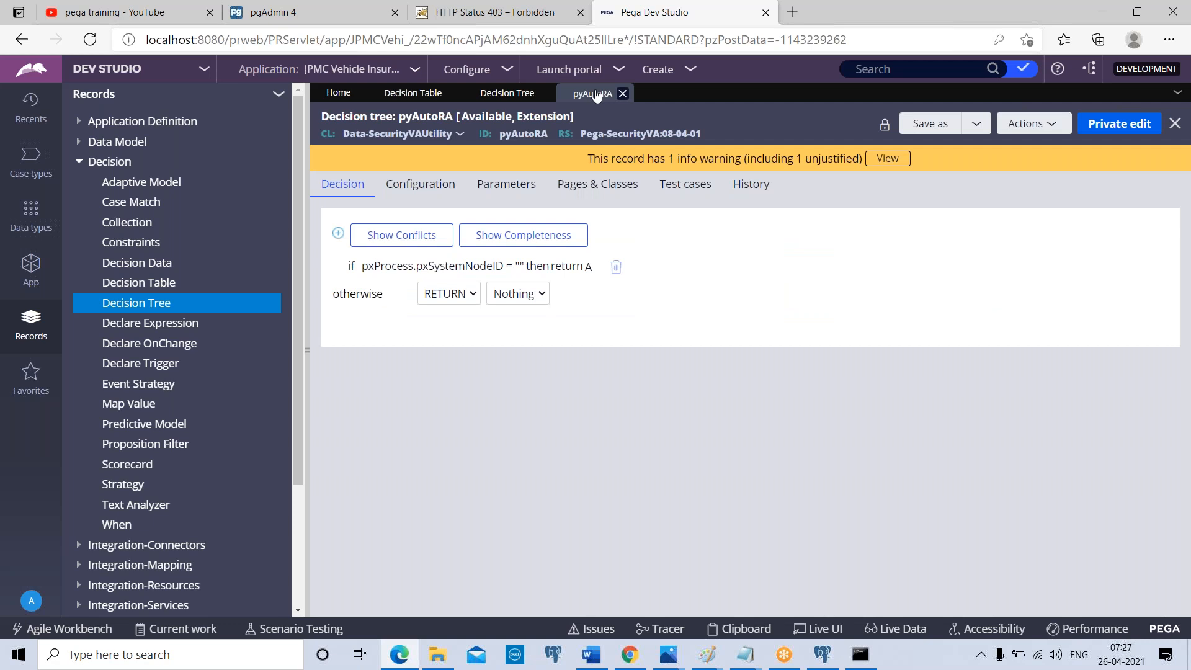
Open the pySetPropertyDialogHeader decision tree of Data-MO-ES and close the pyAutoRA rule
click(515, 94)
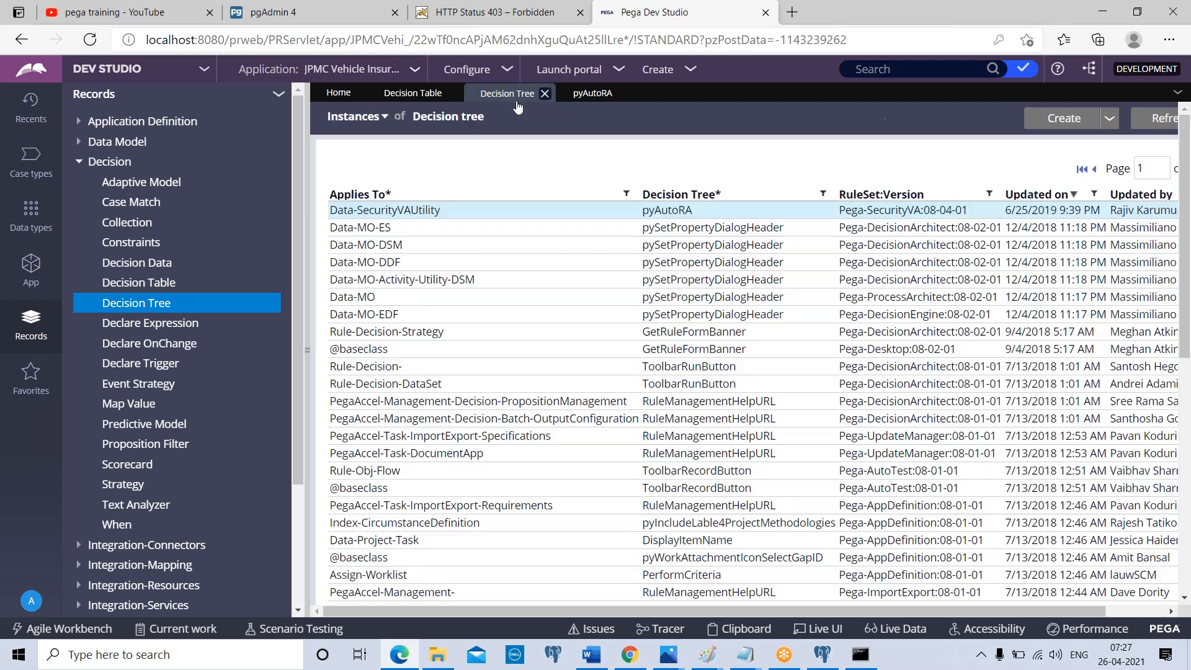
click(415, 232)
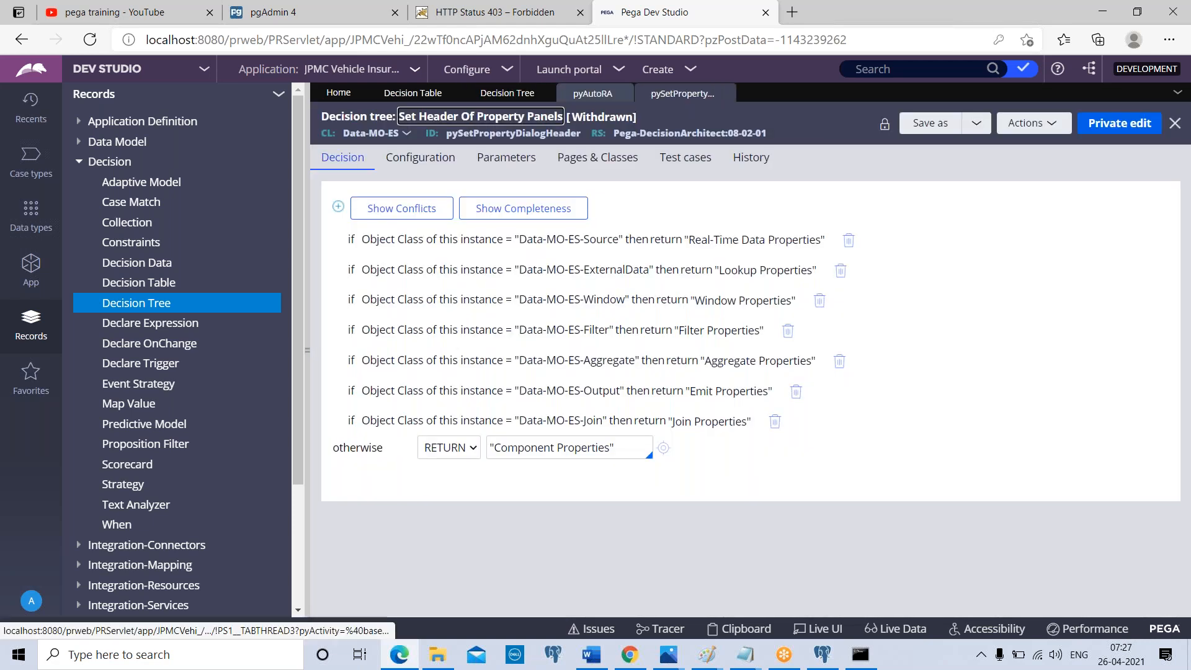
click(625, 94)
Open the pxErrorClassificationToHttpStatusCode decision table from the decision table records and compare it with the open decision tree
click(413, 93)
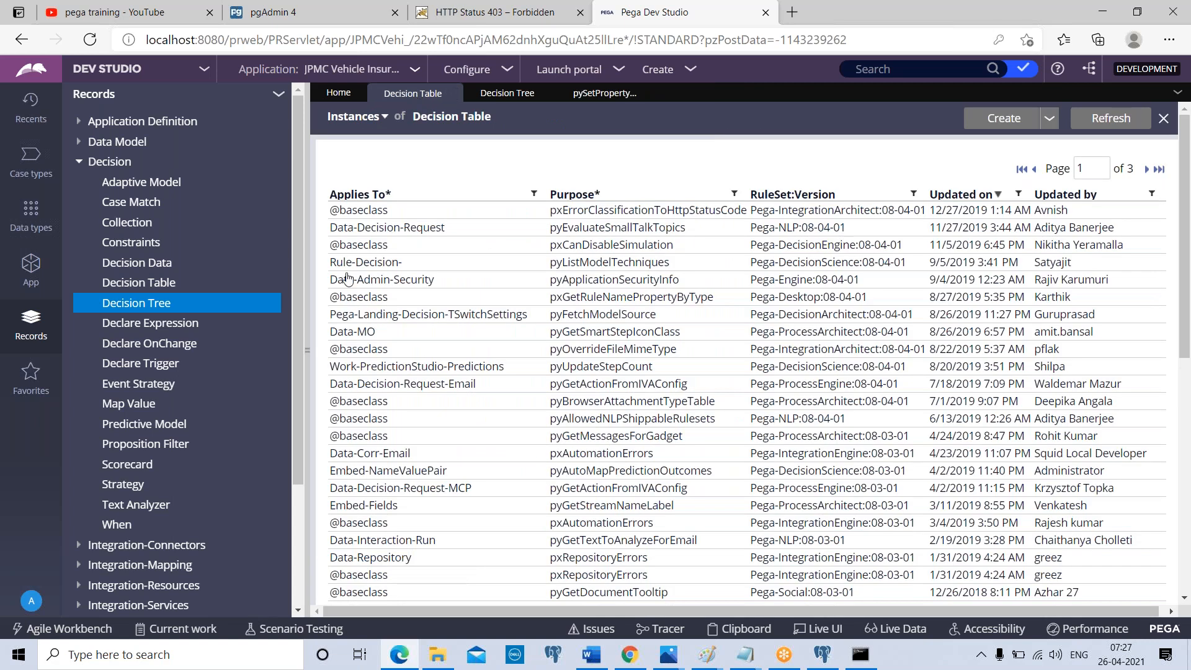
click(374, 214)
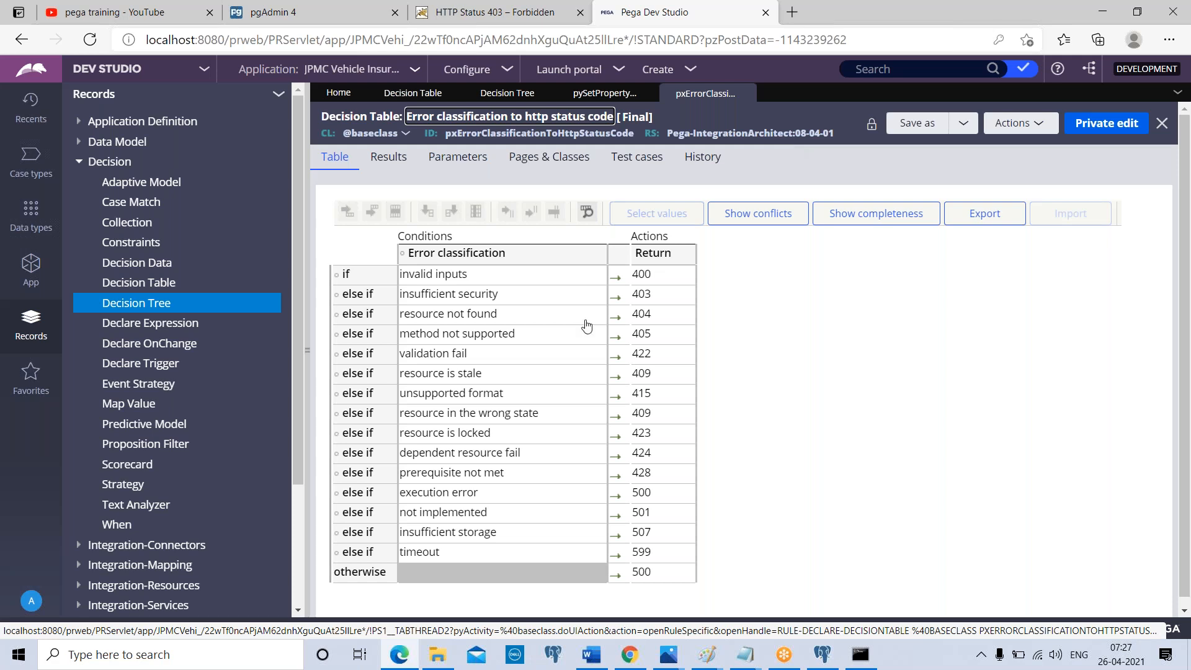
click(631, 97)
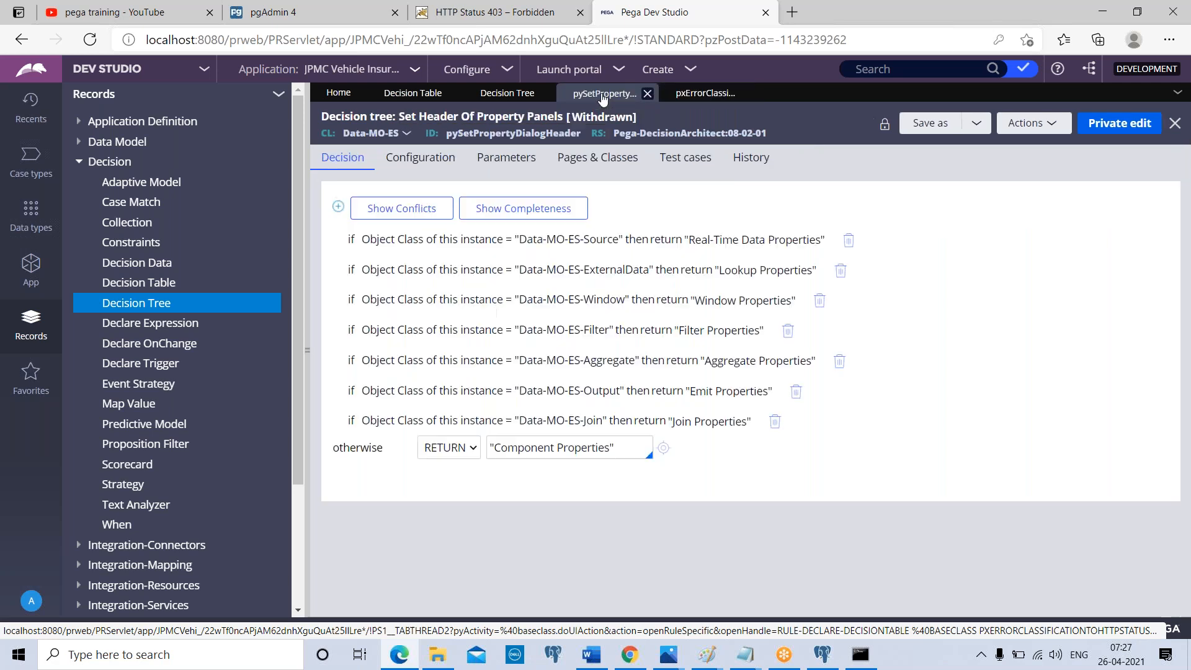
click(709, 94)
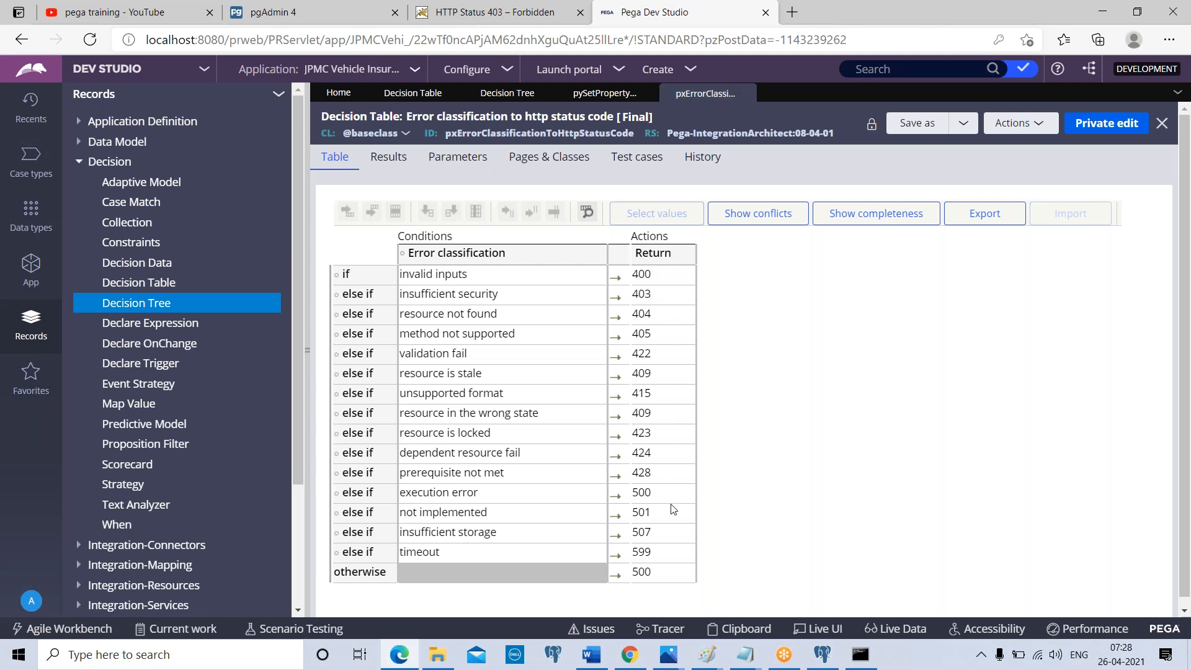
click(607, 94)
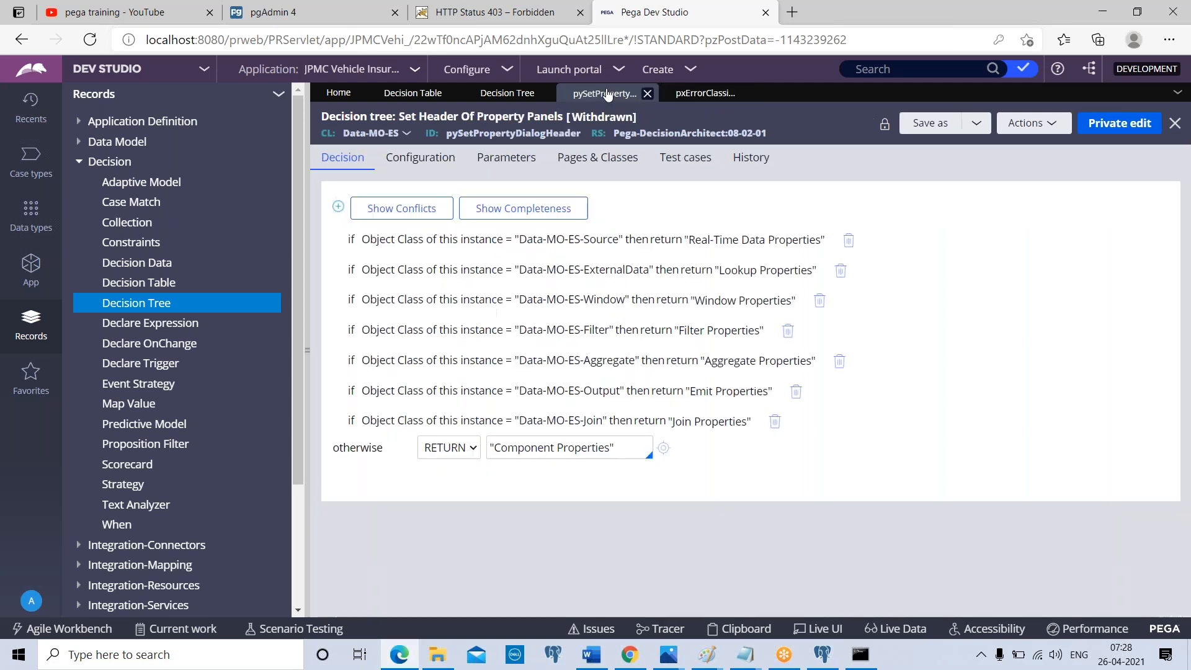
Expand the Data-MO-ES-Source and Data-MO-ES-Join conditions of the decision tree to examine their property, operator and return fields
click(655, 252)
click(656, 245)
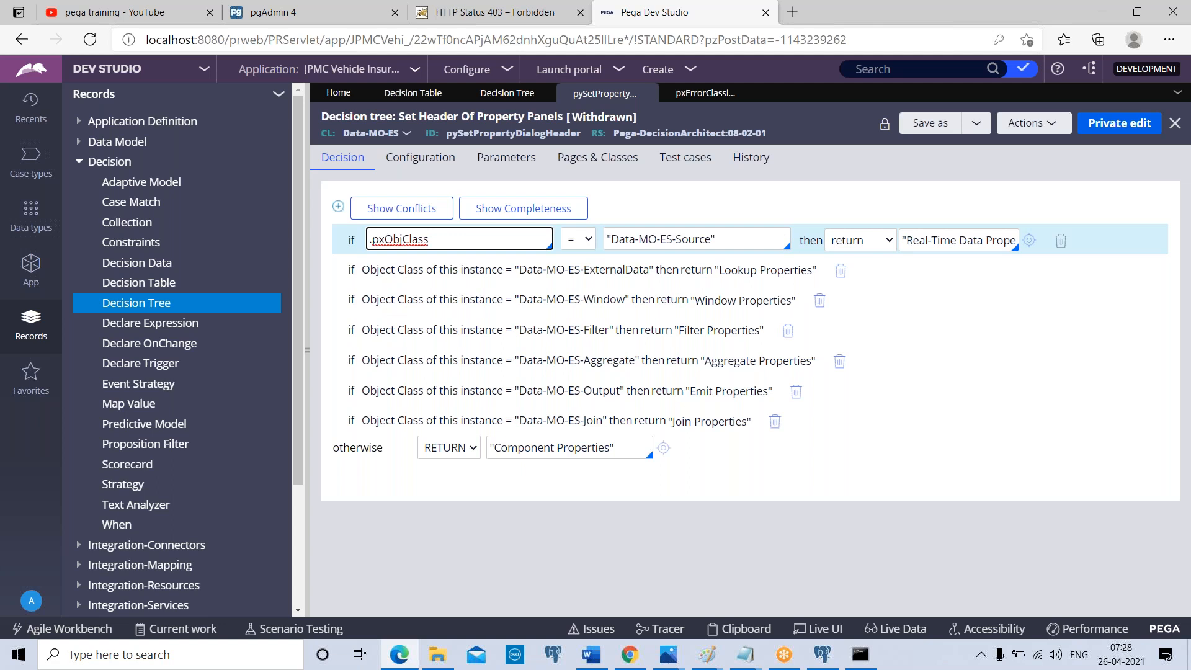
click(918, 413)
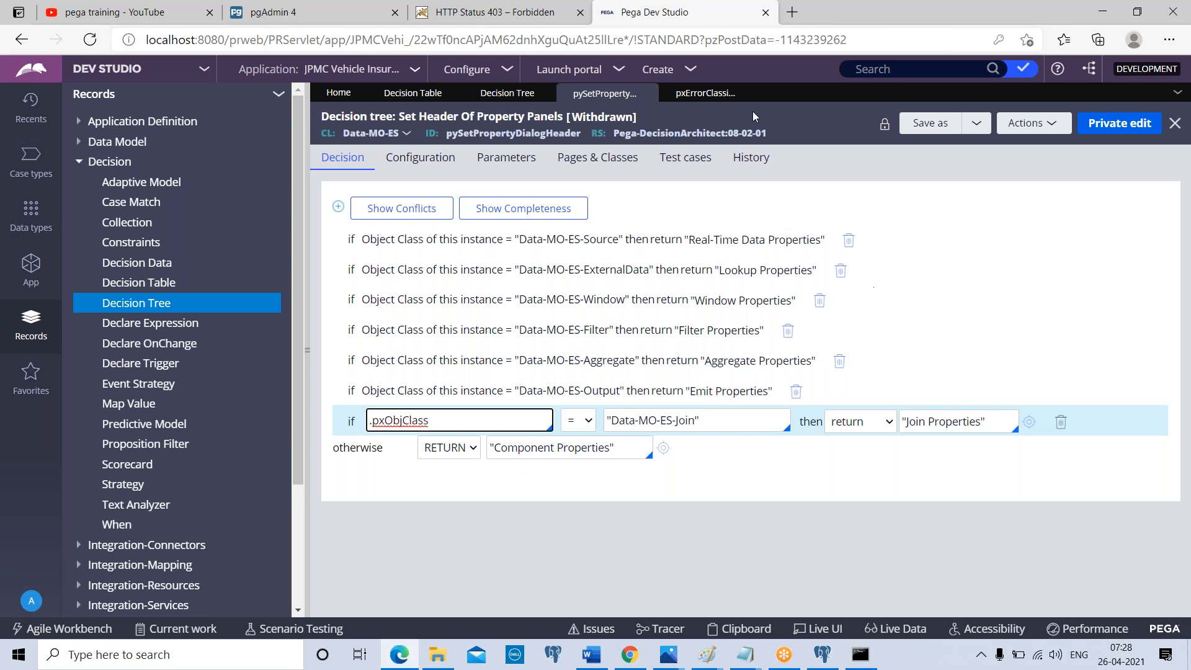
Compare the condition, return and otherwise structure of the error classification decision table with that of the property header decision tree
click(695, 96)
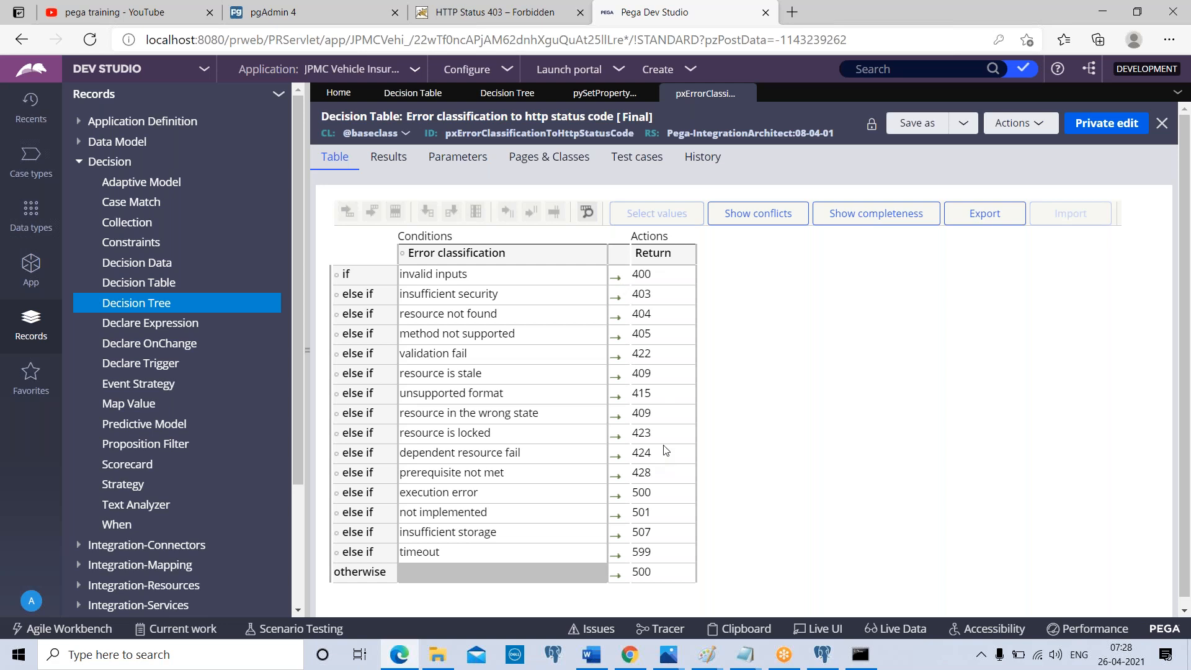
click(605, 94)
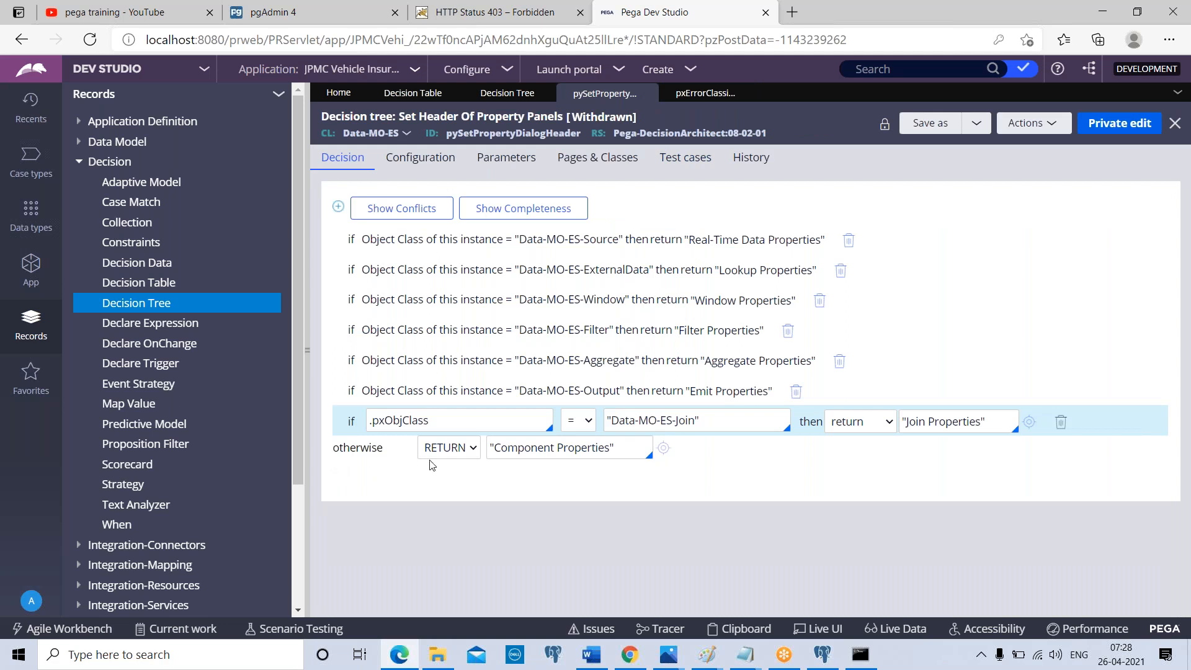
click(706, 93)
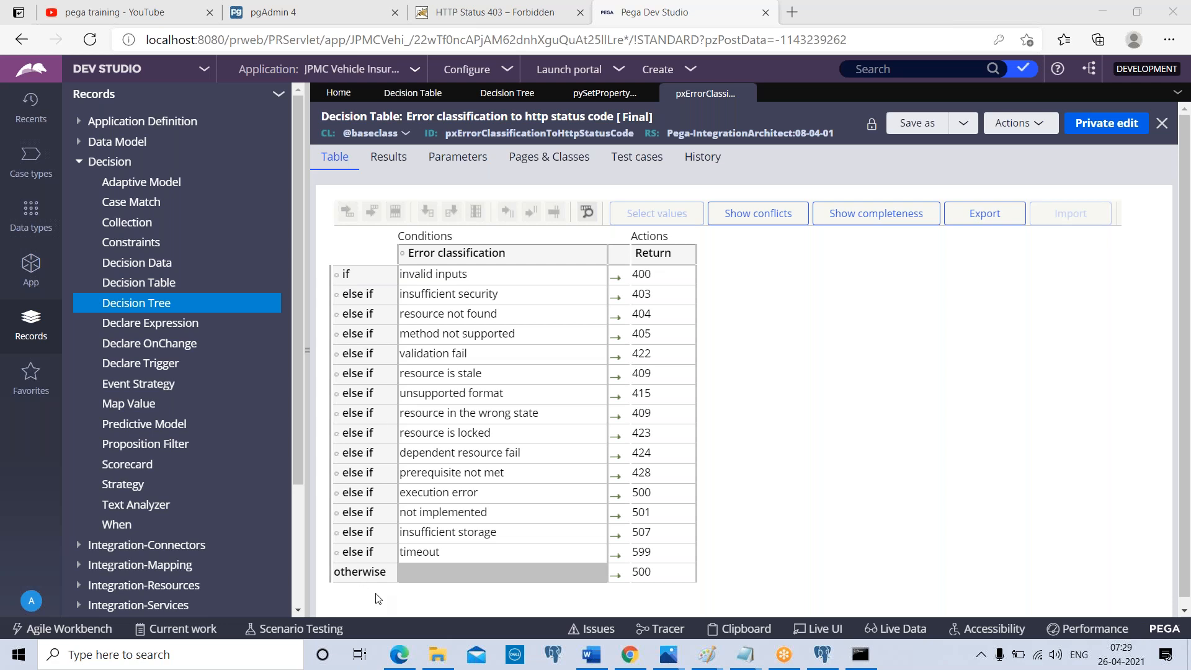
click(610, 95)
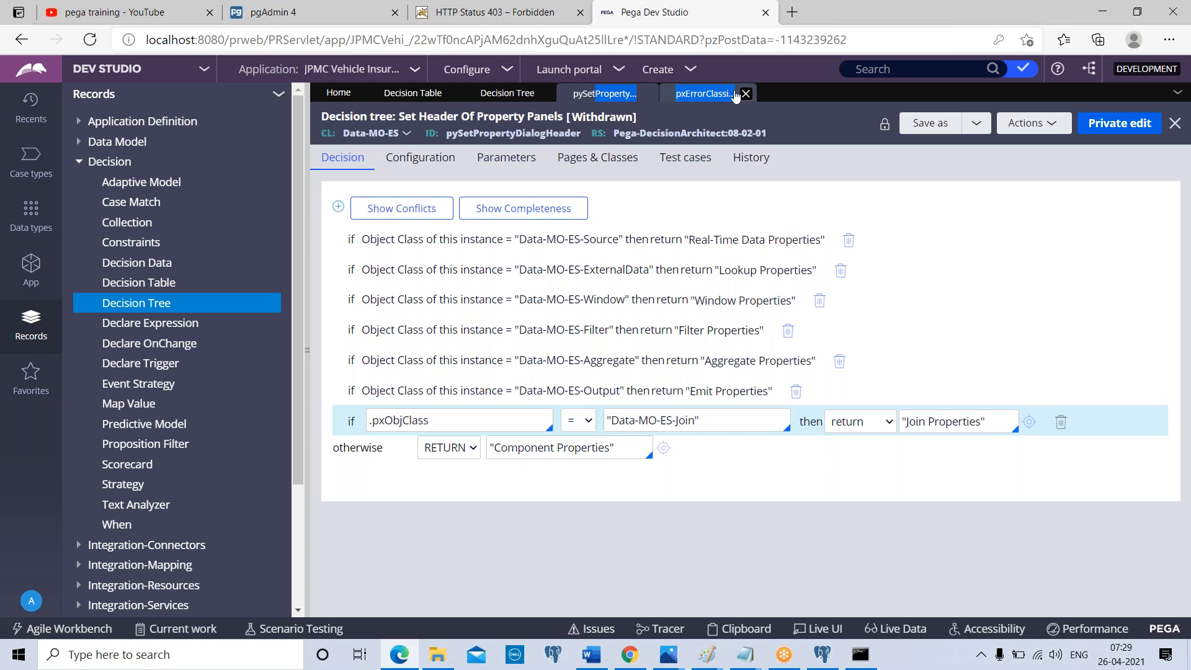
click(684, 98)
click(605, 93)
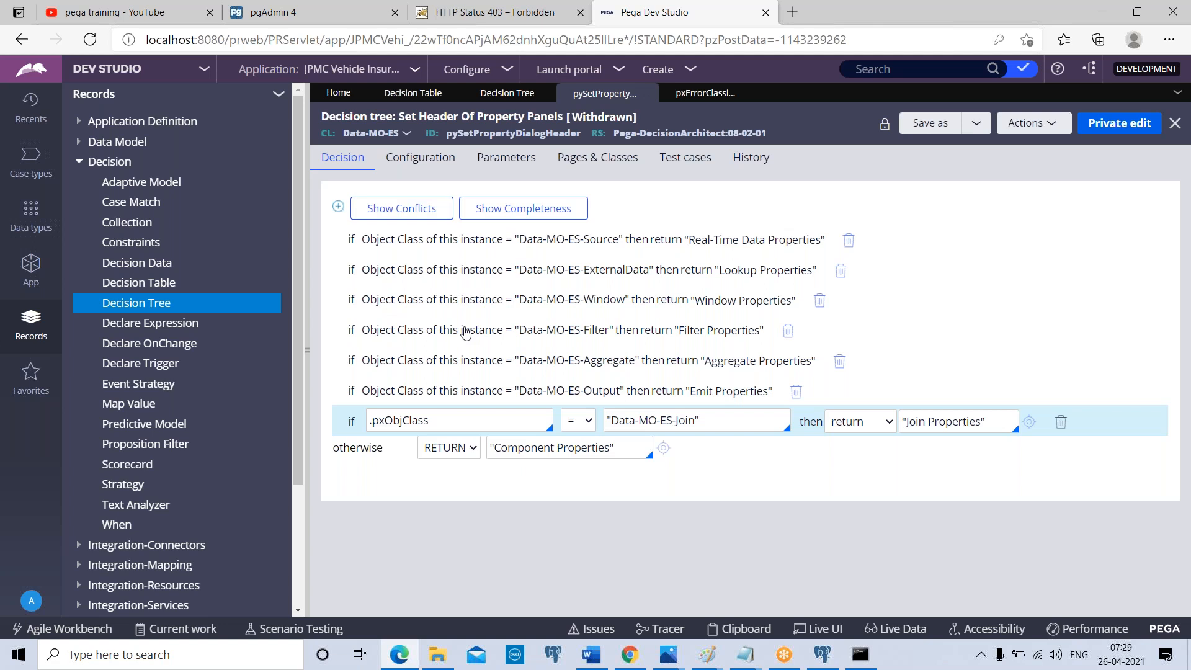
click(691, 99)
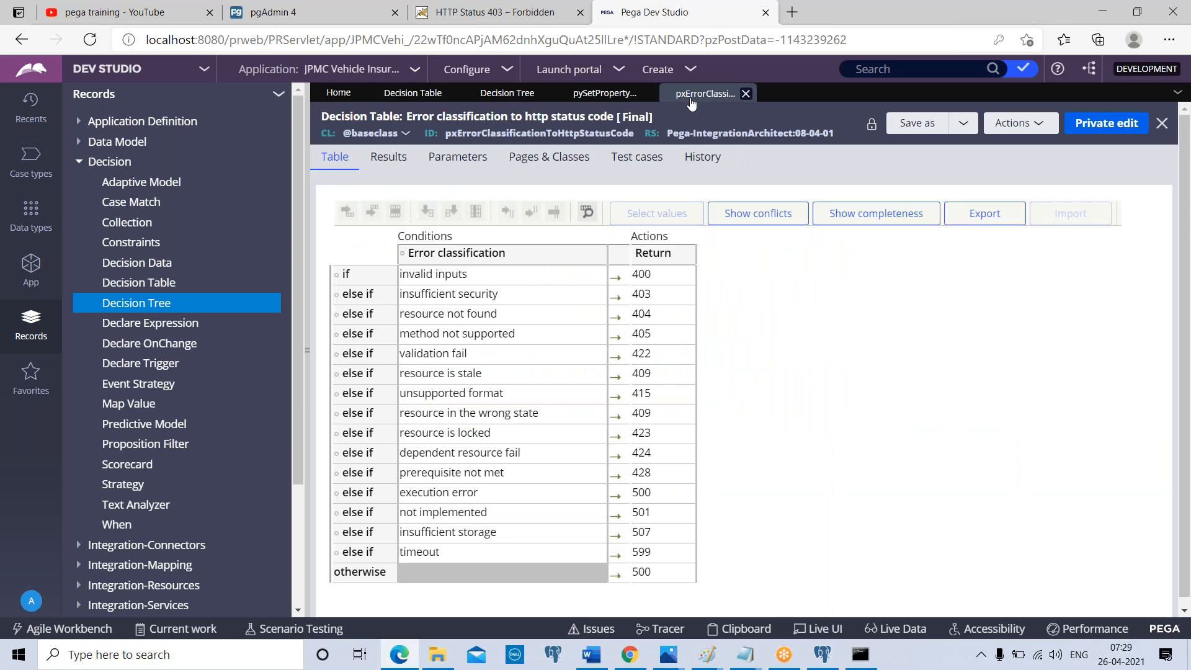
click(583, 94)
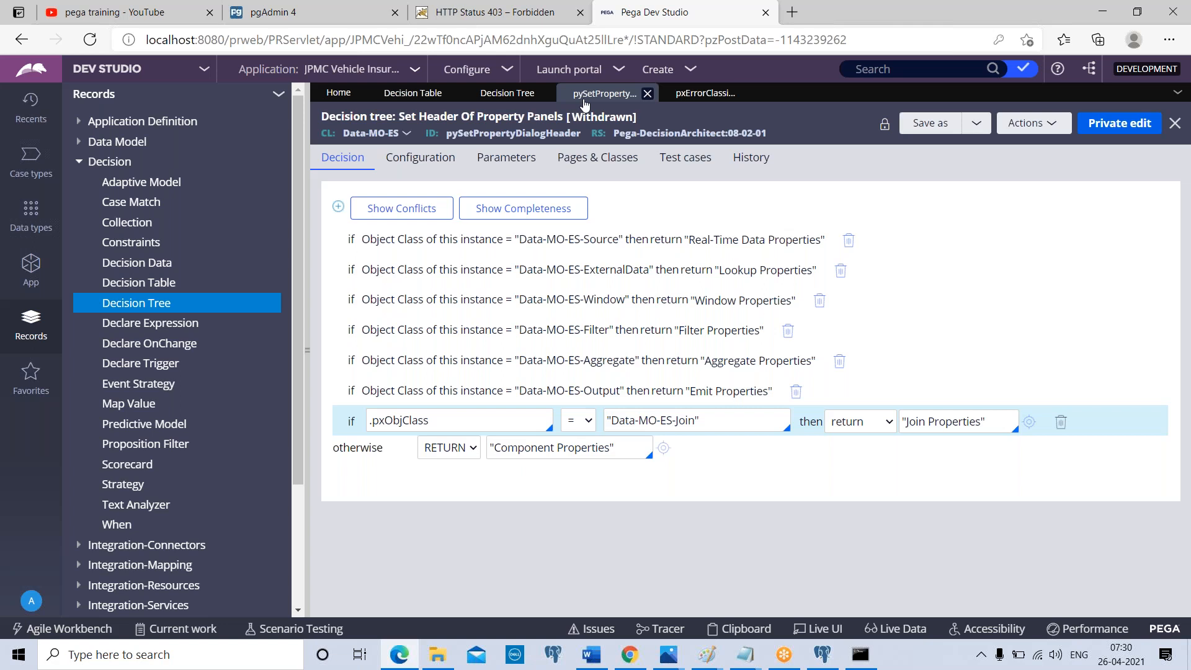
click(701, 93)
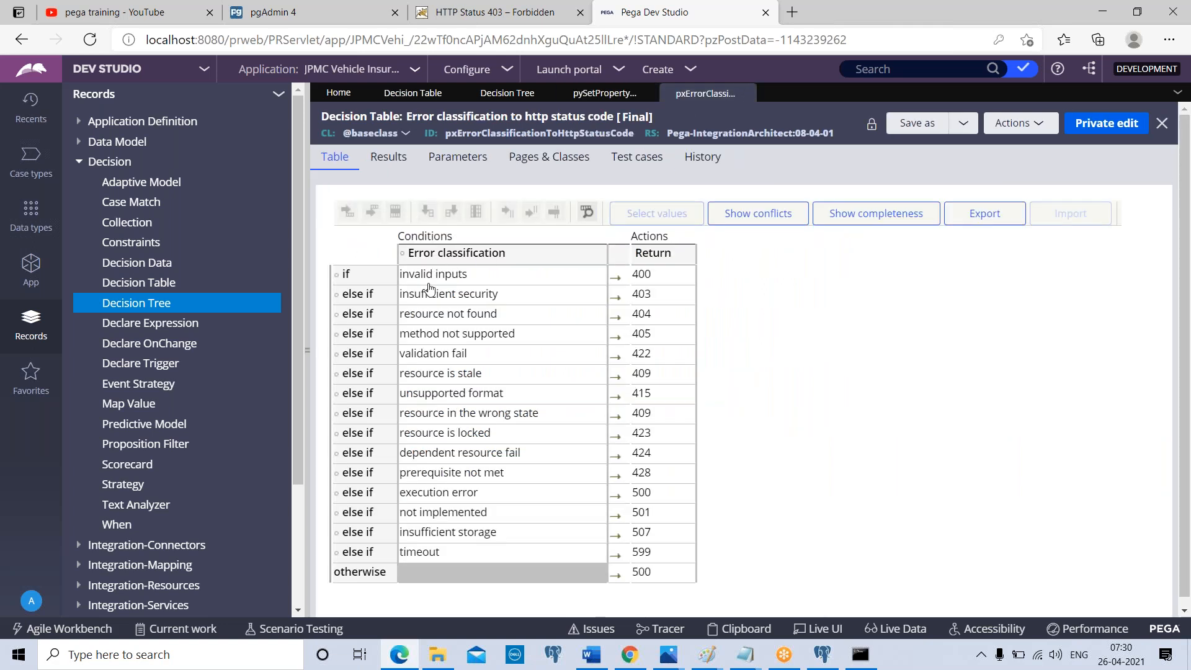
Start a private edit of the error classification decision table and insert an empty condition column after Error classification
click(1107, 123)
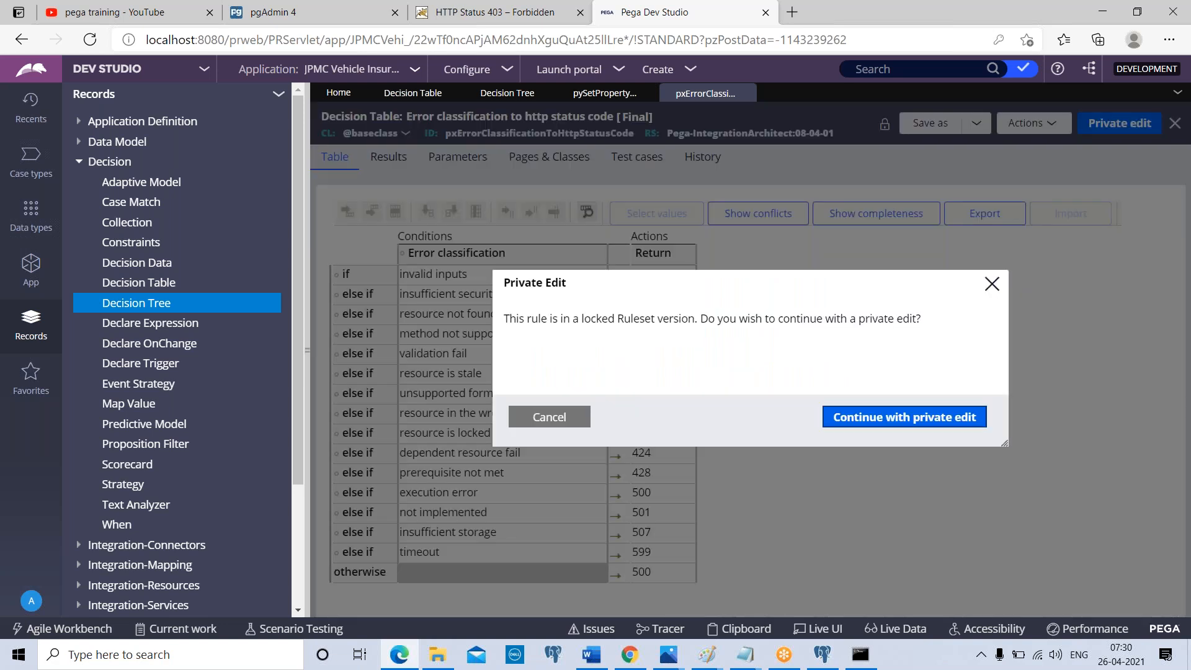
click(903, 417)
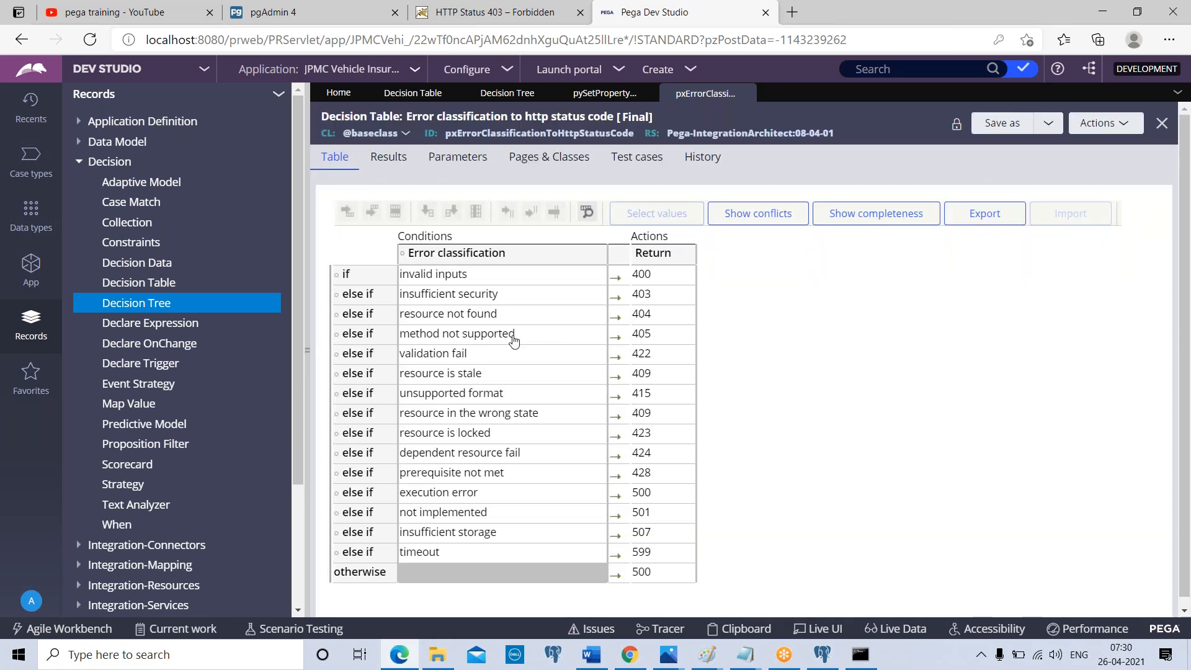
click(425, 276)
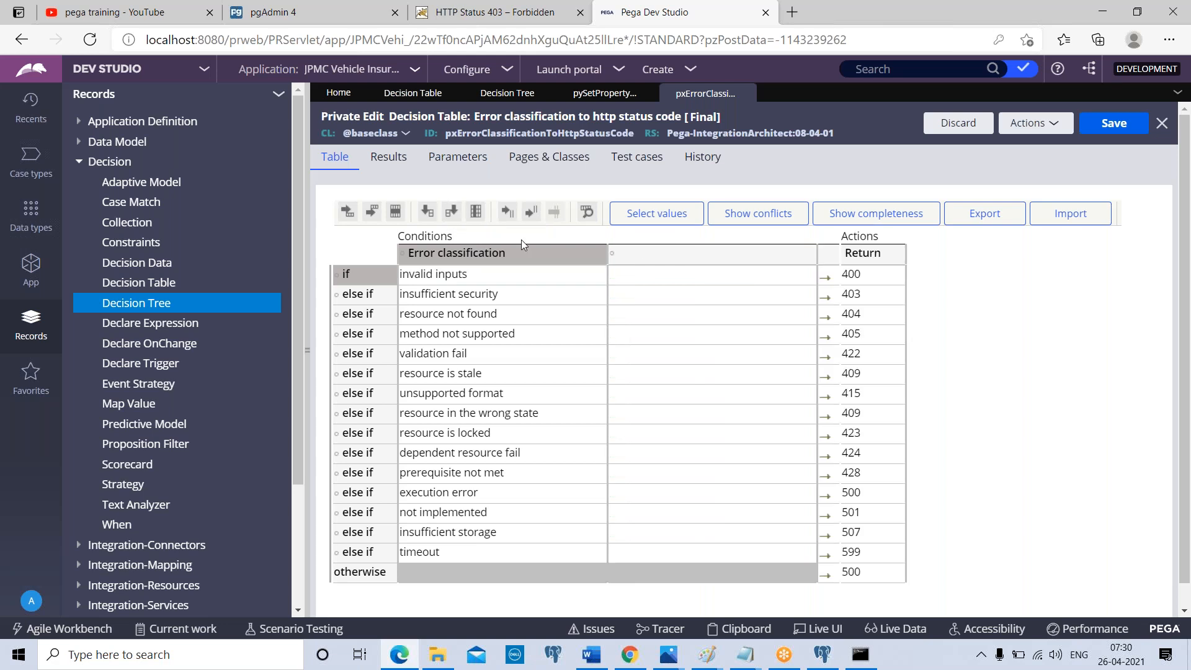
Assign the pxAllChangeList property to the new condition column and save the column settings
click(615, 260)
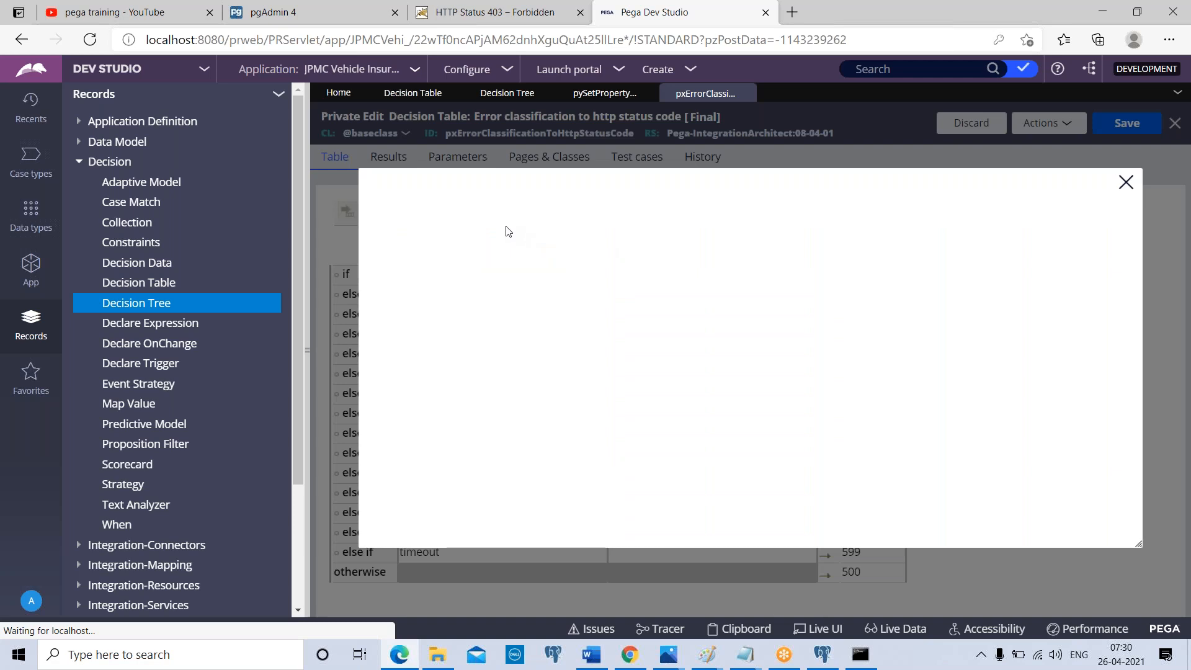
click(468, 242)
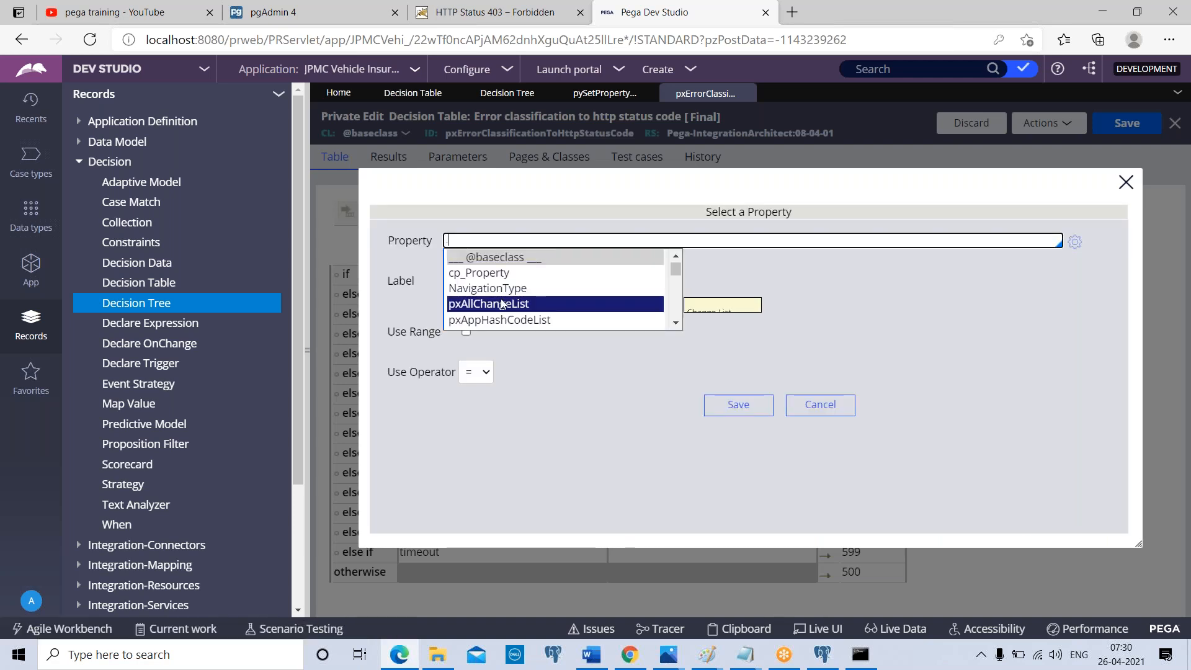
click(503, 304)
click(752, 411)
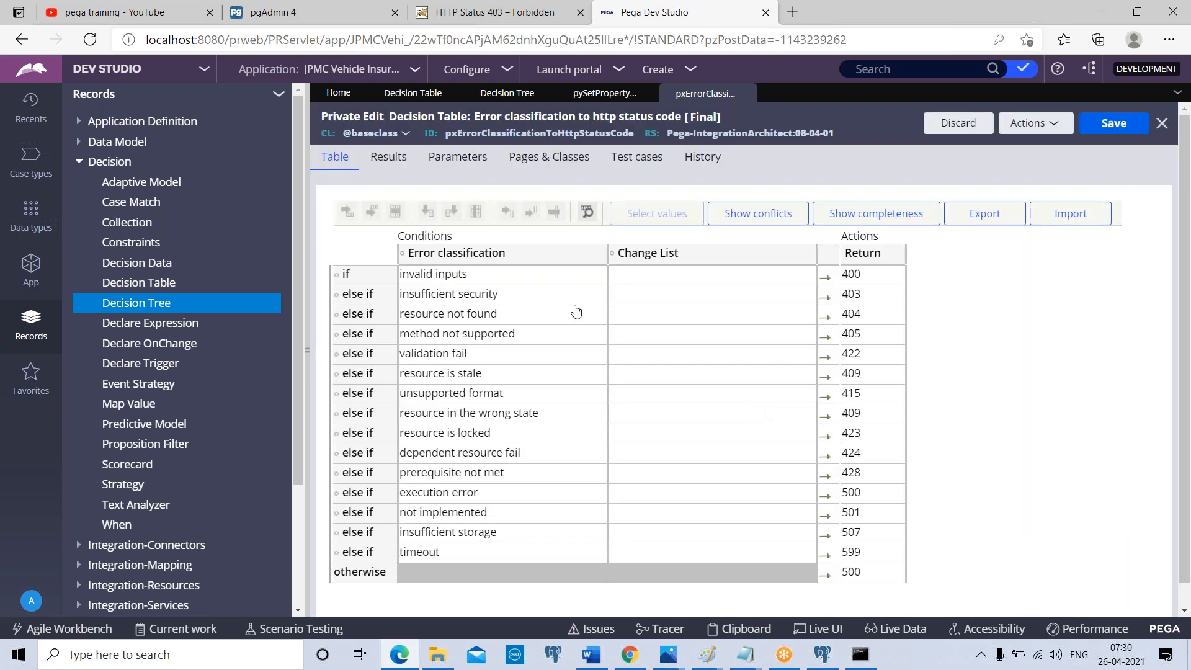
Examine the range and operator options of the Change List column, then save it with Use Range off and the = operator
click(614, 263)
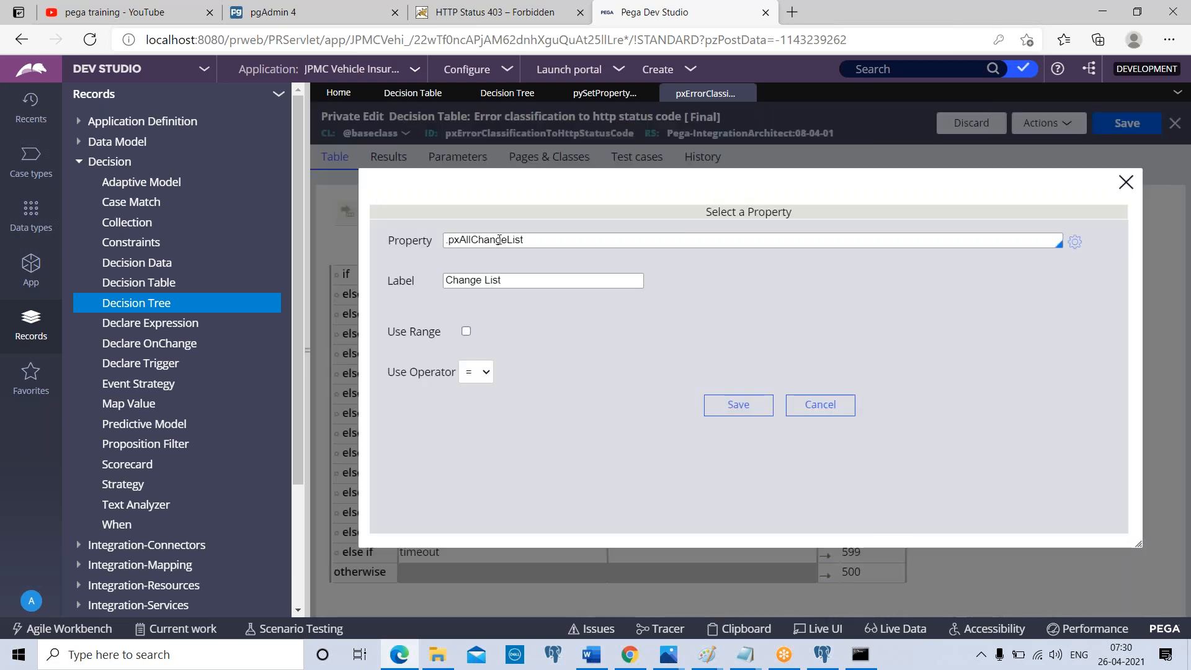
click(479, 375)
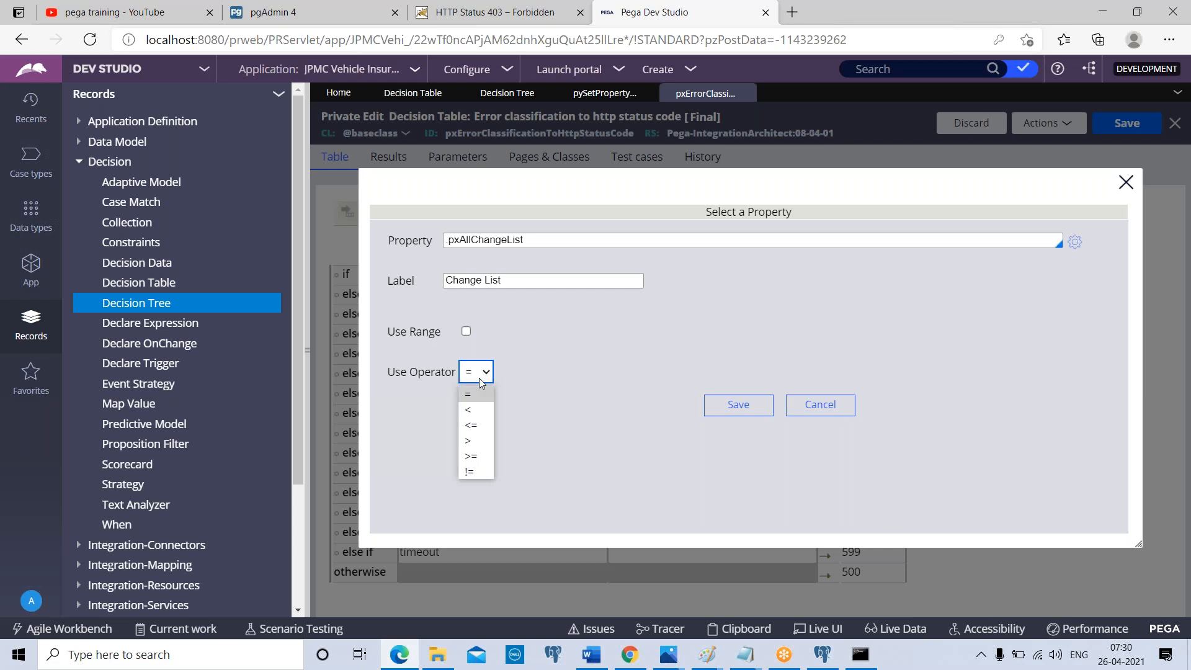
click(502, 364)
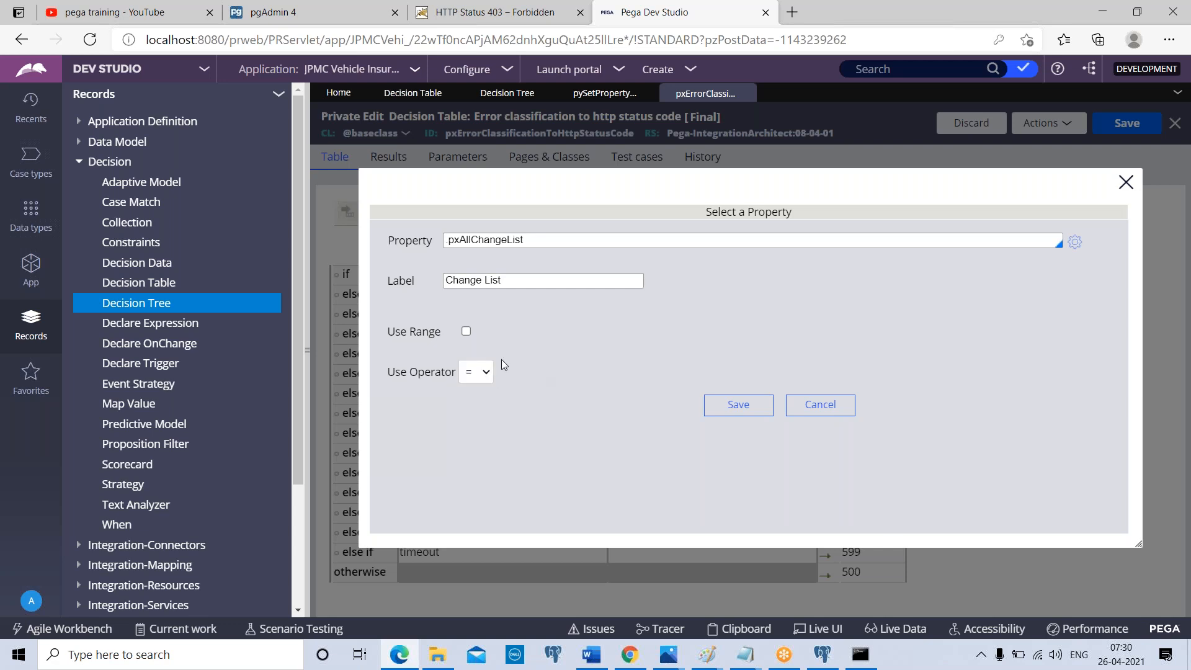
click(466, 332)
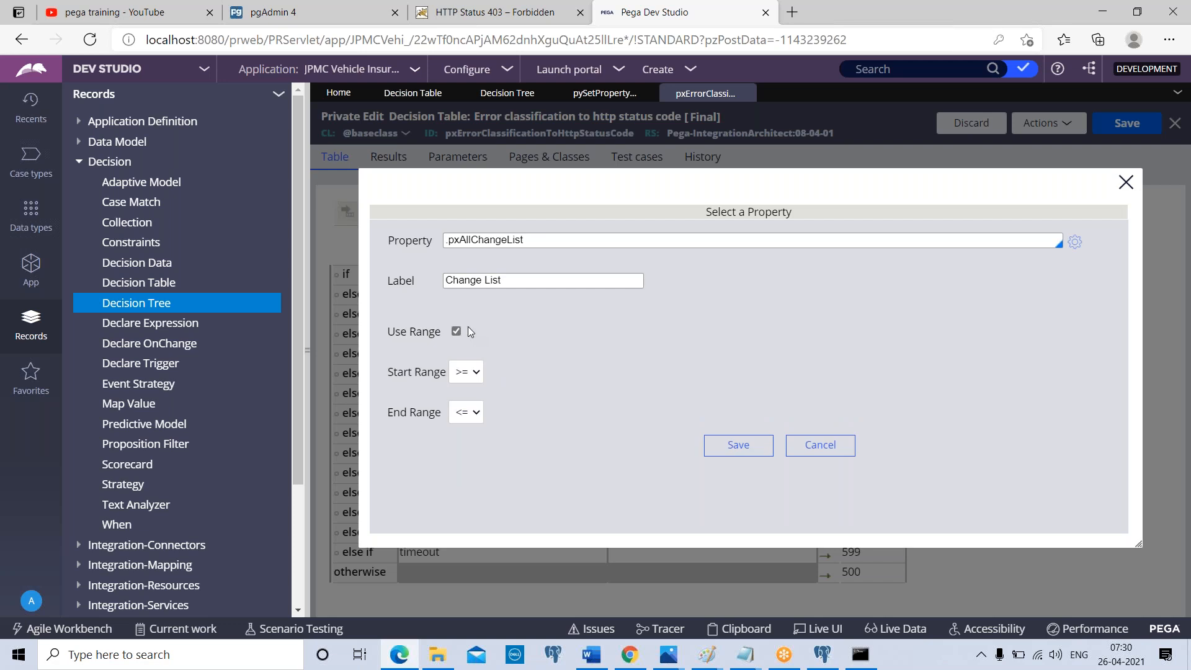
click(458, 333)
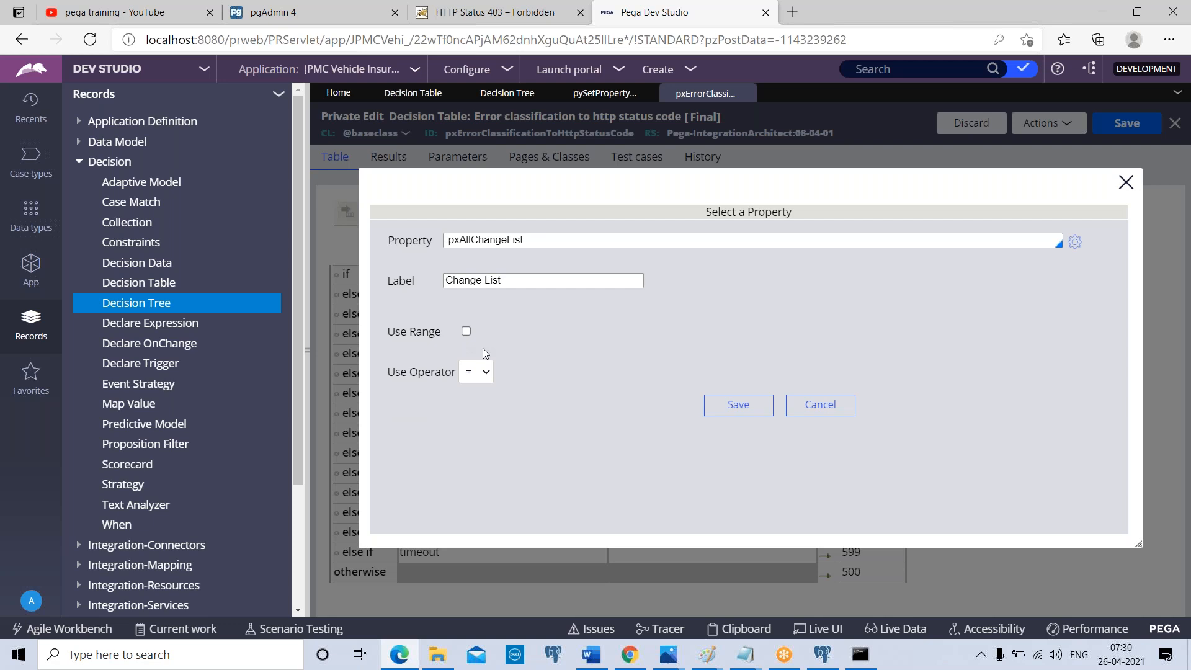
click(489, 375)
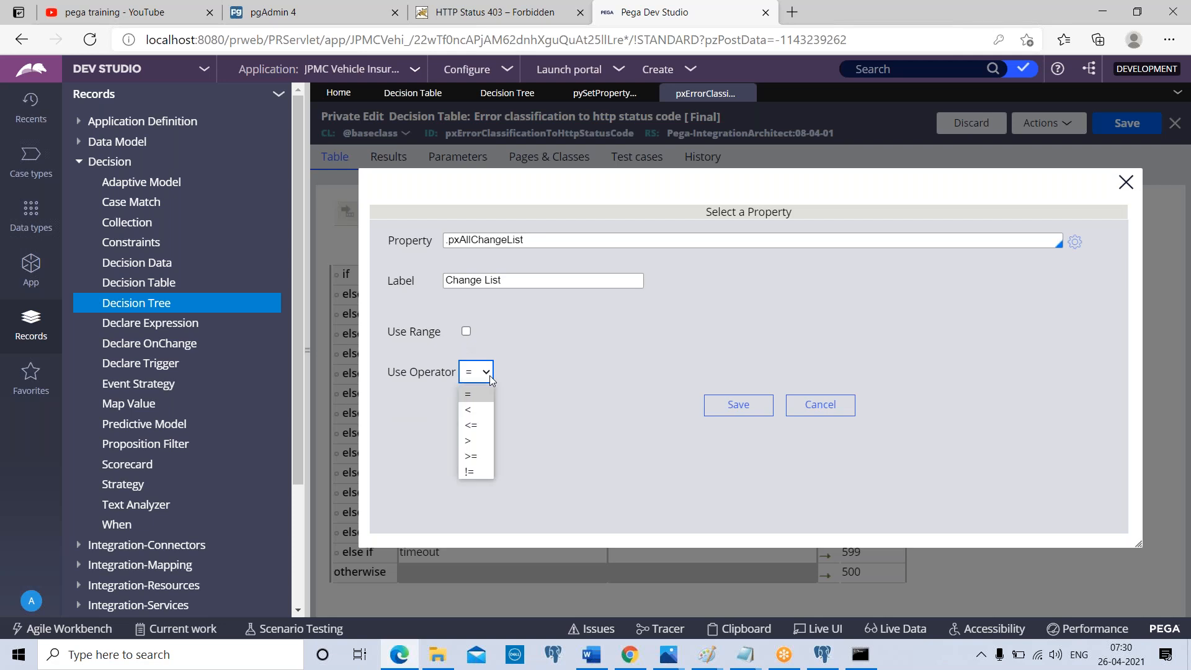
click(490, 374)
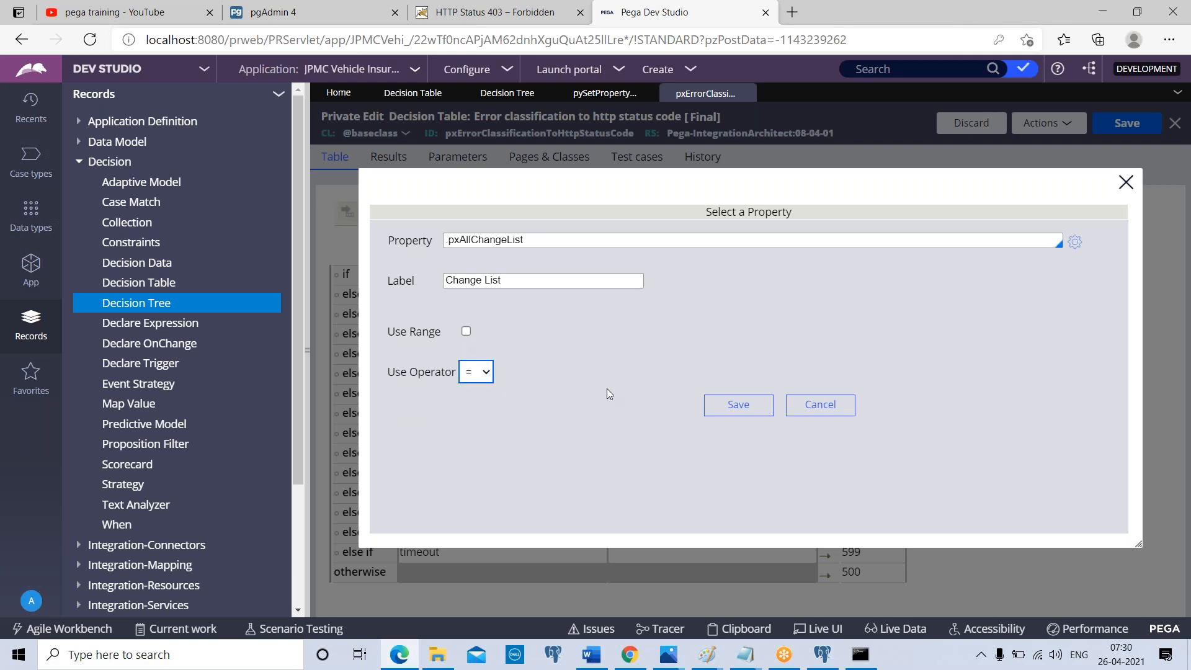
click(738, 404)
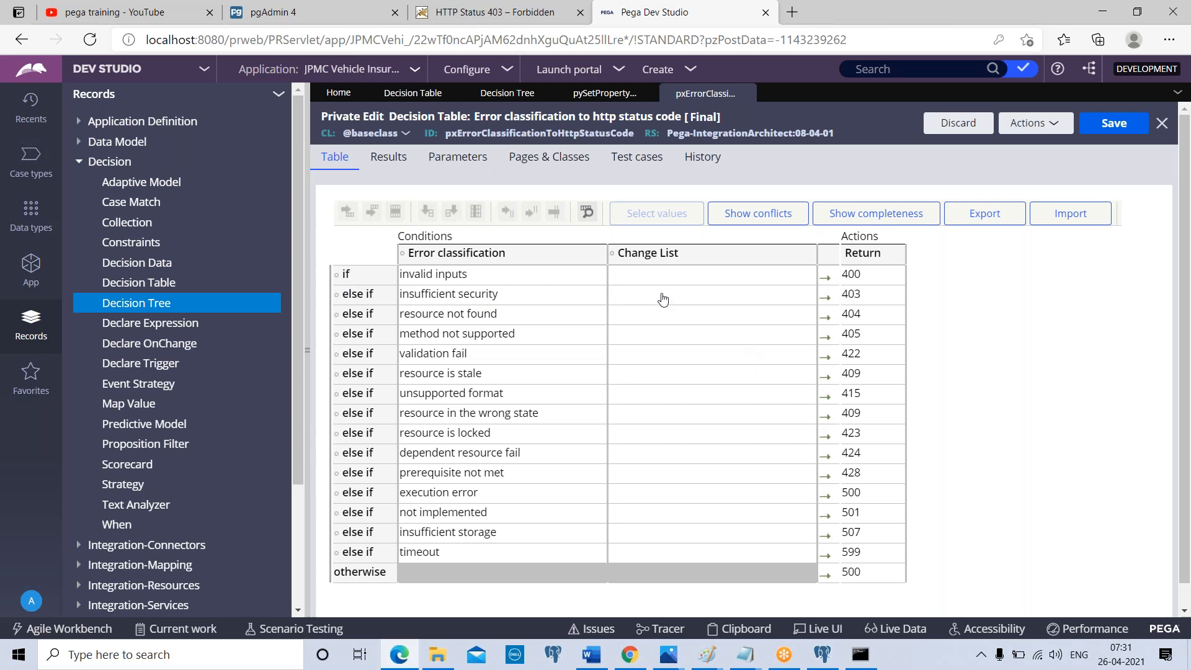
Insert a second condition column after Change List and assign it the pxAppHashCodeList property with the = operator
click(643, 278)
click(450, 212)
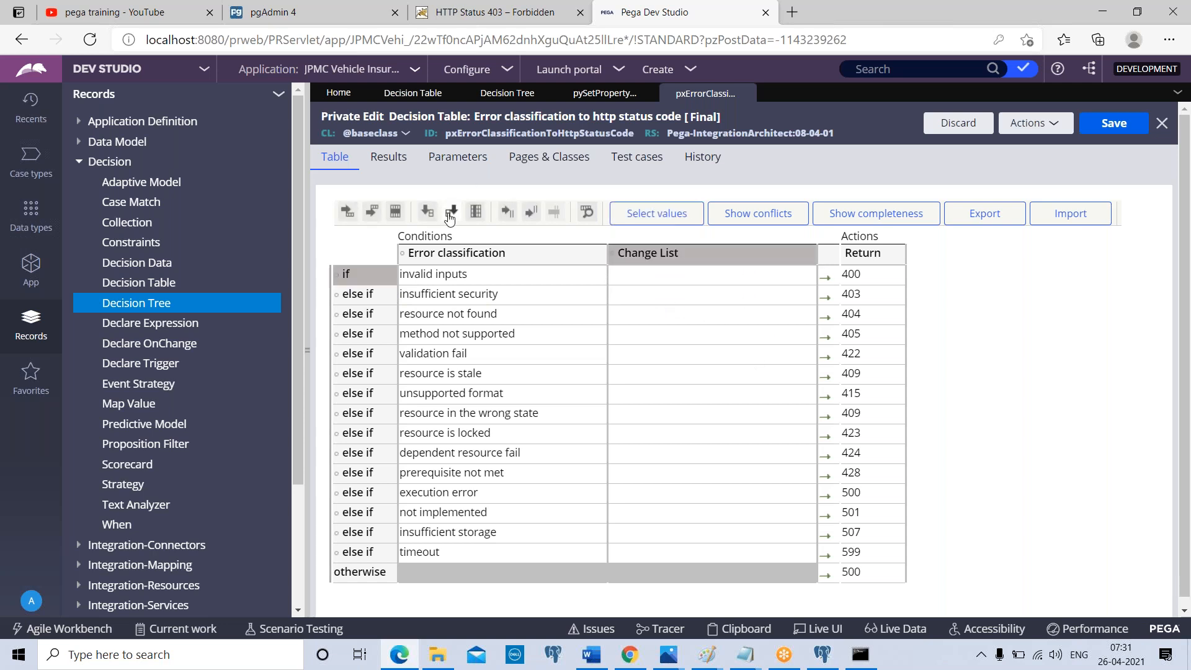
click(812, 256)
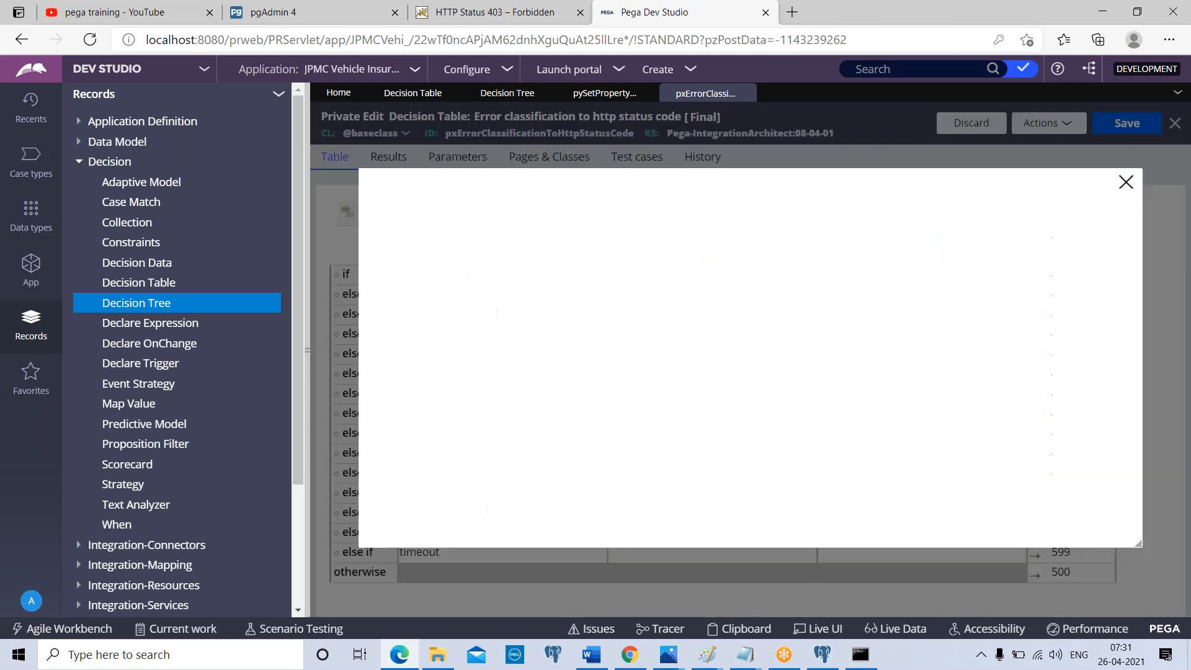
click(578, 239)
text(.)
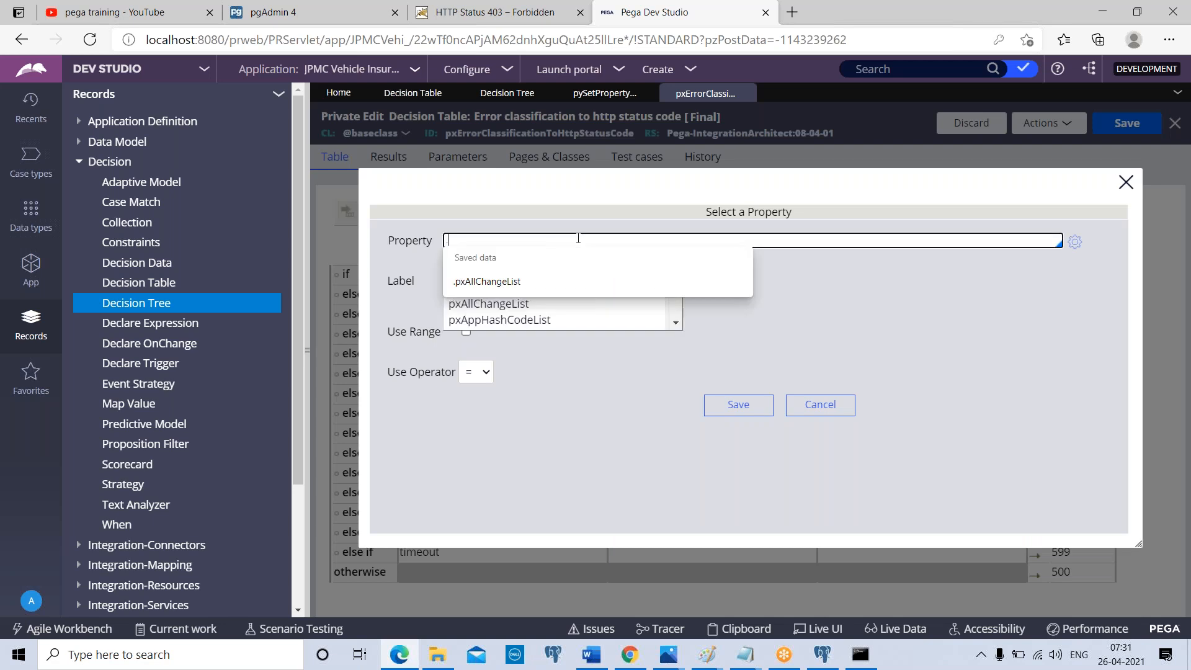
click(558, 319)
click(739, 405)
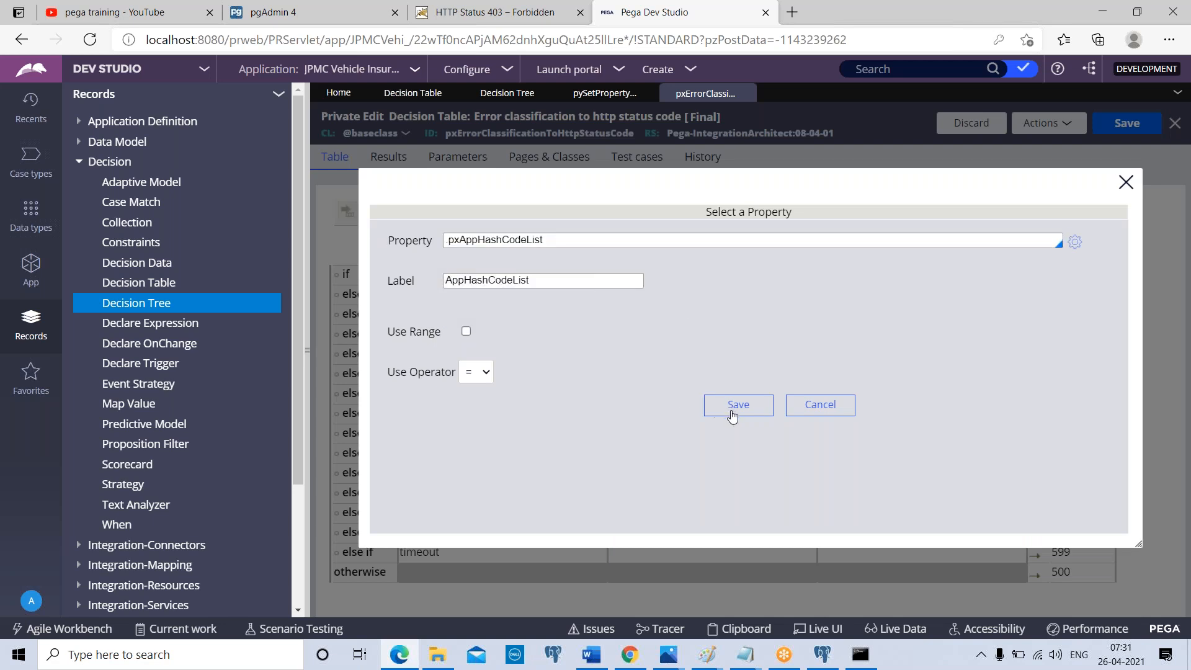
Fill Change List and AppHashCodeList with V1 and V2 for invalid inputs, and V3 and V4 for method not supported
click(709, 275)
text(V1)
click(863, 274)
text(V2)
click(682, 335)
text(V3)
click(862, 336)
text(V4)
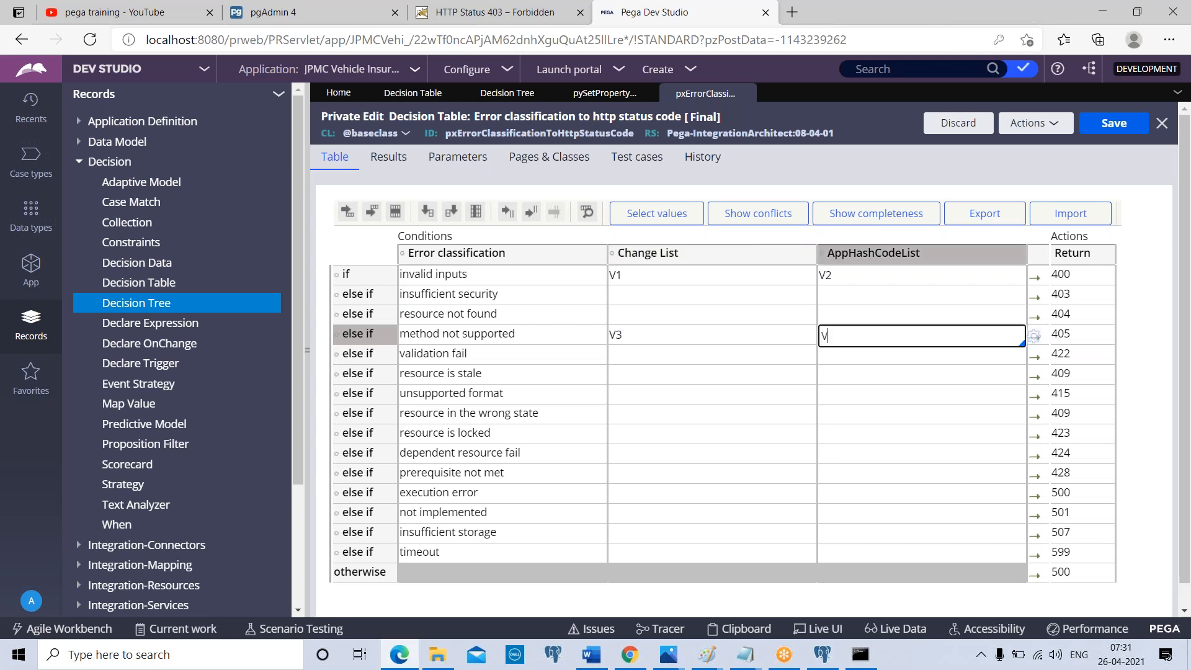
click(780, 354)
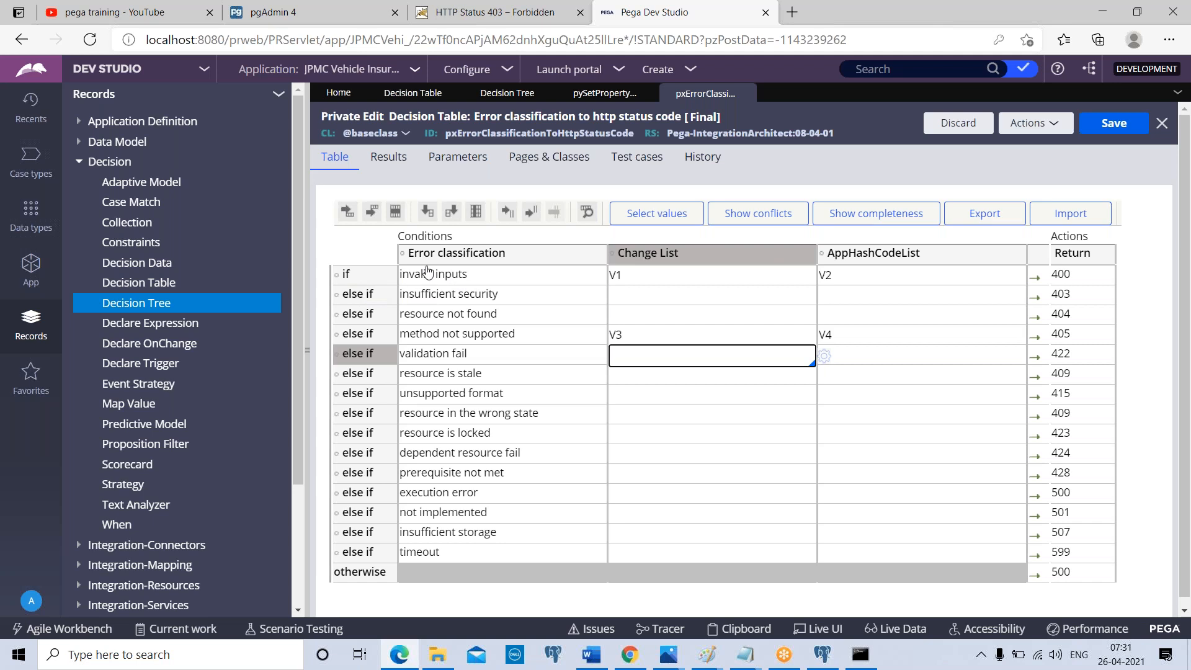
mouse_move(448, 262)
mouse_move(860, 263)
click(877, 23)
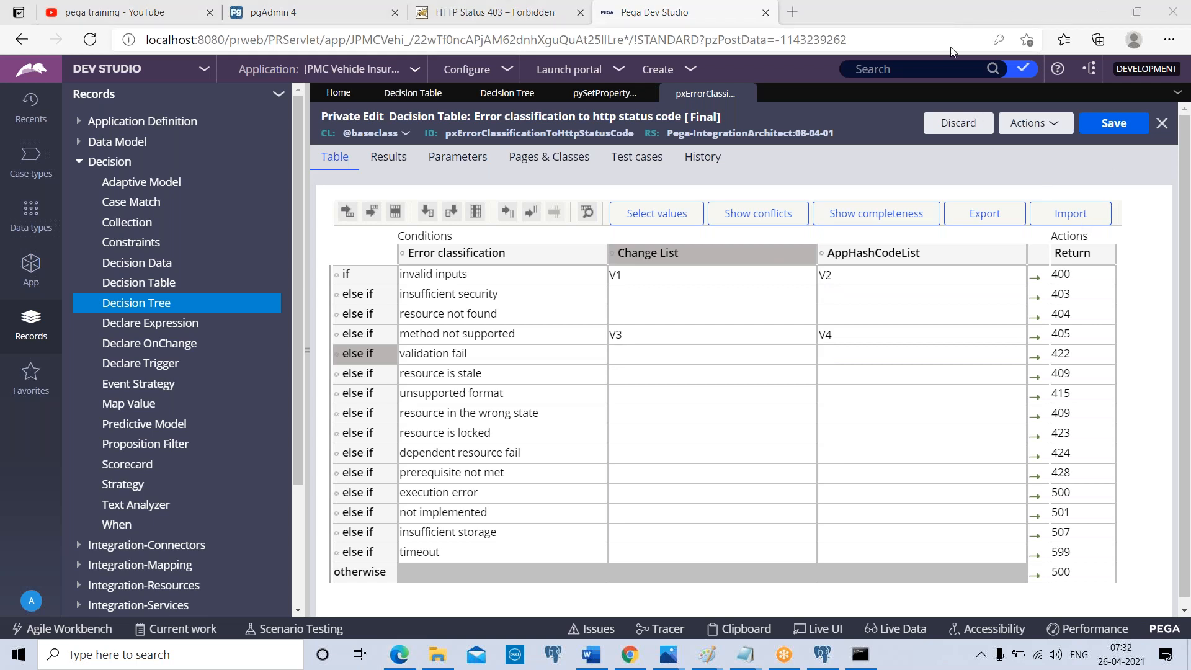
In the property header decision tree, set the Data-MO-ES-Source branch to continue and its nested condition to continue as well, adding two nested levels
click(590, 95)
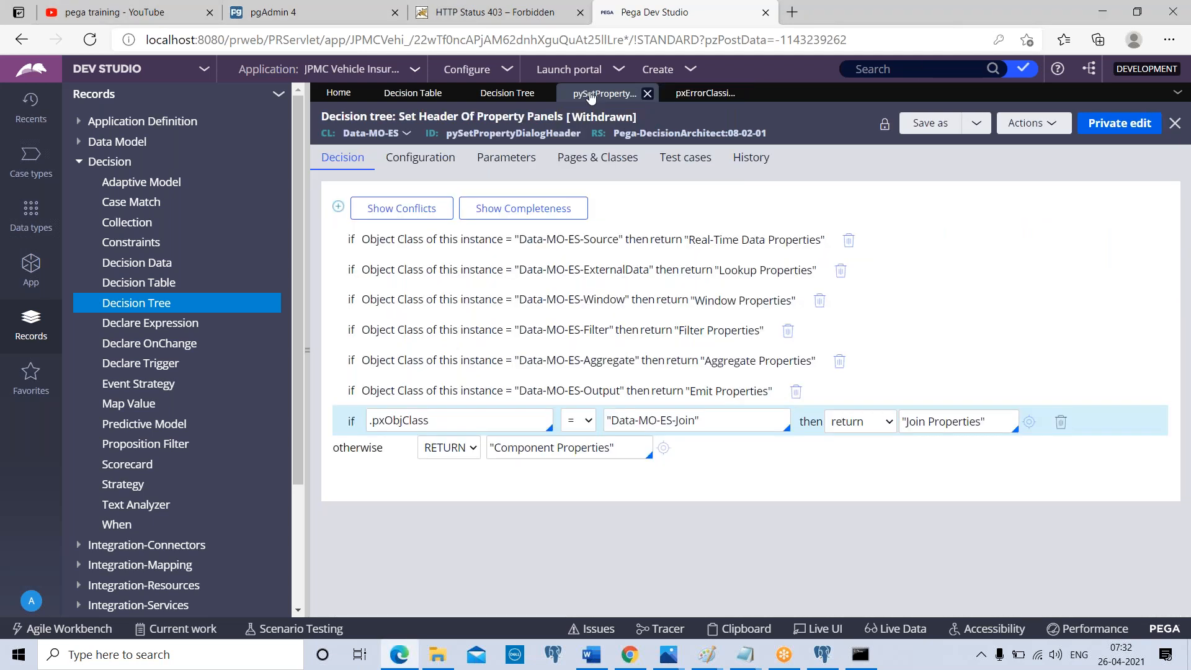
click(412, 239)
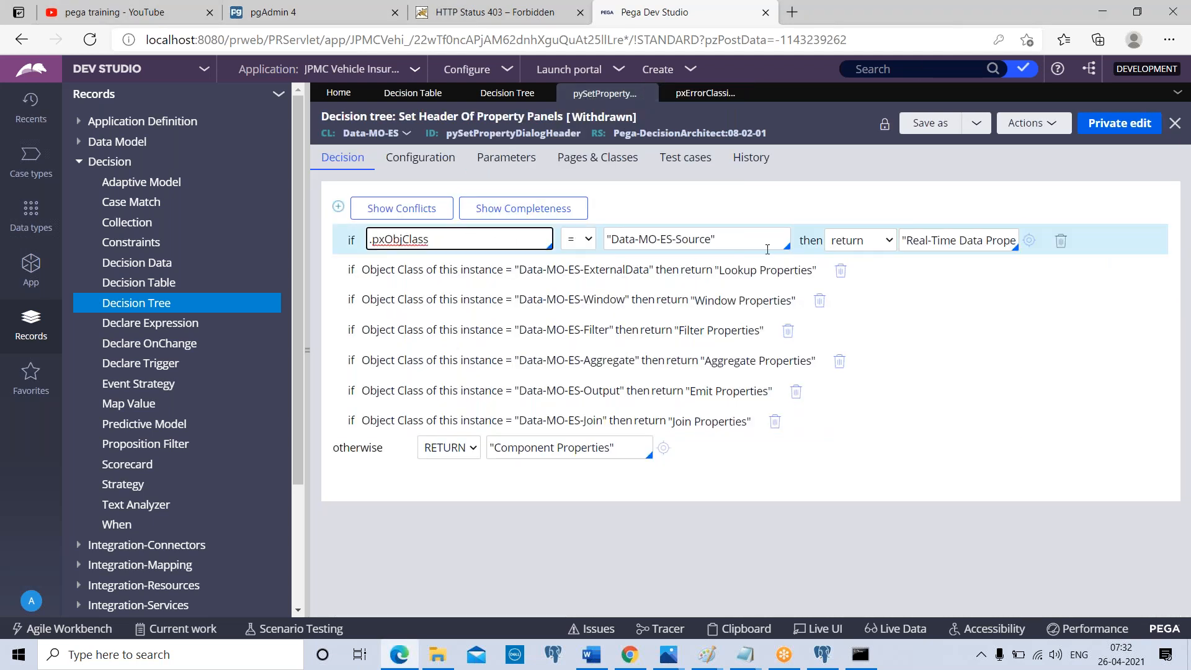
click(890, 245)
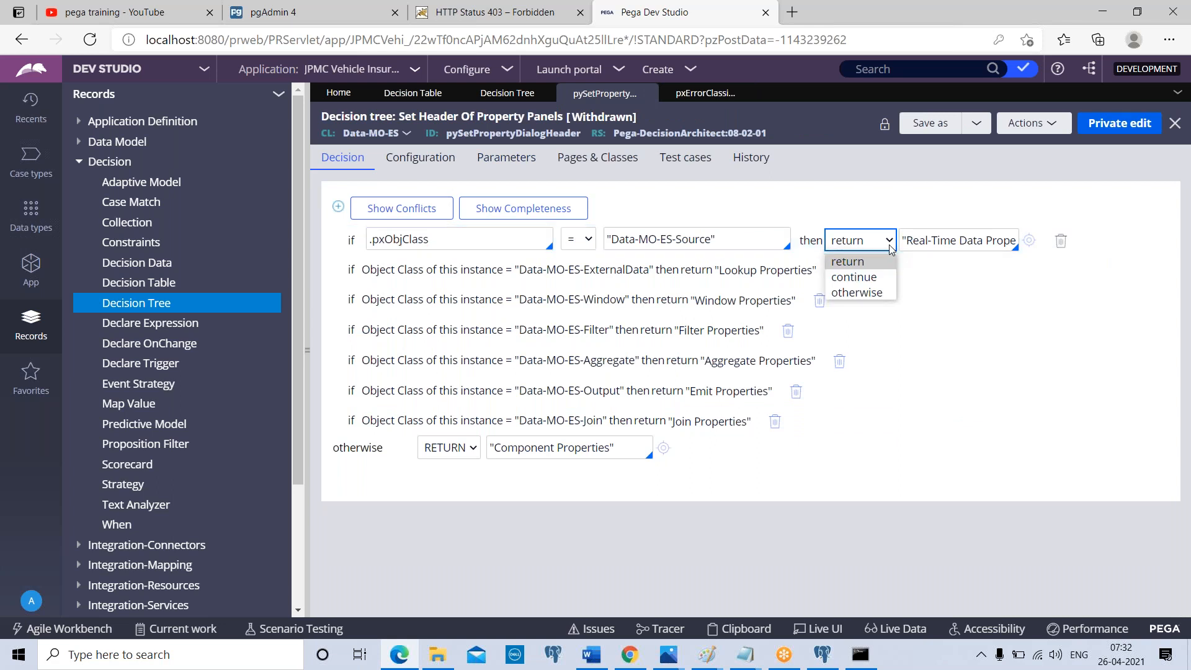
click(855, 277)
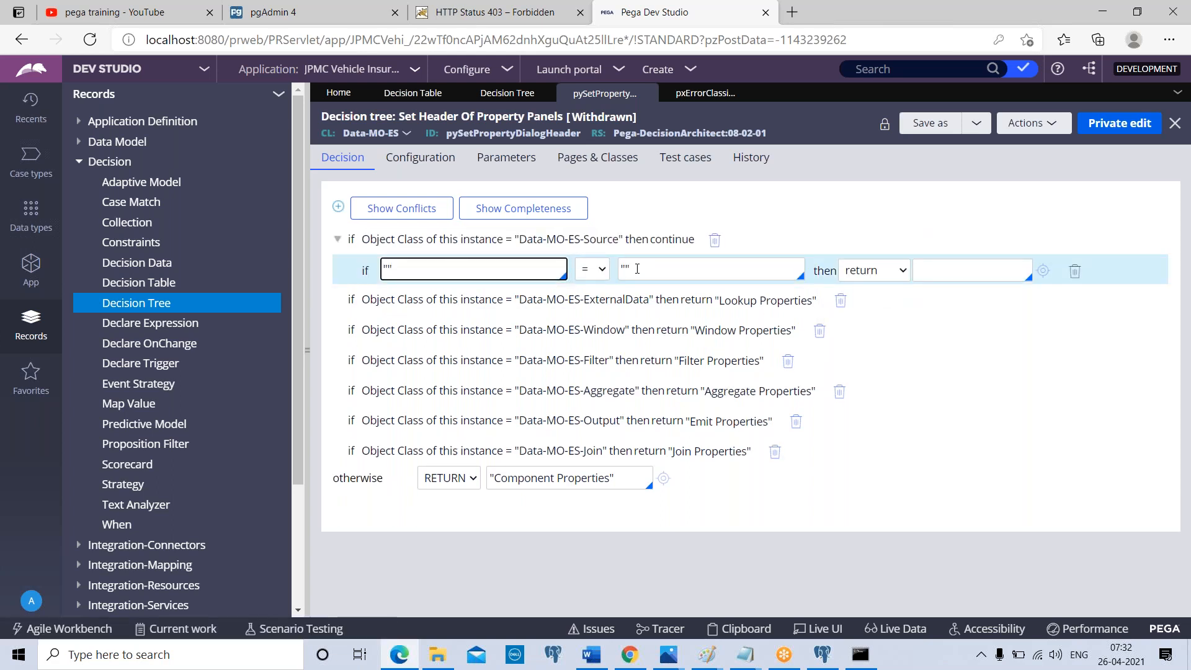
click(894, 277)
click(879, 310)
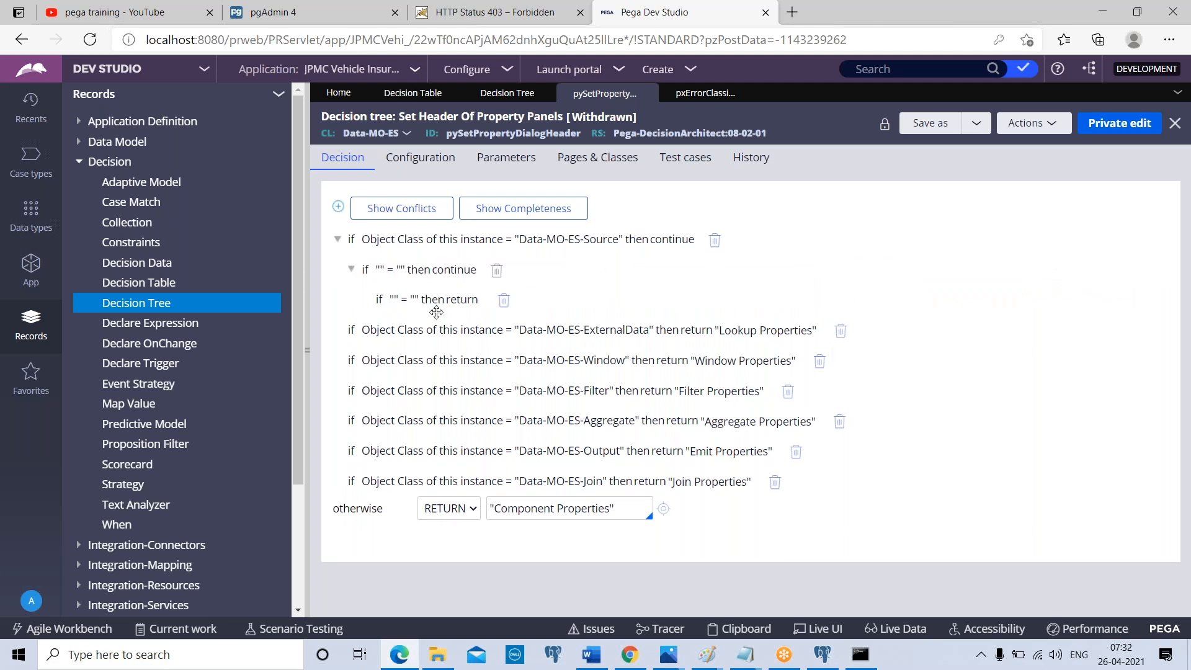
click(467, 302)
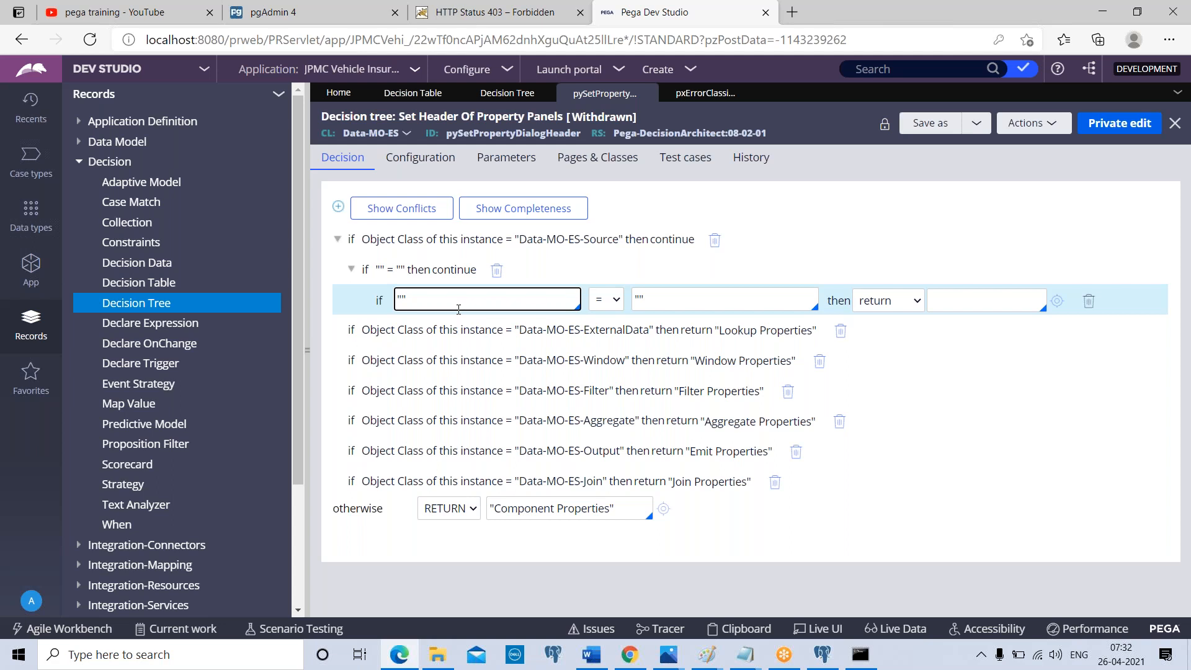
click(884, 223)
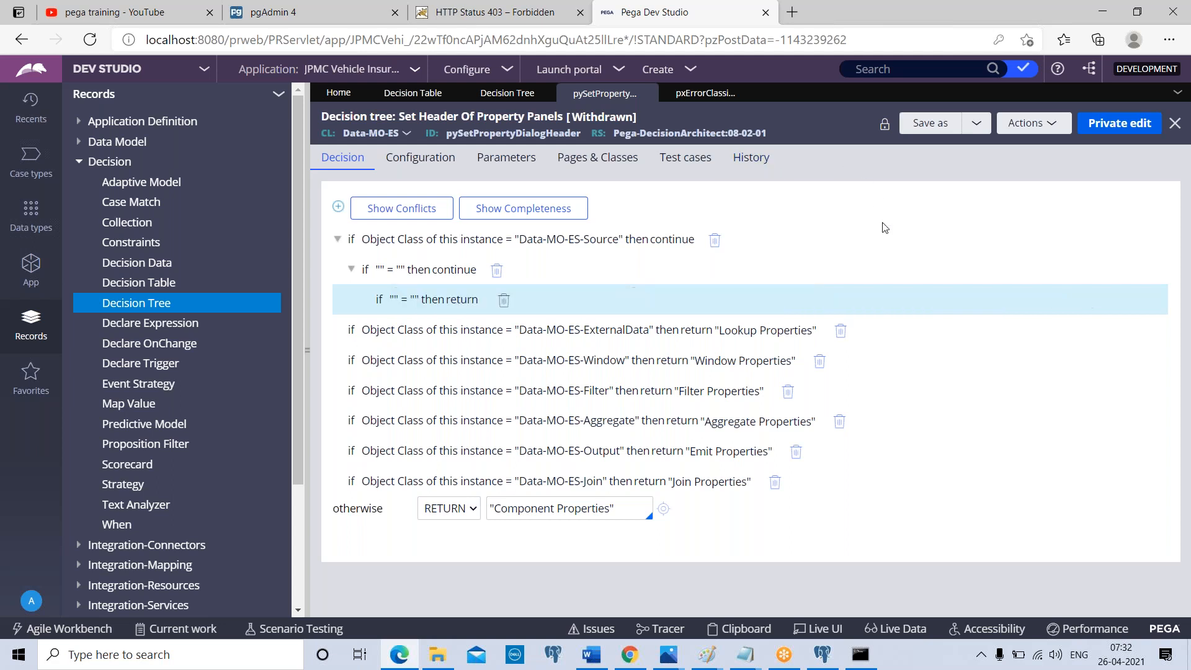
Compare the condition columns of the error classification decision table with the nested conditions of the property header decision tree
click(728, 95)
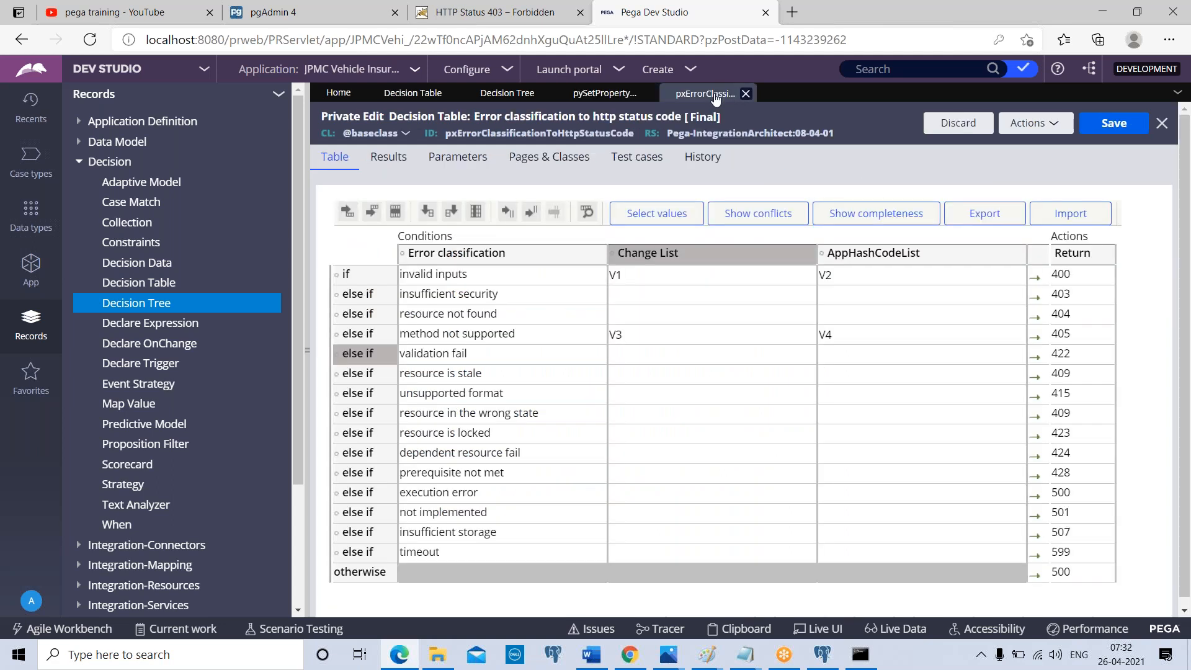
click(592, 97)
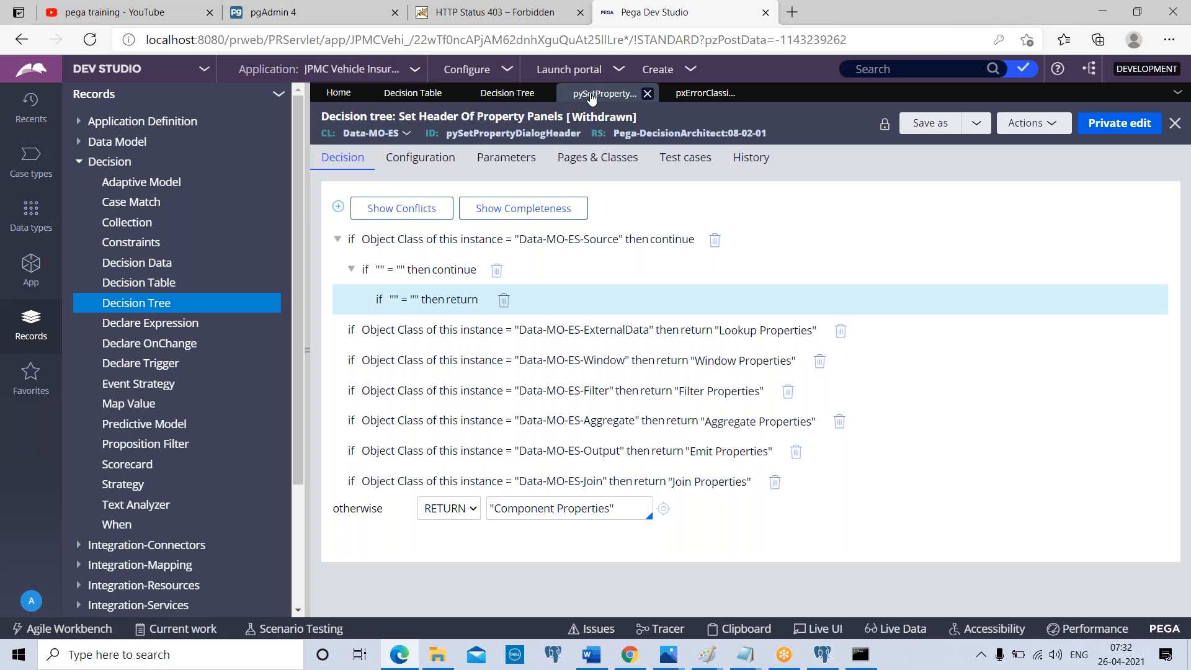
click(705, 93)
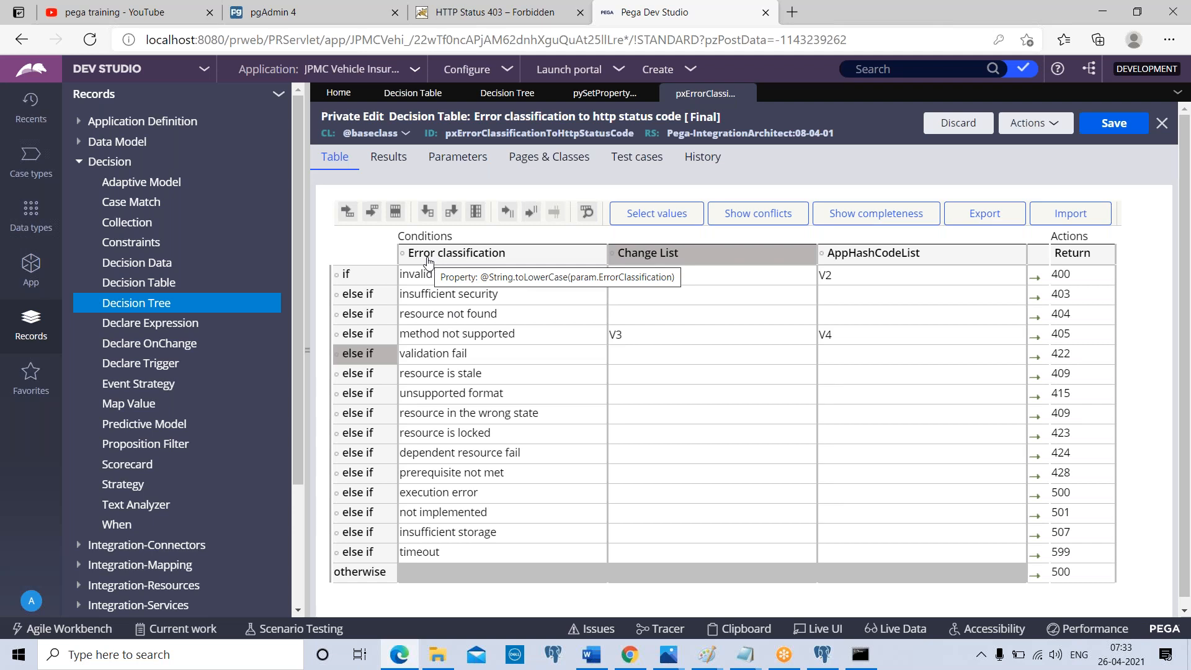
click(596, 93)
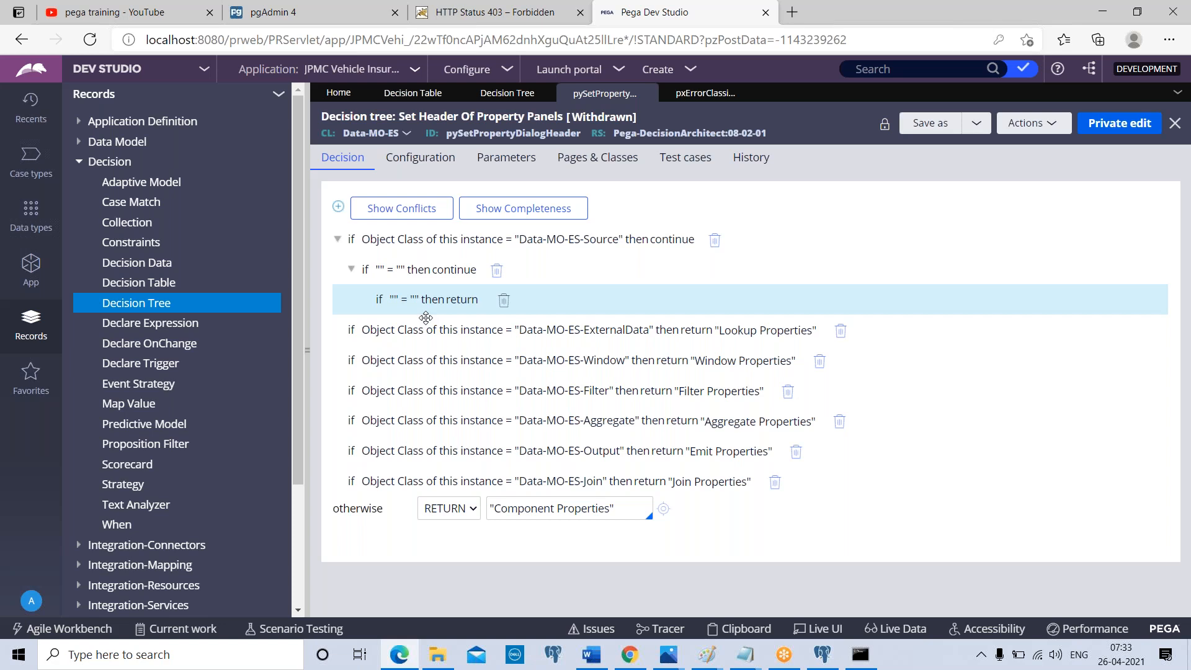
Try allowing selection of the 'call decision' option in the decision tree and check the actions offered for the Data-MO-ES-Source branch
click(445, 167)
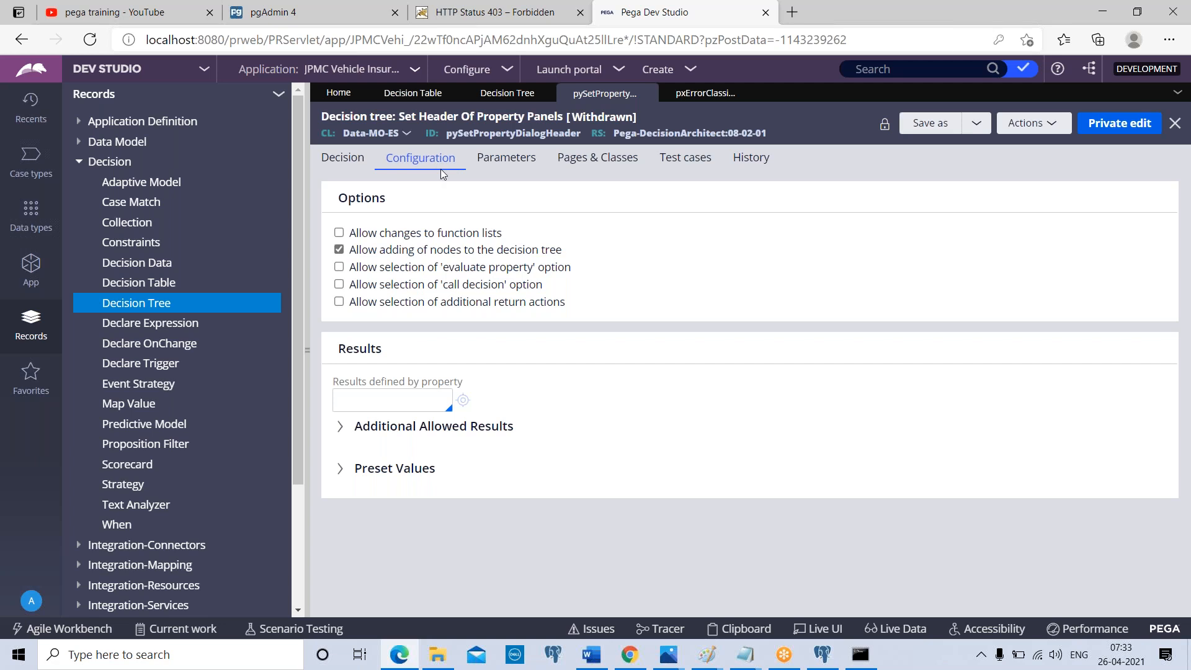
click(340, 285)
click(365, 163)
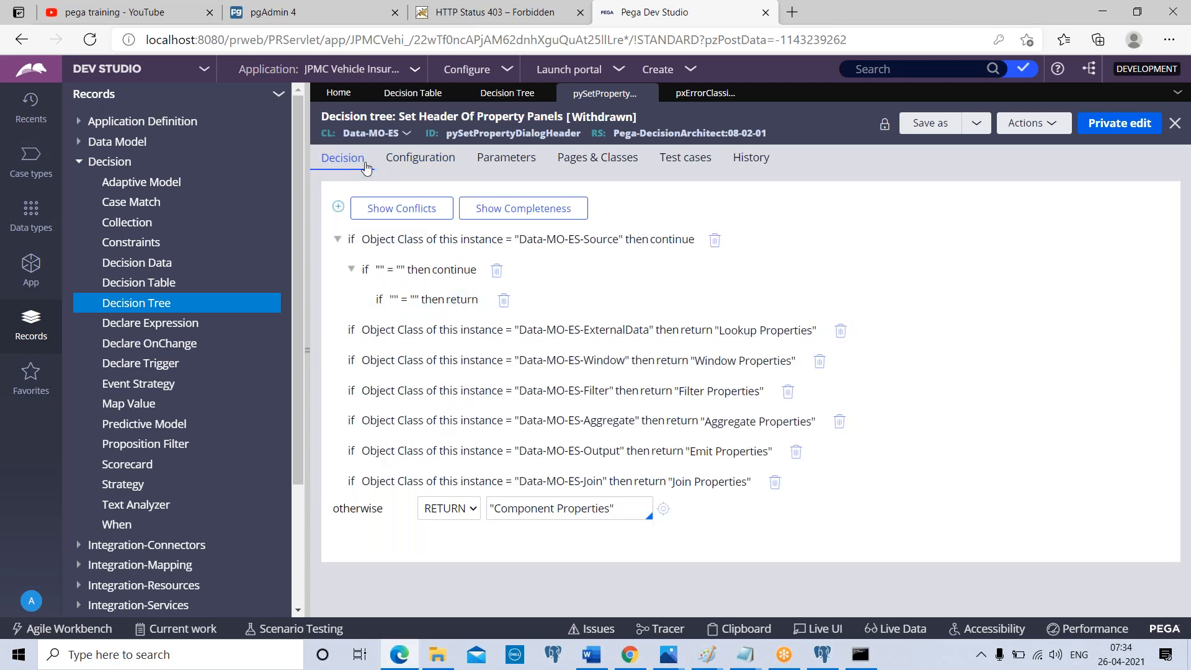
click(654, 240)
click(864, 248)
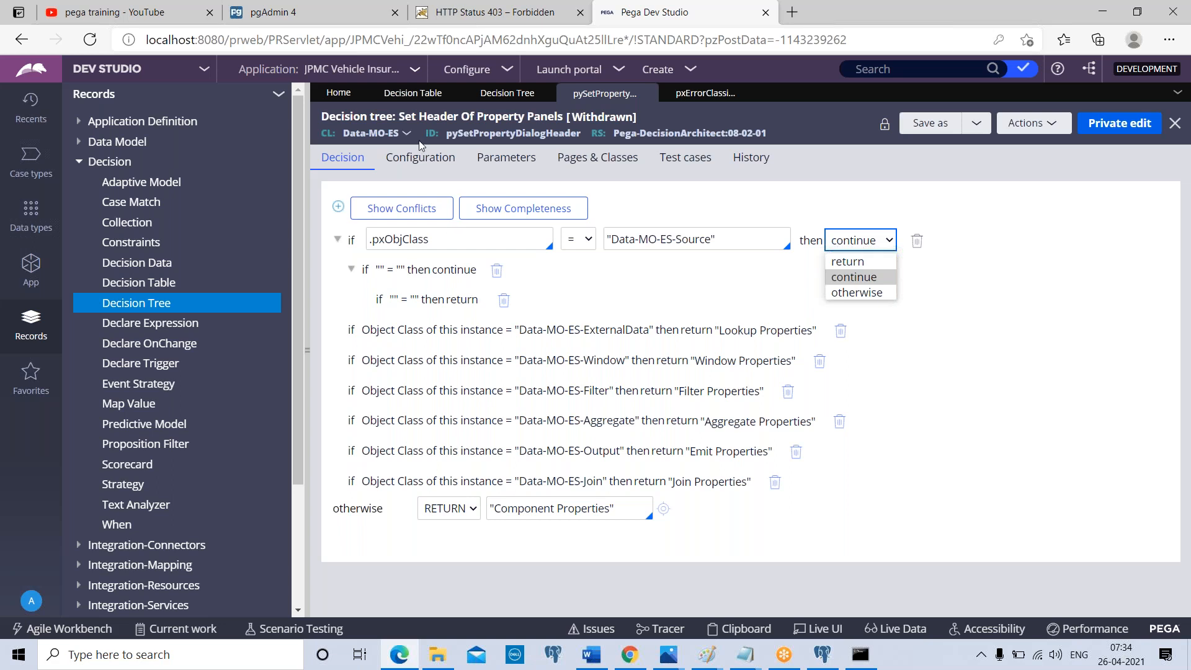
Allow selection of the 'call decision' option and save it in a private edit of the decision tree
click(418, 159)
click(338, 284)
click(1120, 124)
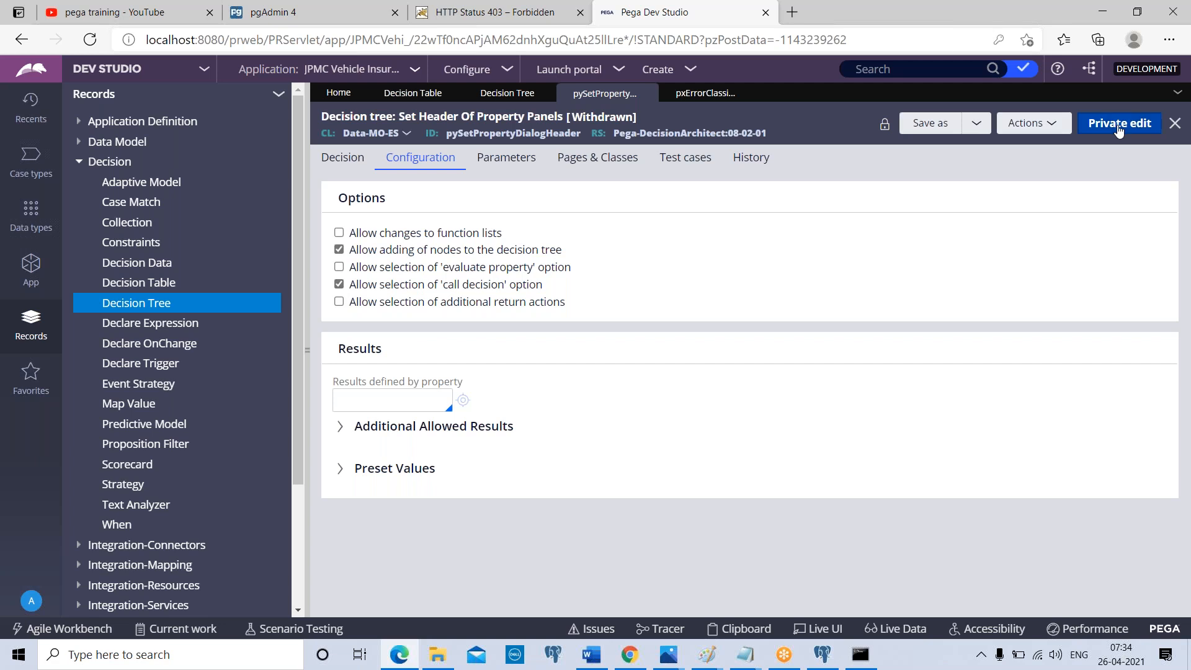
click(968, 417)
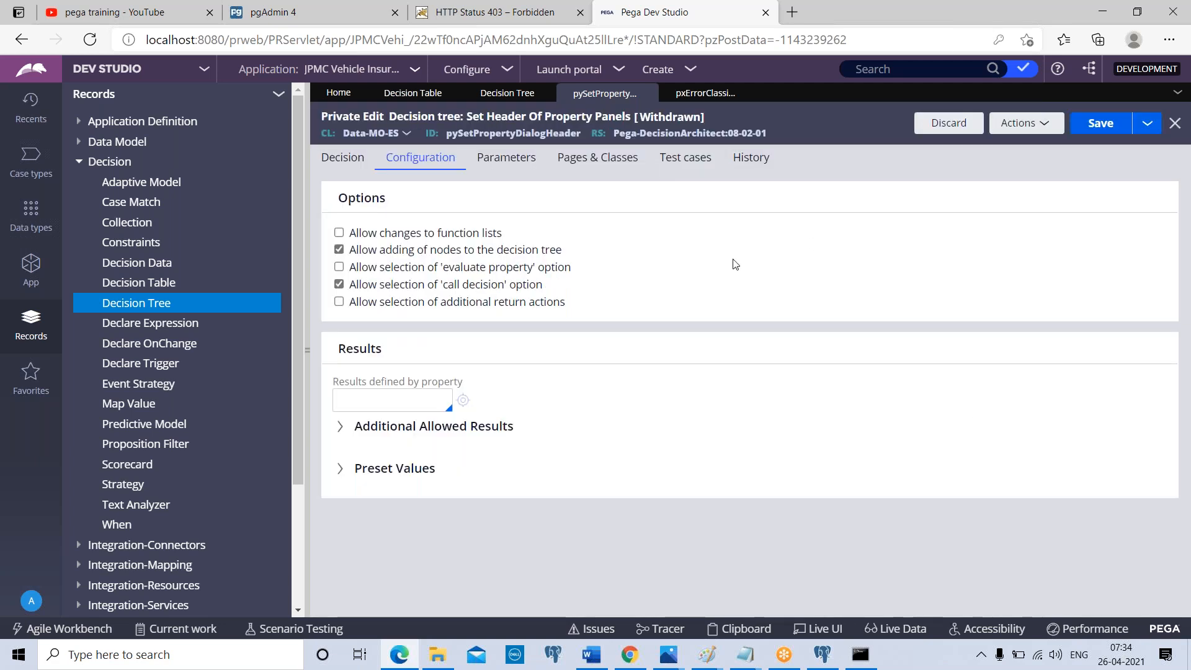
click(1111, 124)
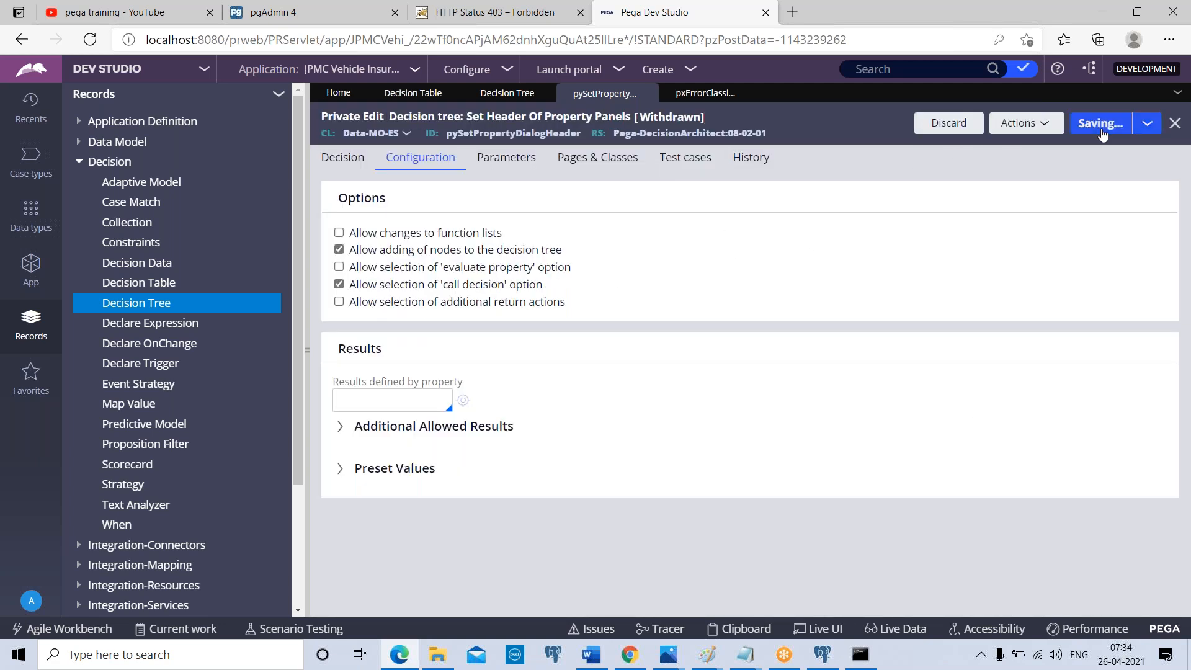
Set the Data-MO-ES-Source branch to call the decision table pyGetShapeIcon
click(341, 161)
click(723, 240)
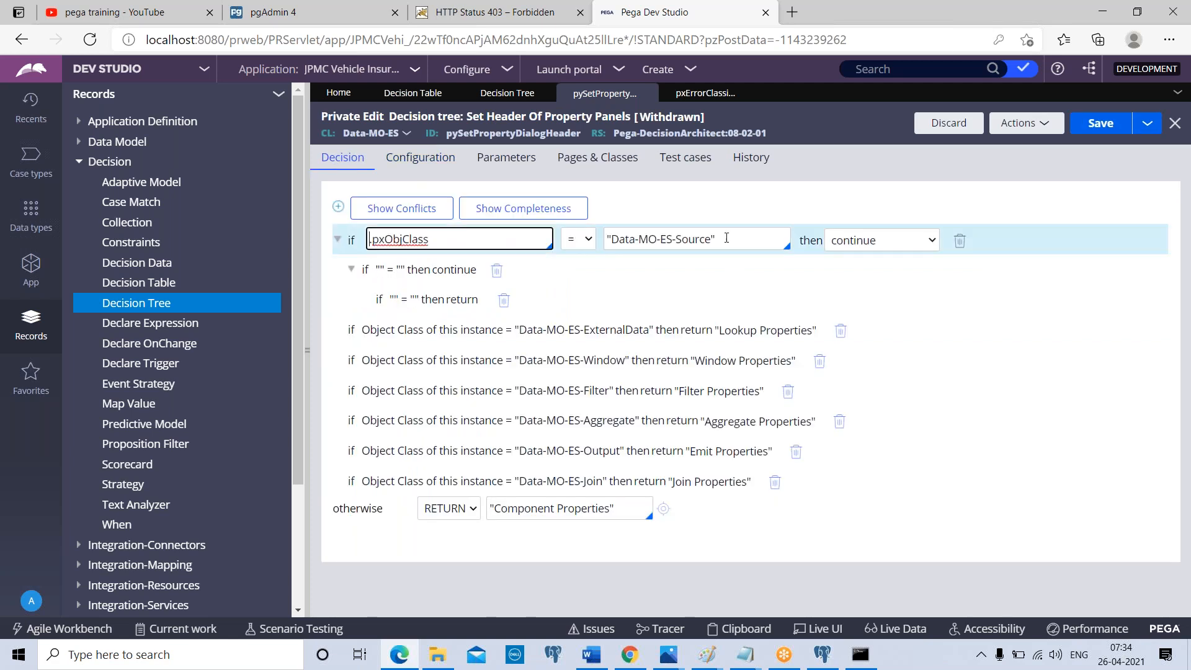
click(858, 243)
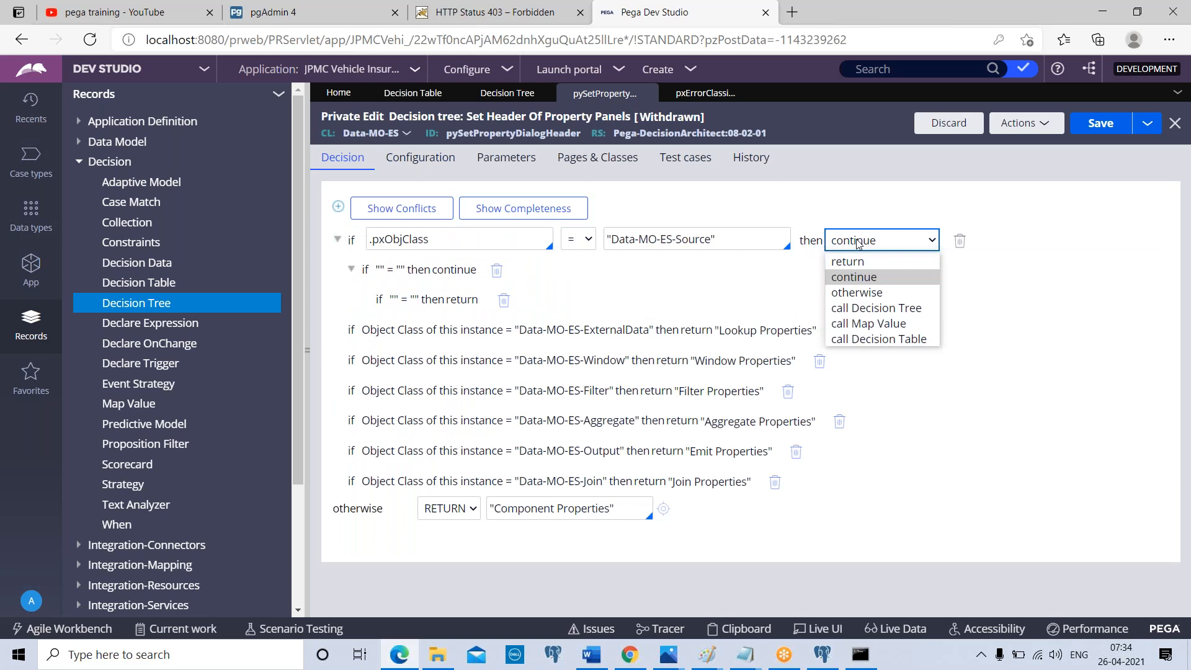
click(878, 340)
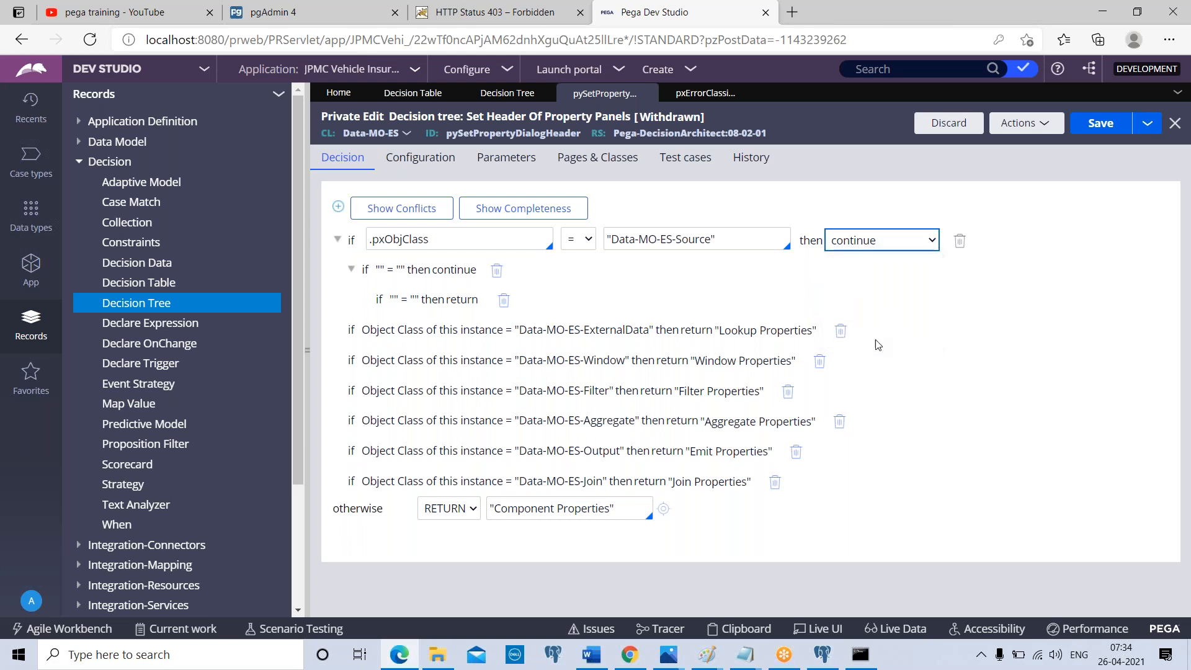
click(712, 247)
click(984, 236)
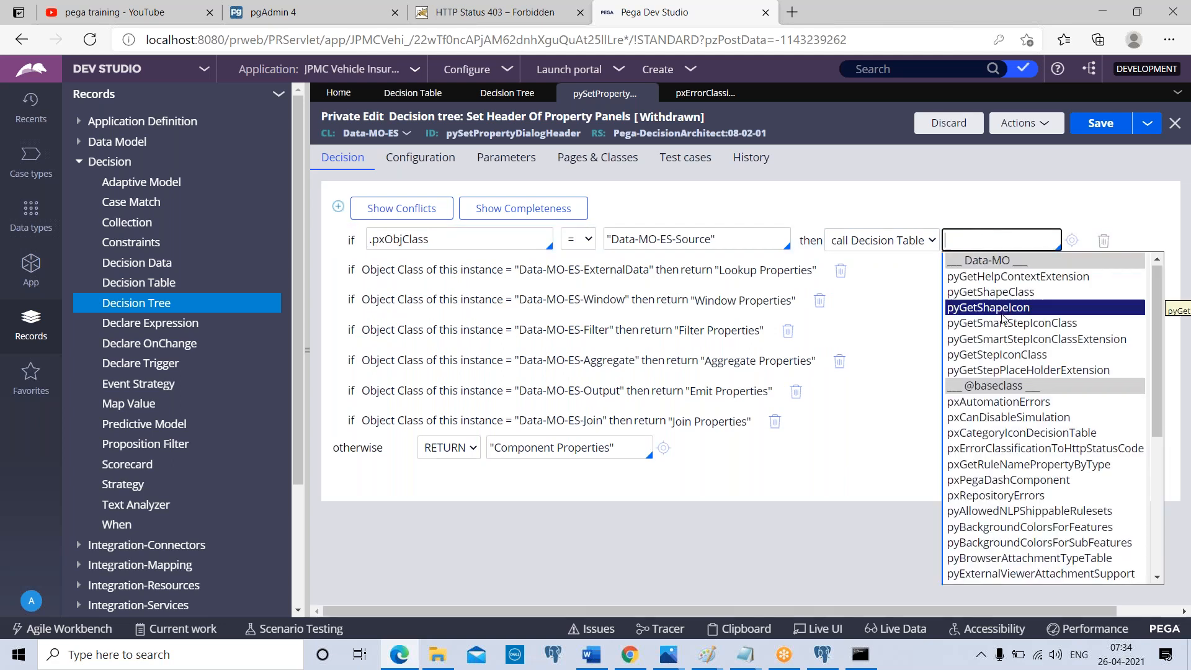
click(1001, 314)
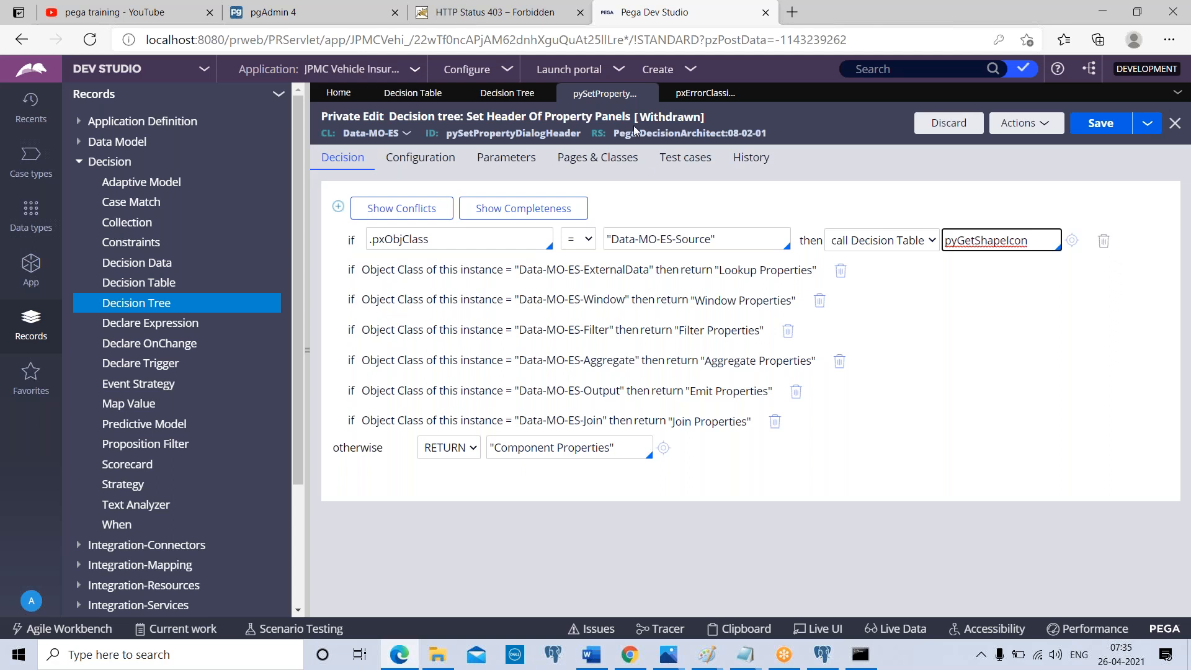
Review the delegation and results options of the error classification decision table, returning to its conditions
click(707, 93)
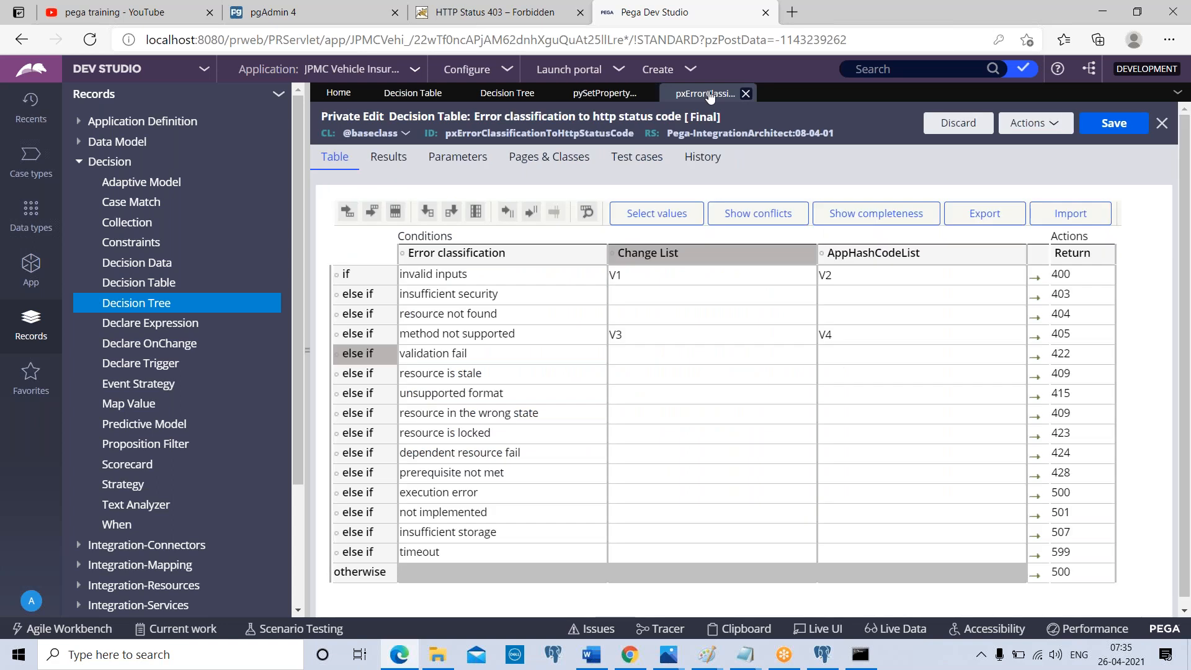
click(389, 158)
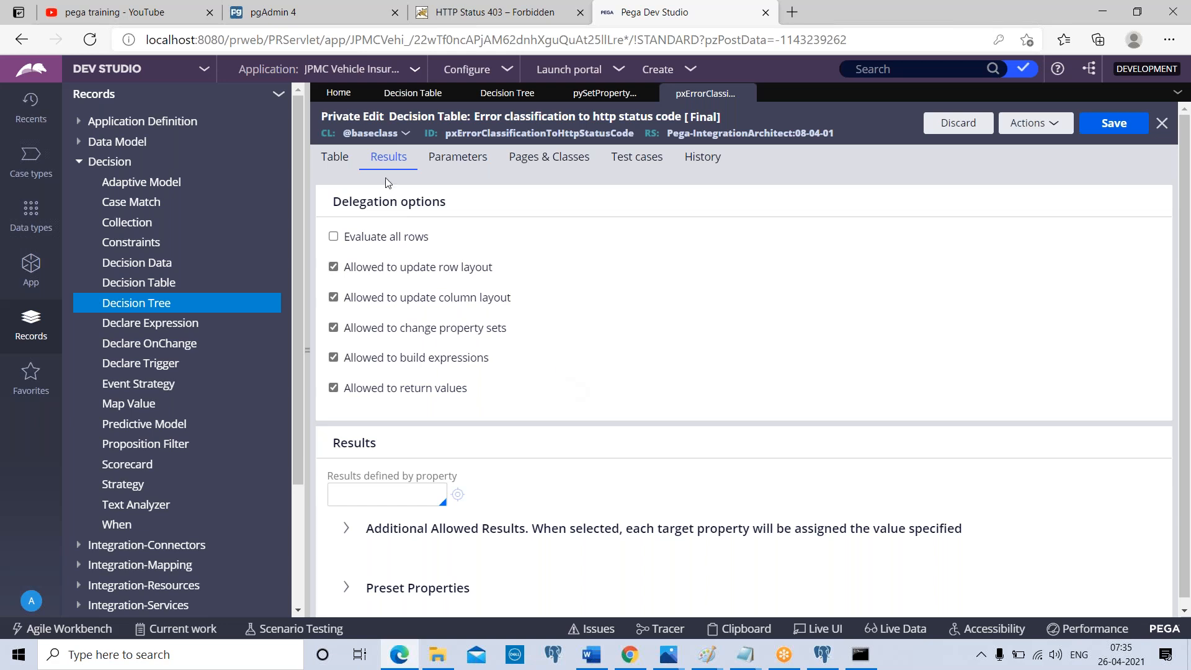
click(336, 158)
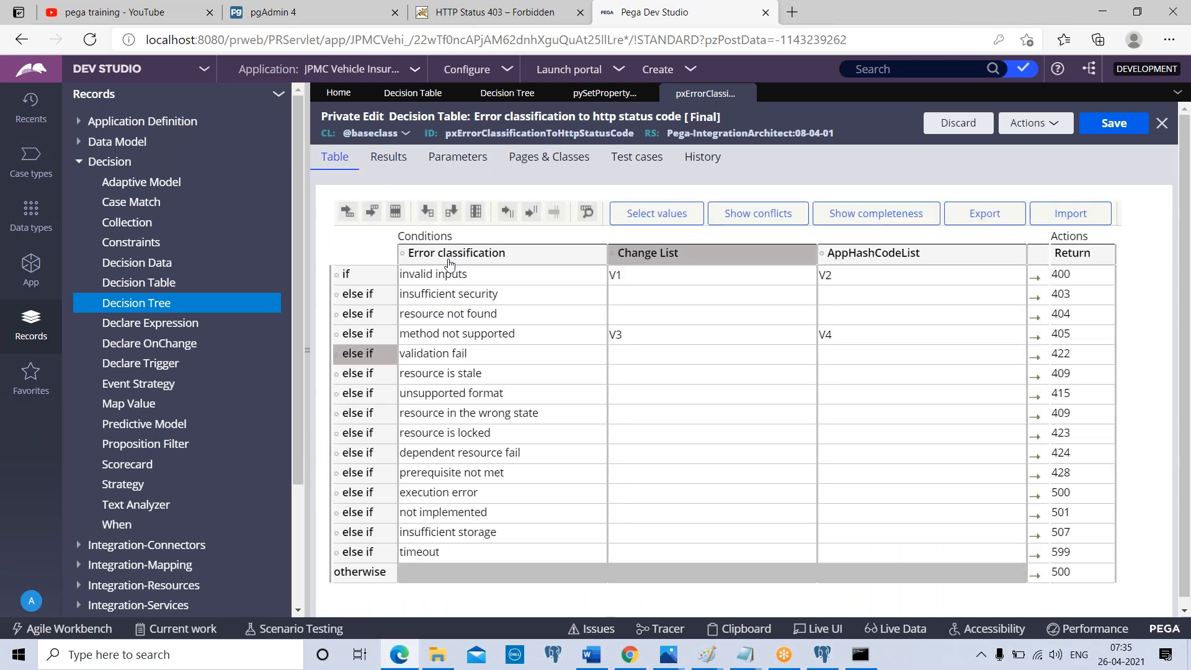
Search the expression builder of the insufficient security condition for "decision" and check the signature of pxEvaluateDecisionTable, leaving the expression as is
click(488, 279)
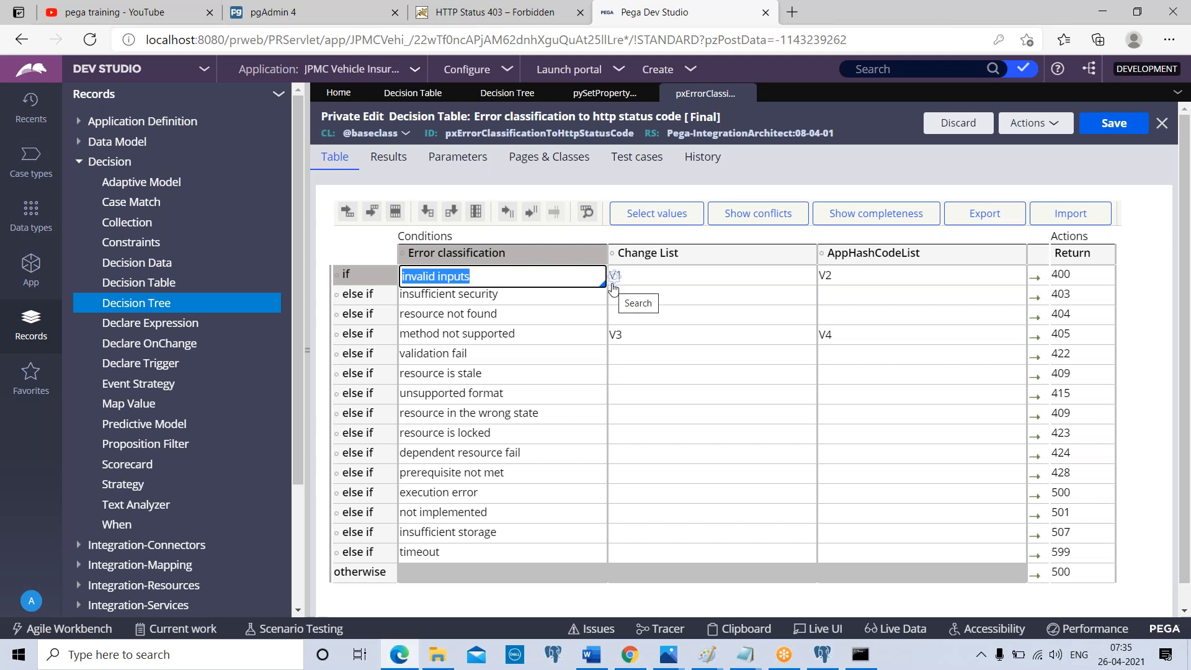
click(562, 301)
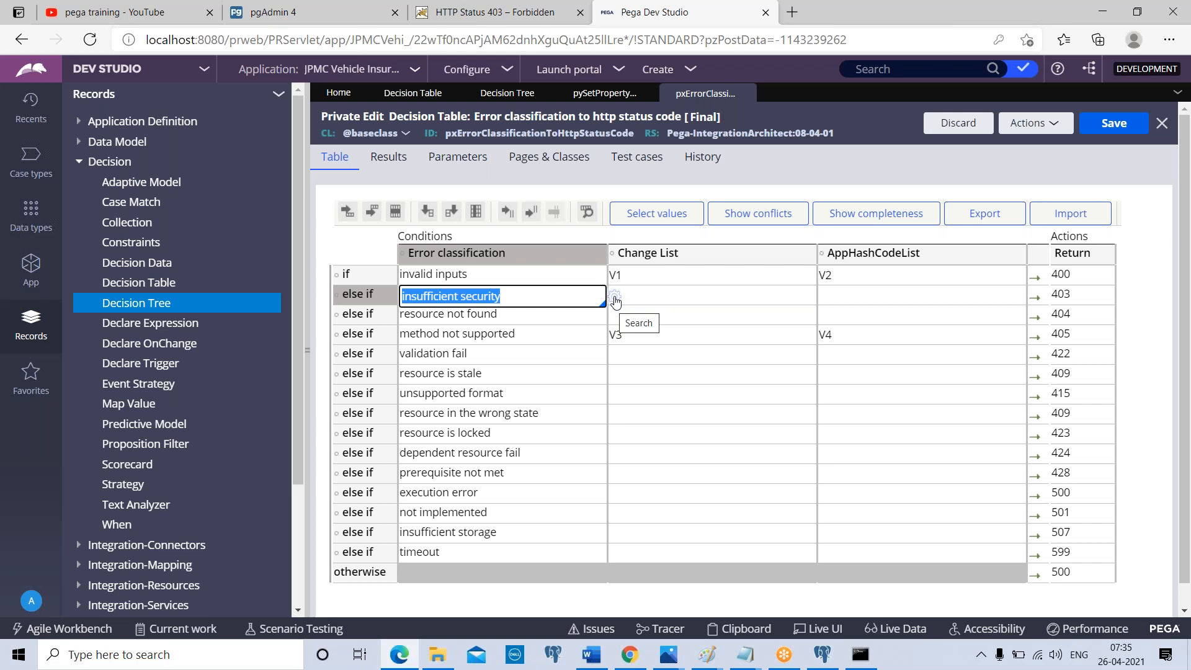
click(616, 303)
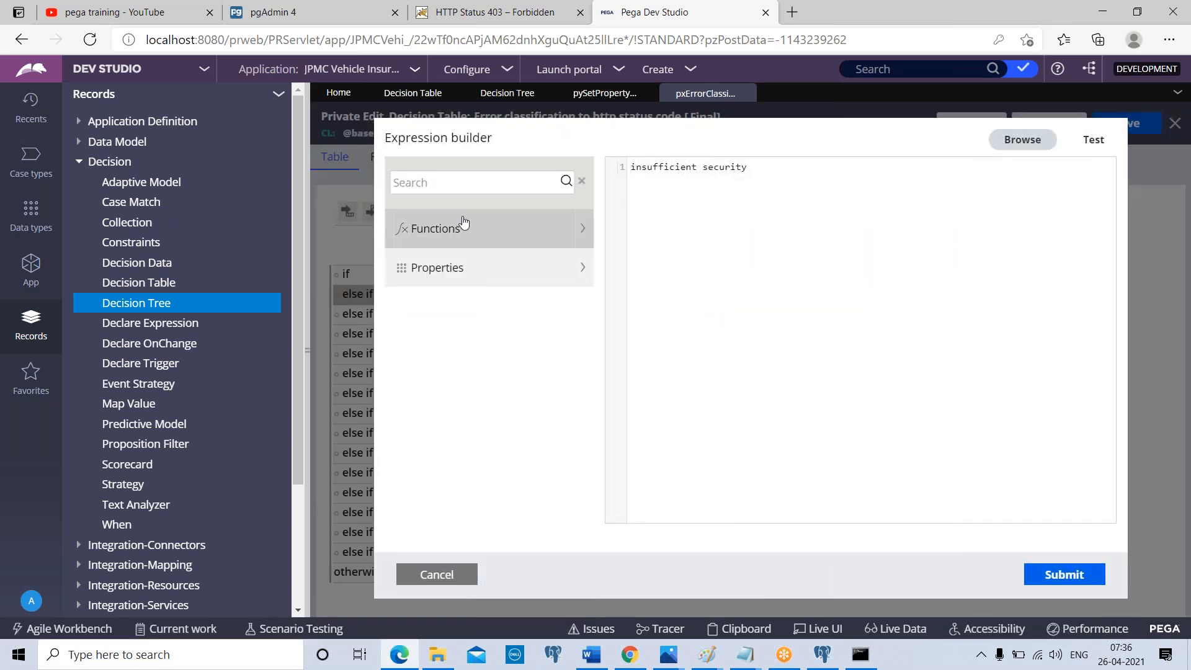
click(460, 178)
text(decision)
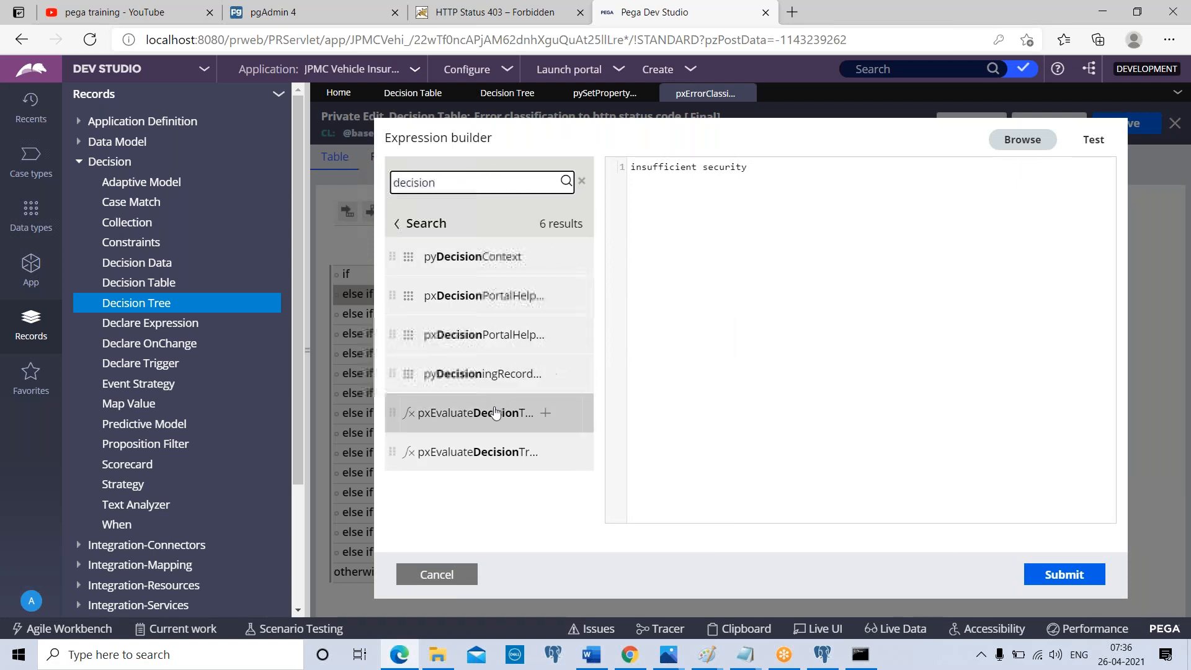
mouse_move(494, 414)
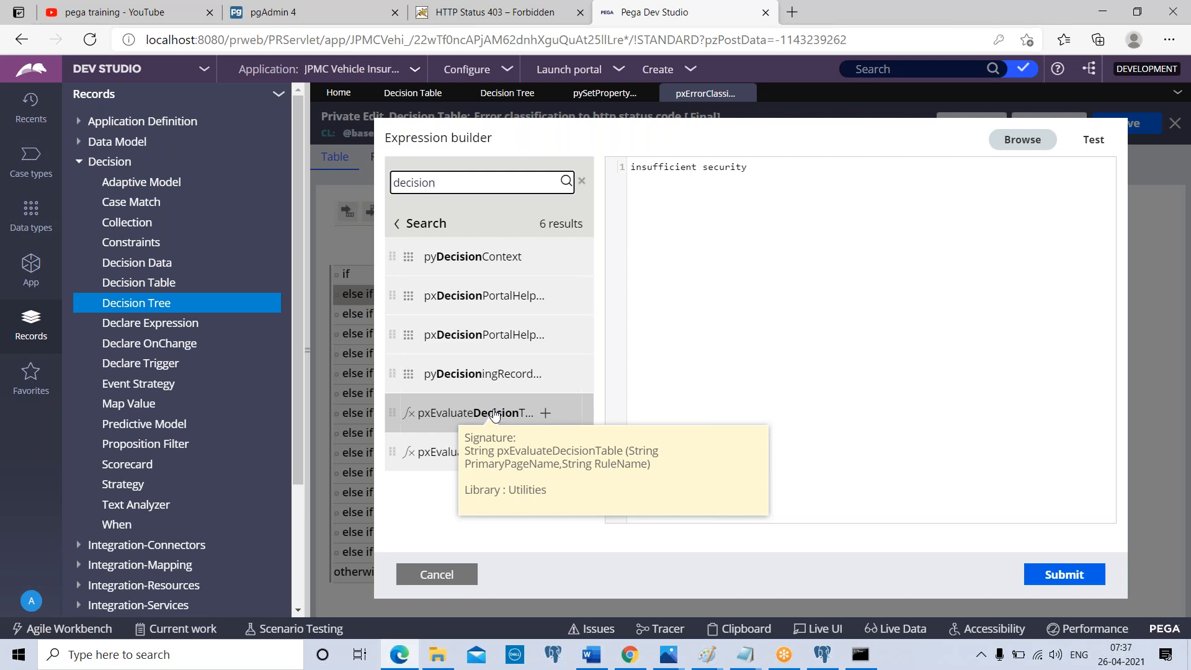
click(428, 574)
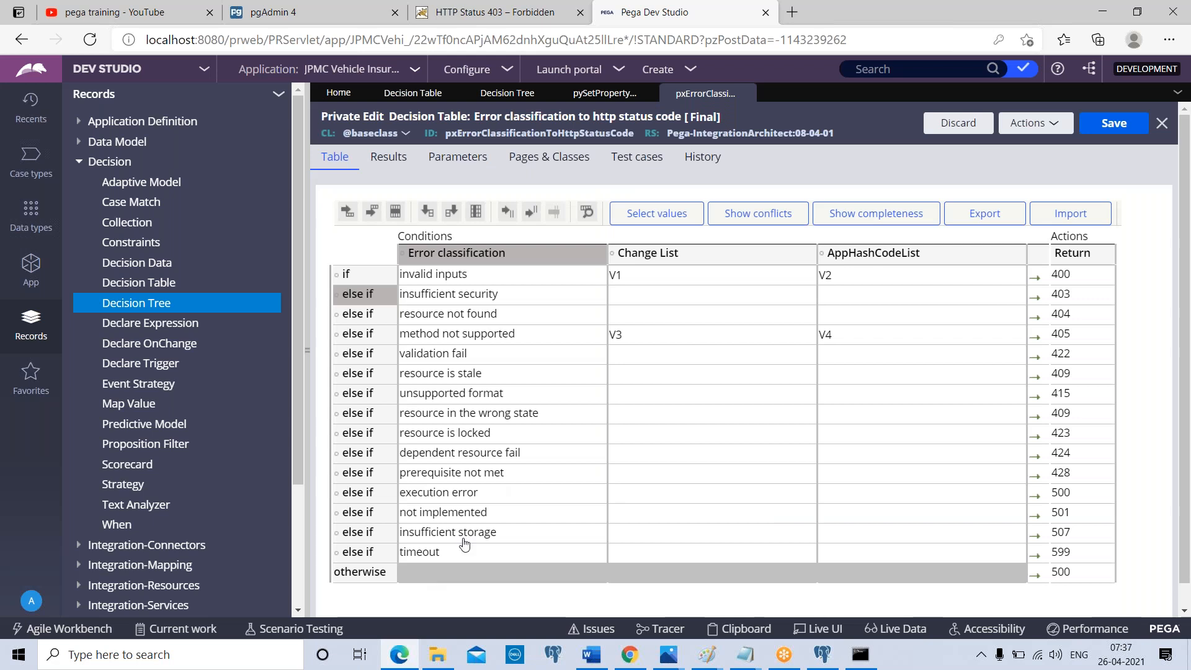
Search the expression builder of the resource not found condition for "ObtainValue" and close it without applying an expression
click(613, 319)
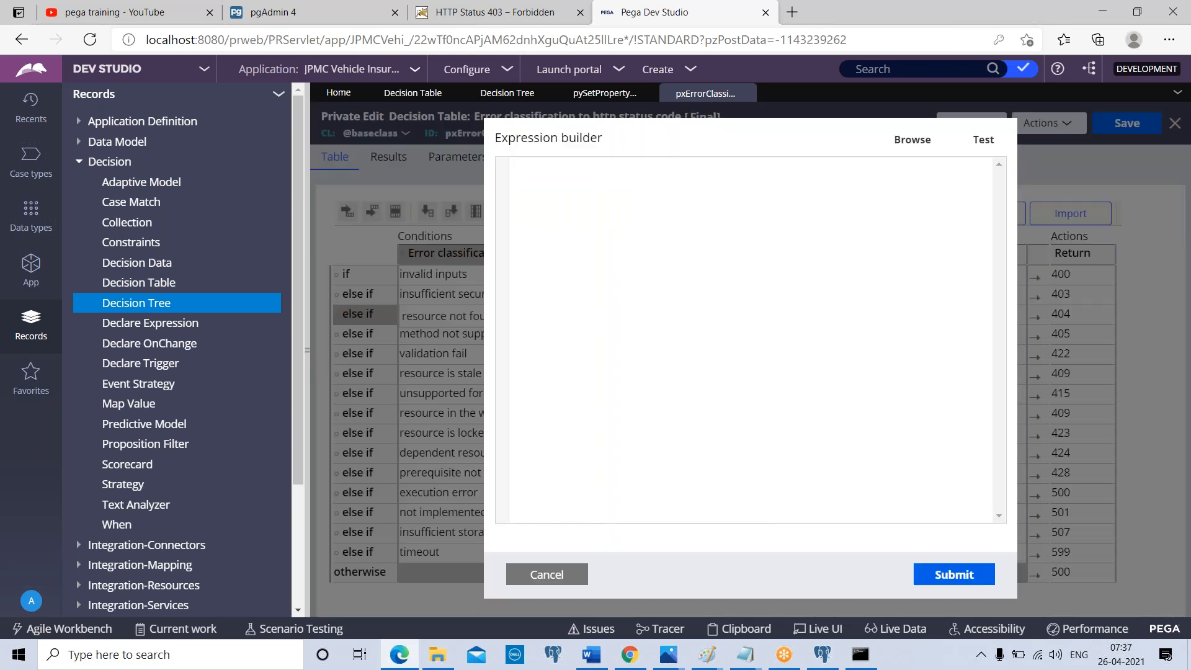
click(915, 139)
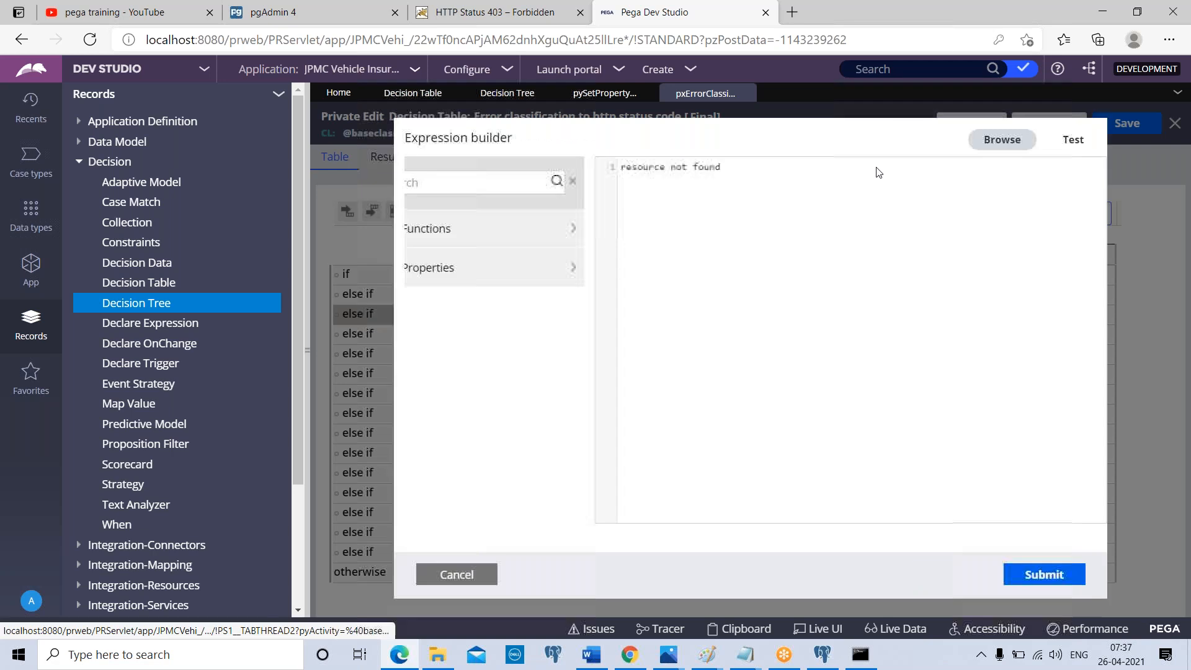
click(451, 181)
text(O)
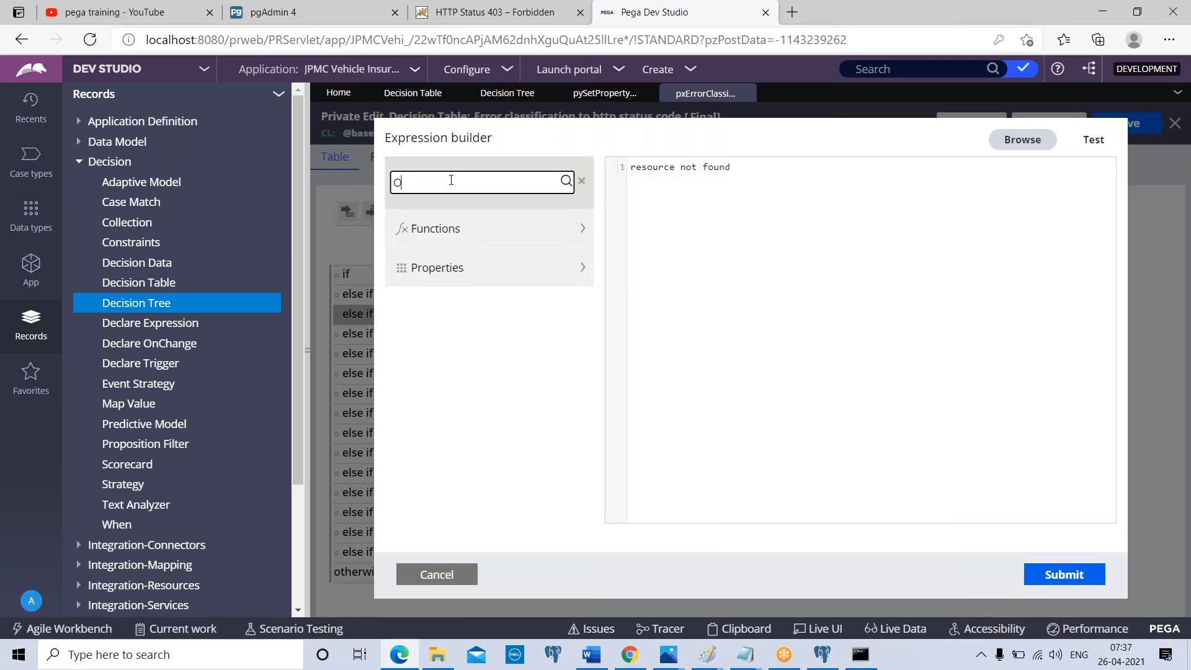
text(btainVakue)
click(445, 184)
key(BackSpace)
text(lue)
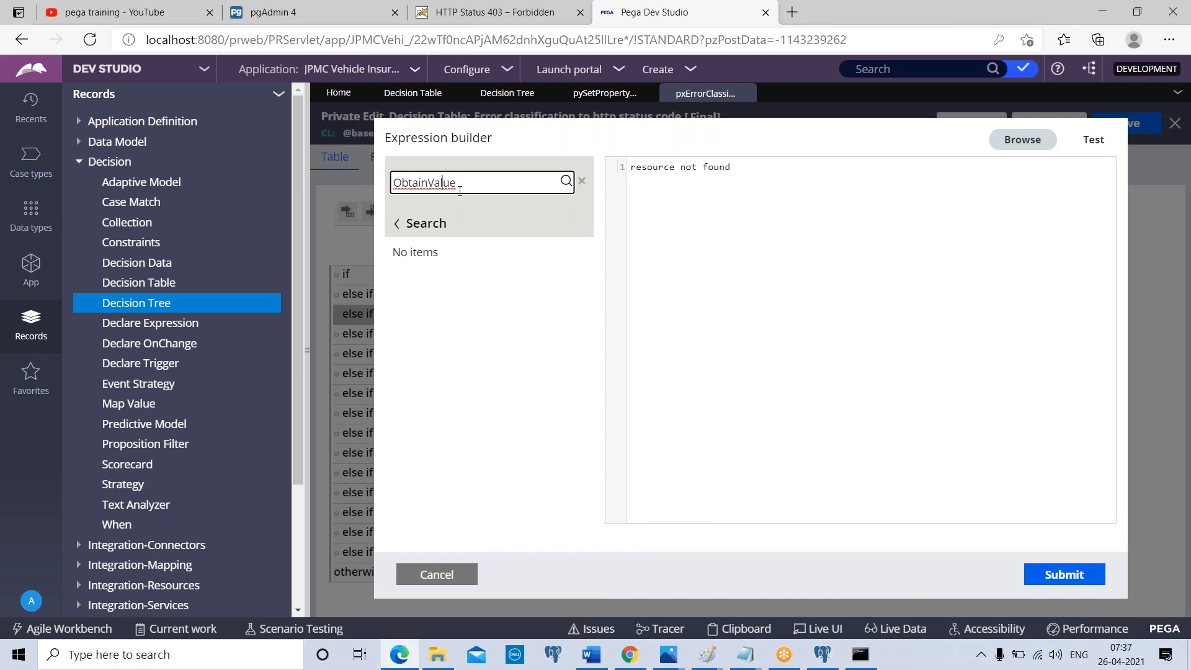
double_click(501, 186)
click(436, 575)
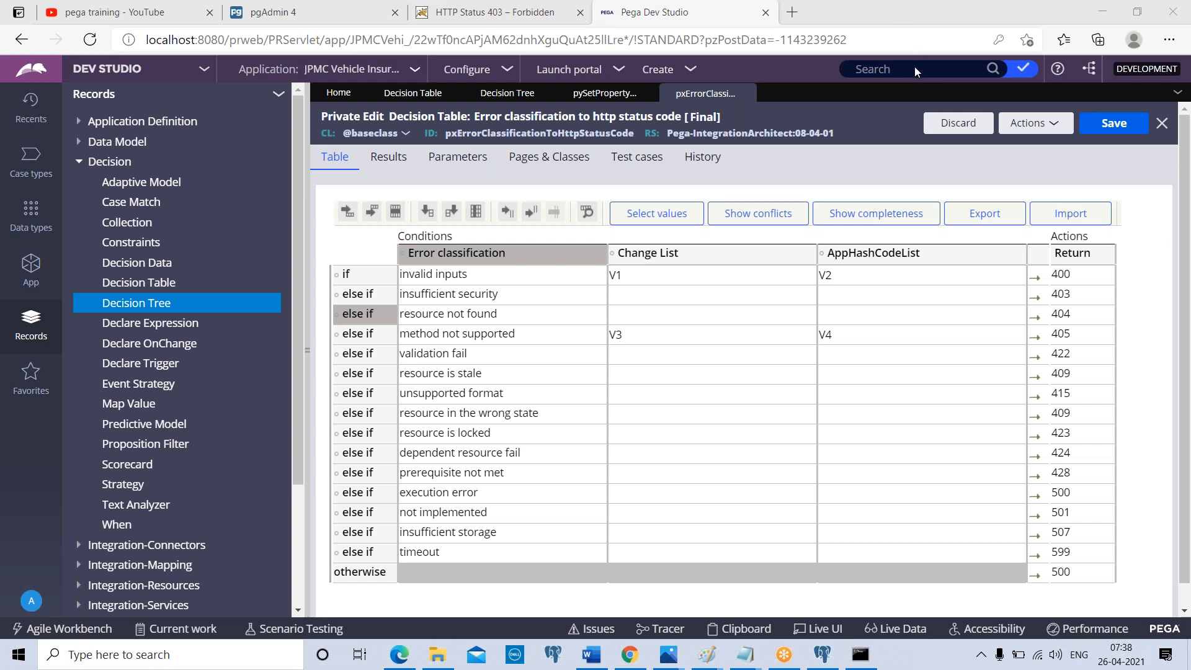
Set the return value of the invalid inputs row to the property .pxAllChangeList
click(1079, 276)
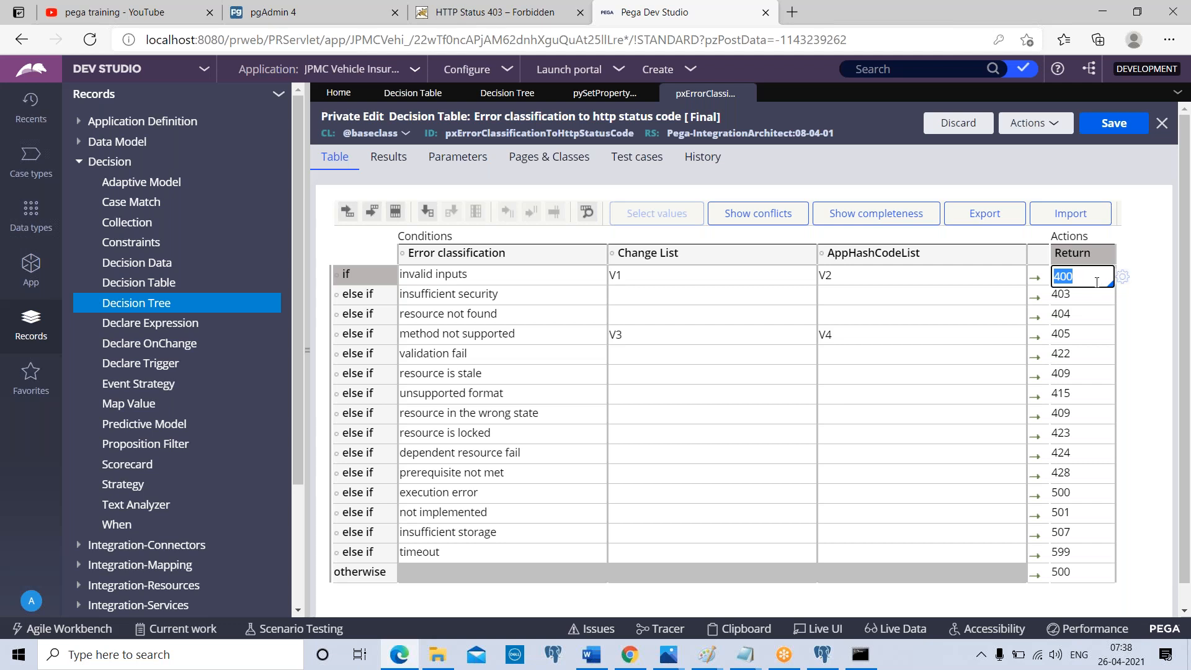
key(BackSpace)
text(.)
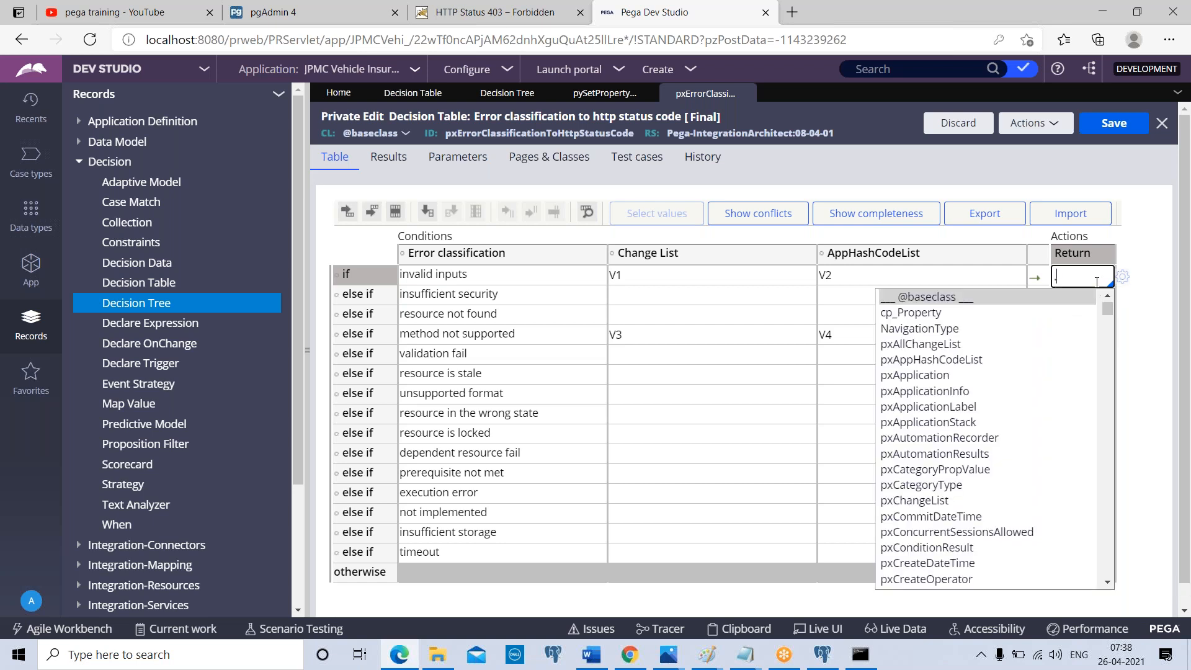
click(932, 345)
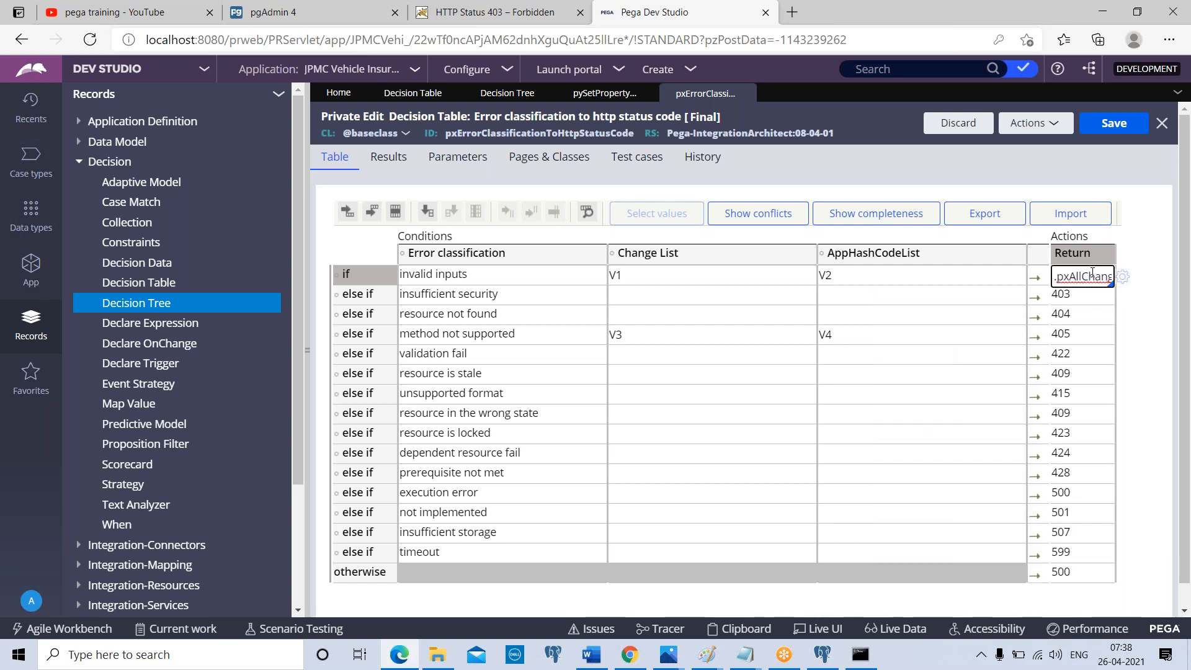
triple_click(1092, 275)
In the property panel header decision tree, make the Data-MO-ES-Window branch return the property .pyEventShapeId
click(605, 93)
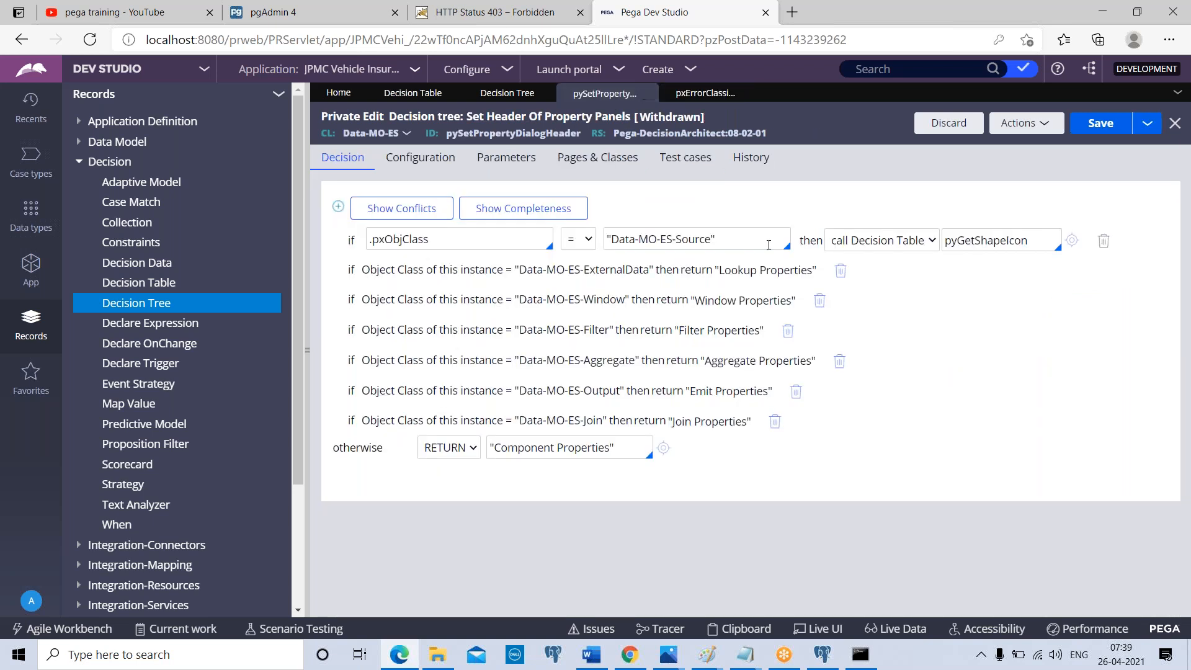
click(780, 281)
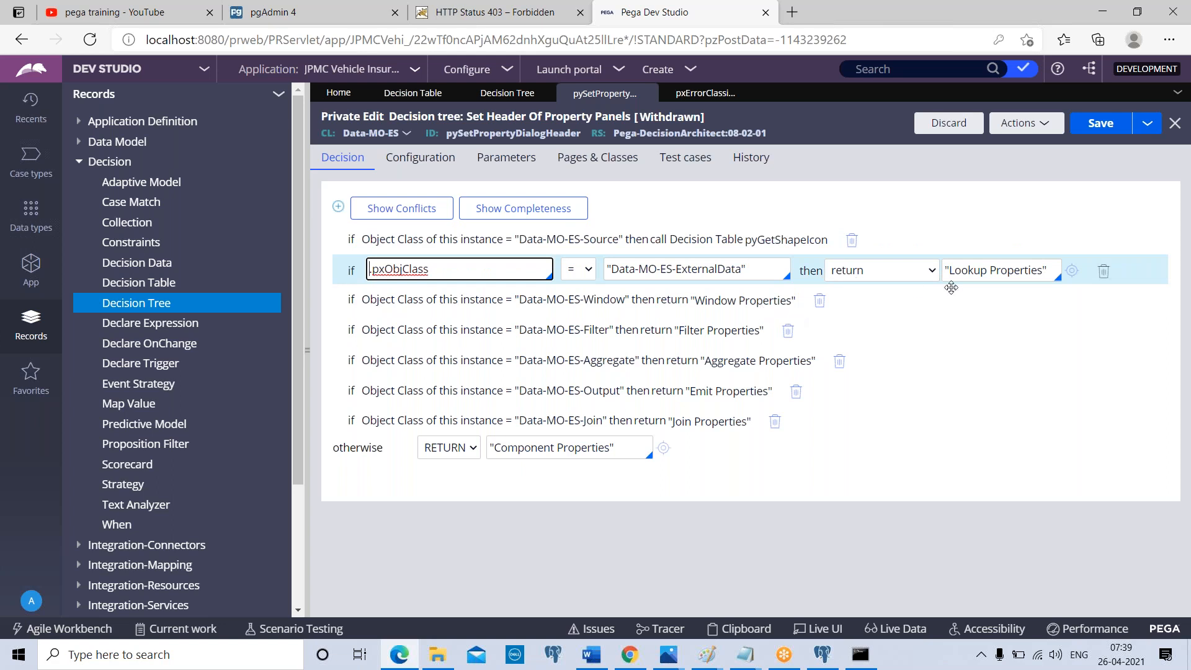
click(778, 298)
click(991, 300)
triple_click(993, 310)
key(BackSpace)
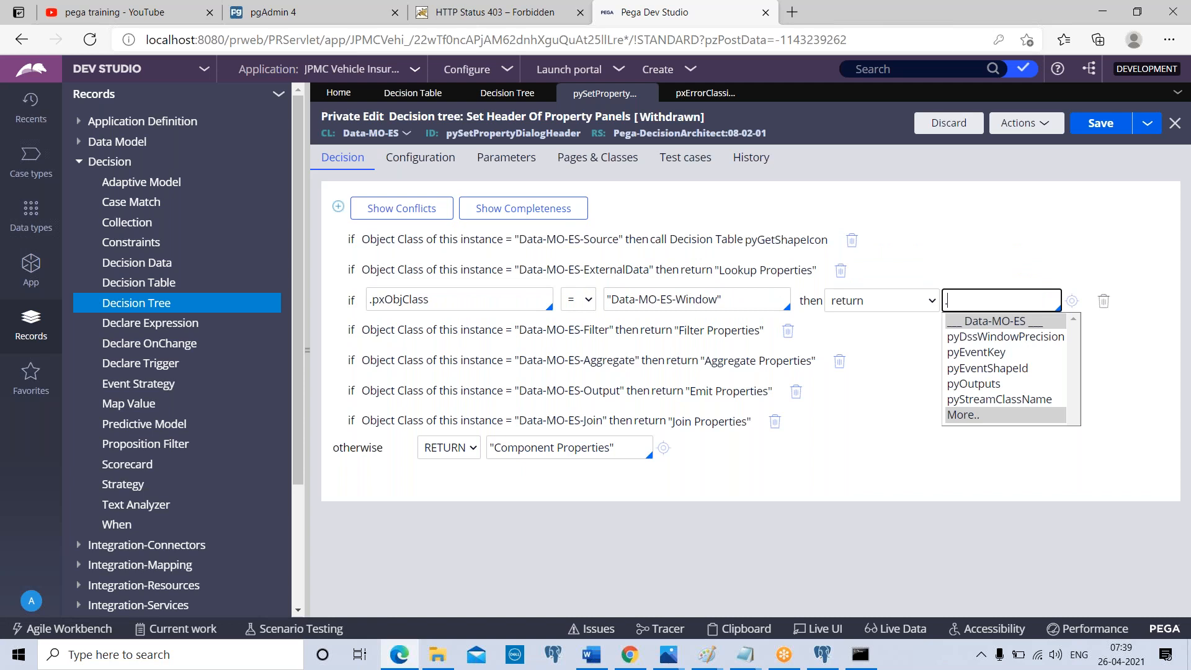
click(985, 367)
double_click(1015, 305)
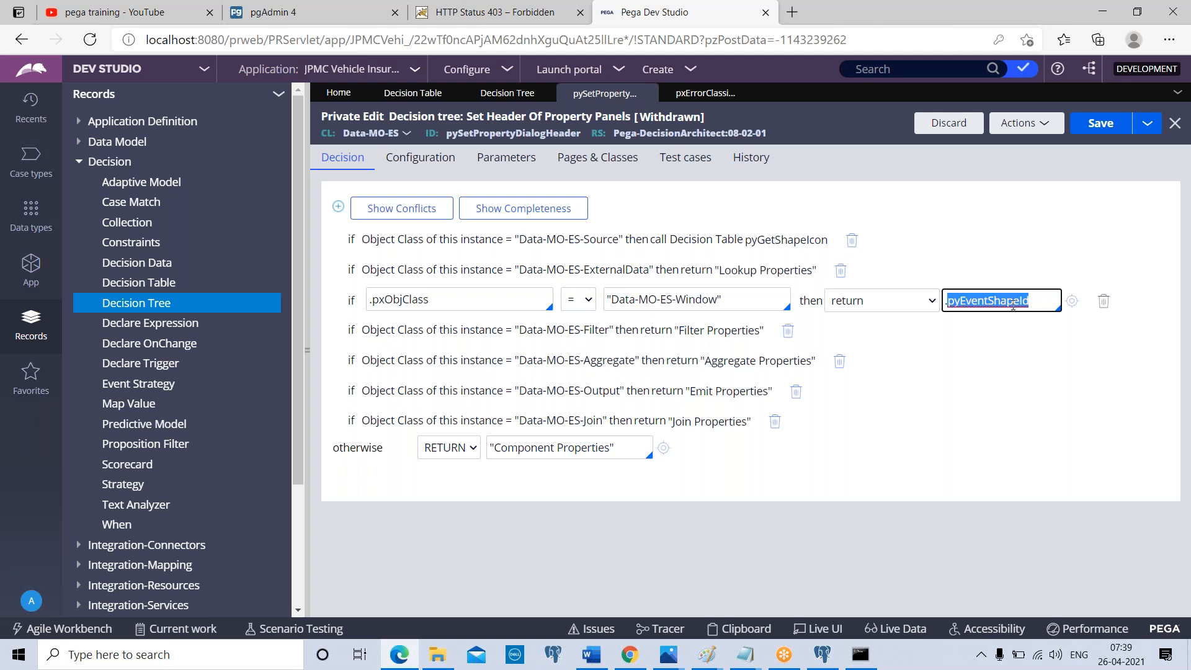
Back in the error classification decision table, set the invalid inputs row's return value to the free text gfjhjhgj
click(695, 94)
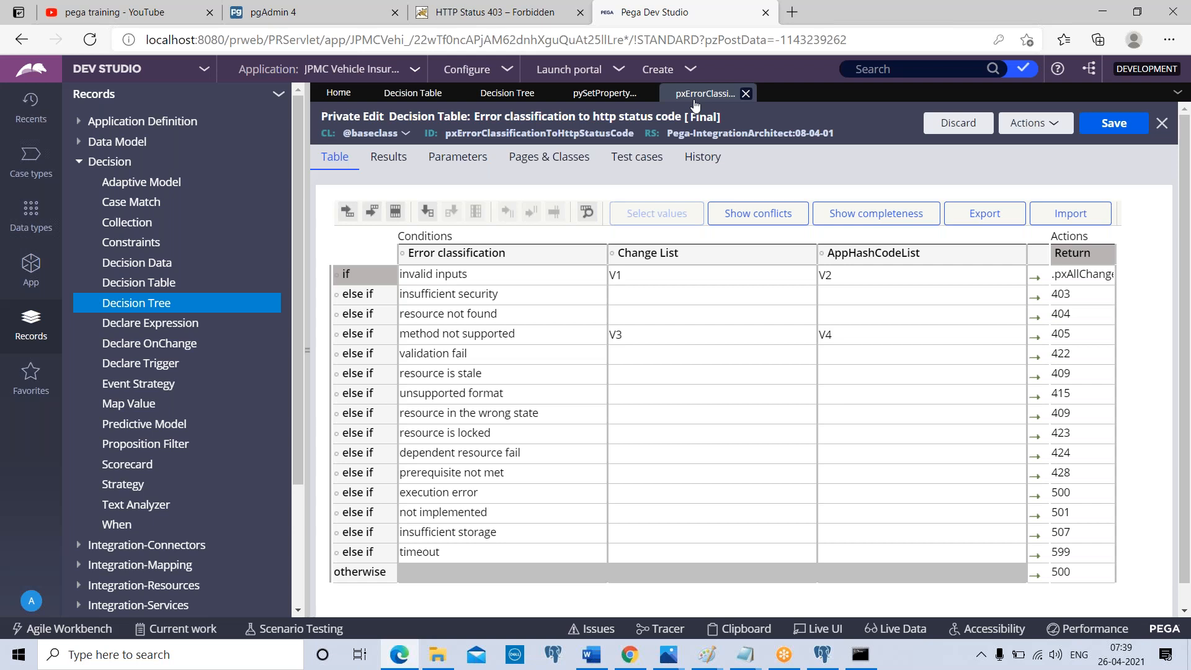
click(1093, 277)
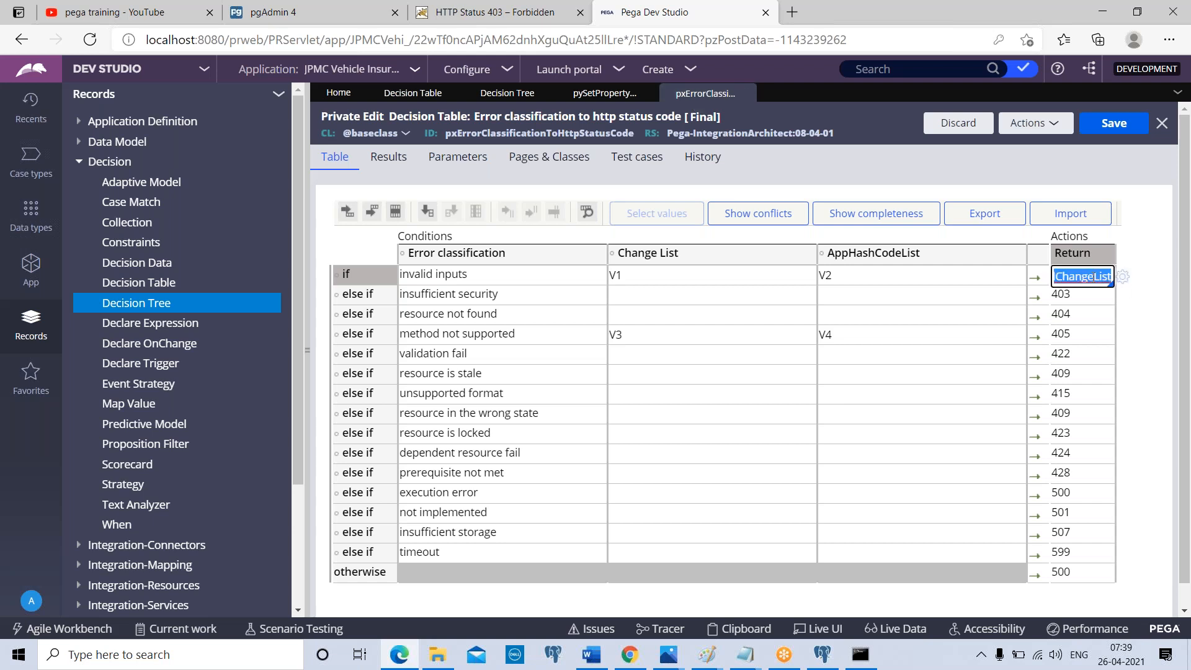
text(gfjhjhgj)
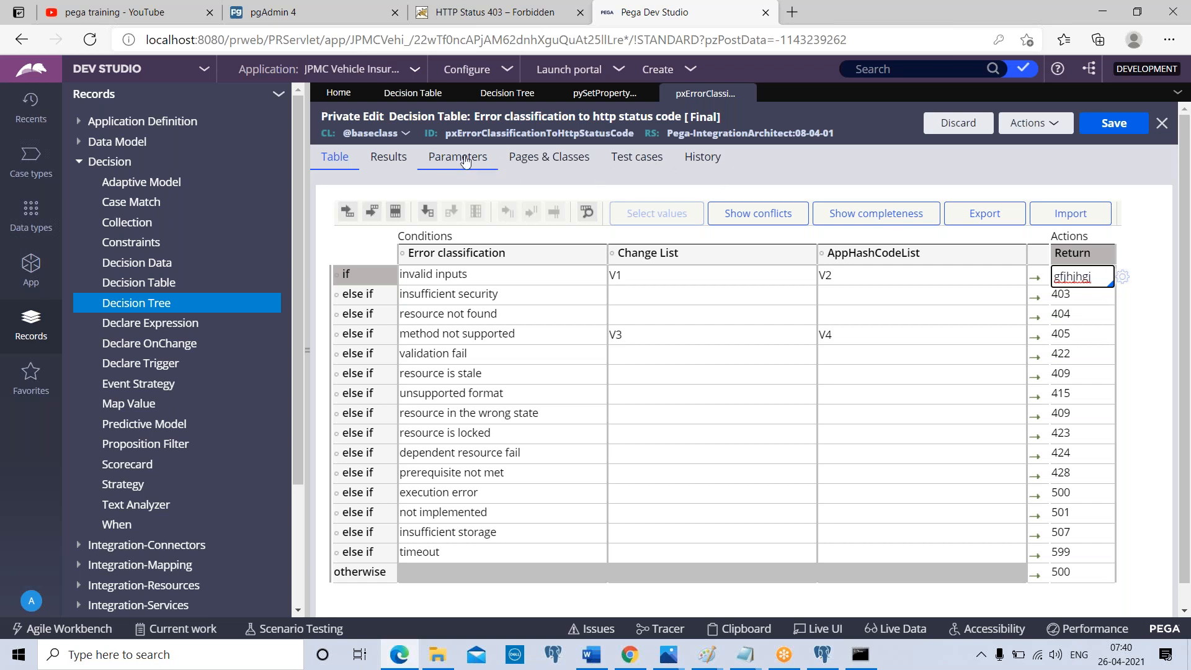
Examine the delegation options and the property-defined results settings of the error classification decision table
click(389, 159)
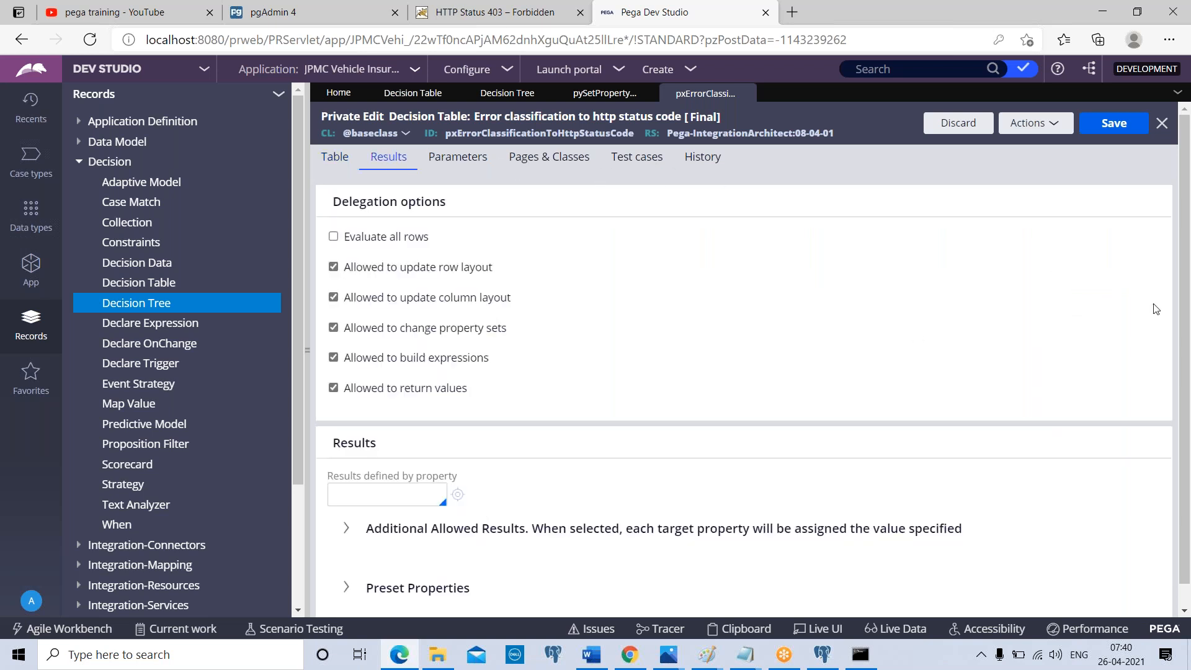
scroll(1185, 311, down, 1)
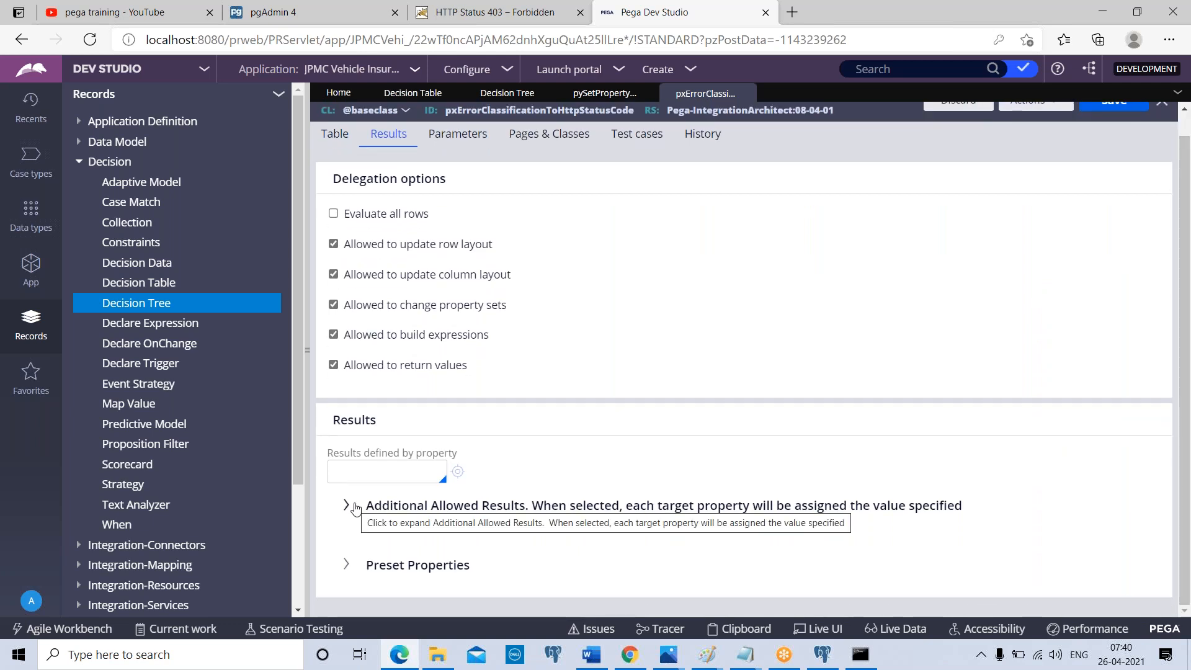
click(343, 512)
click(348, 452)
click(372, 471)
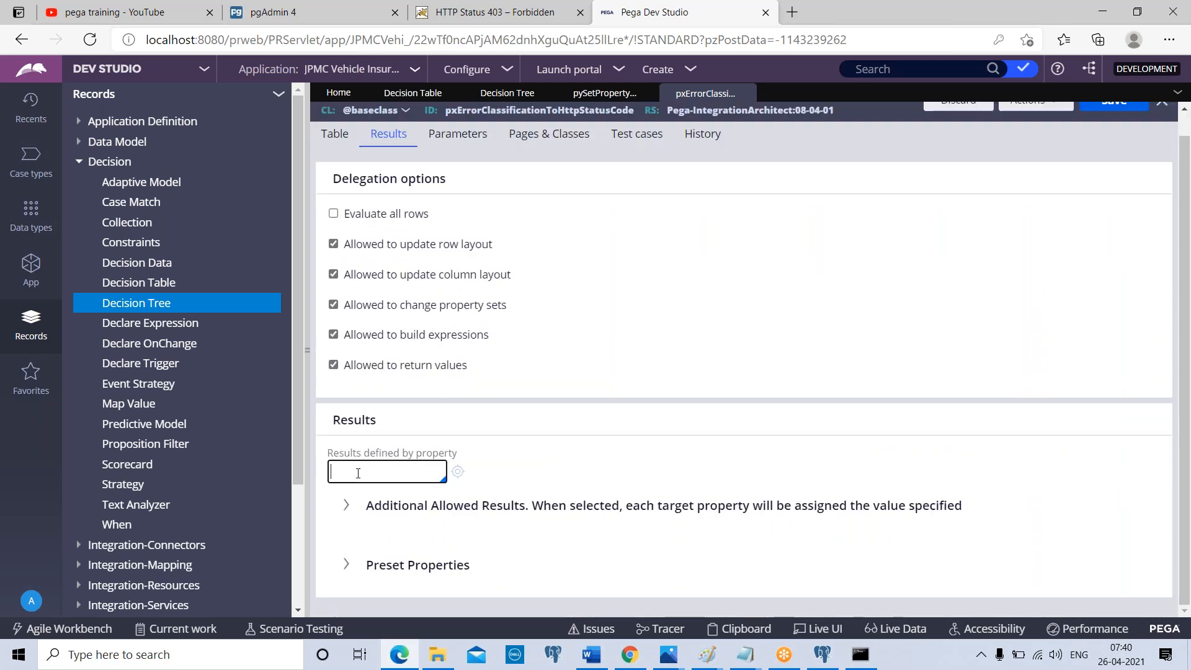
Start a new decision table record under the pinned class JPMC-FW-JPMCInsu-Work
click(31, 267)
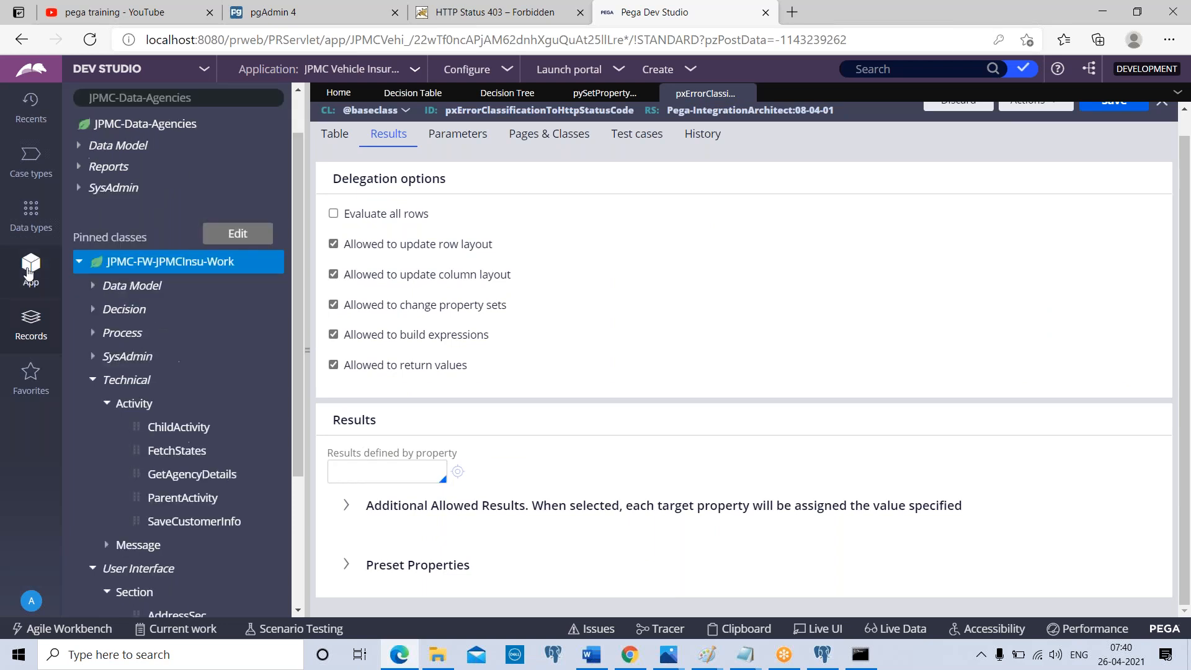
right_click(167, 260)
mouse_move(345, 292)
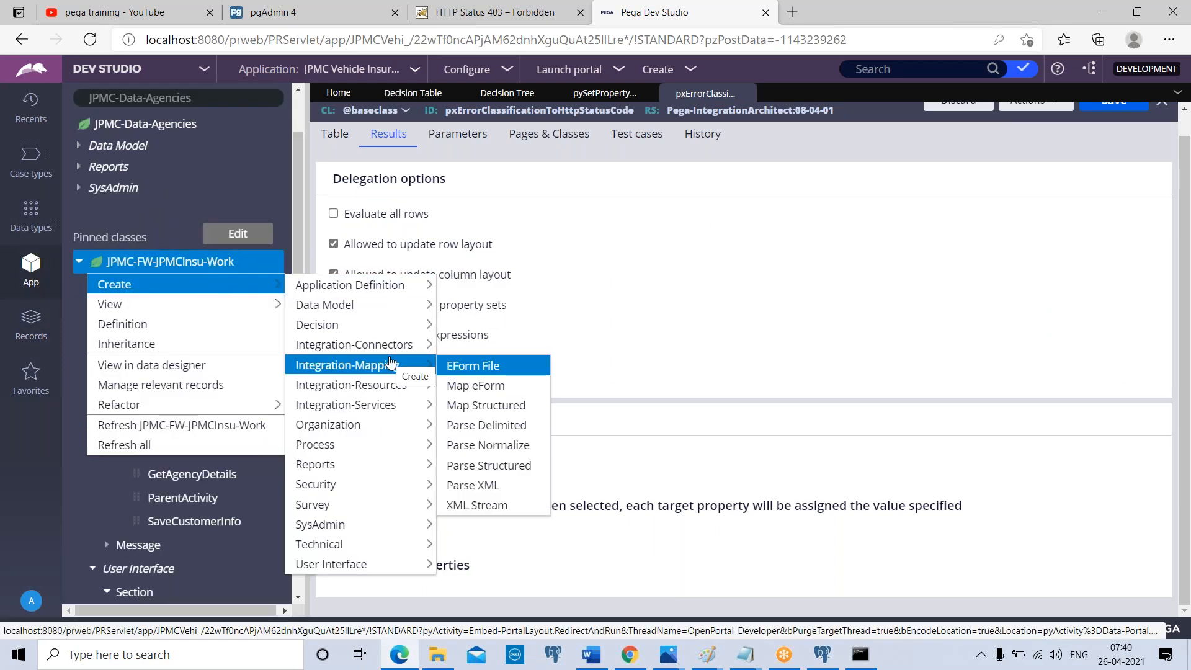
mouse_move(345, 306)
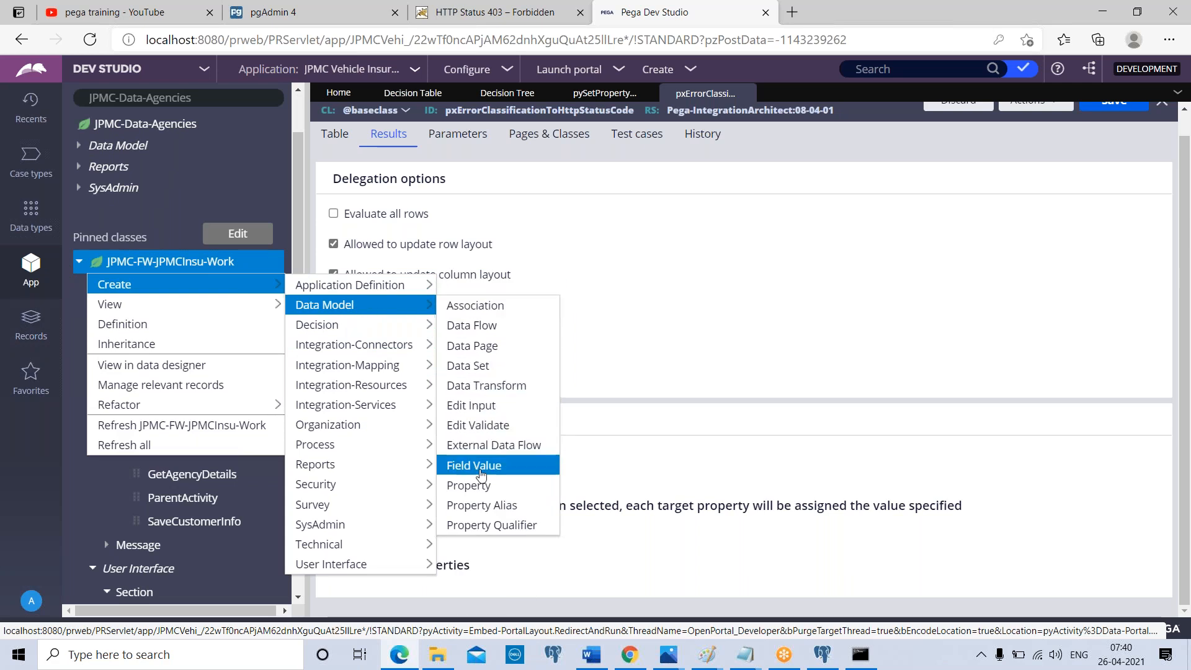
mouse_move(357, 326)
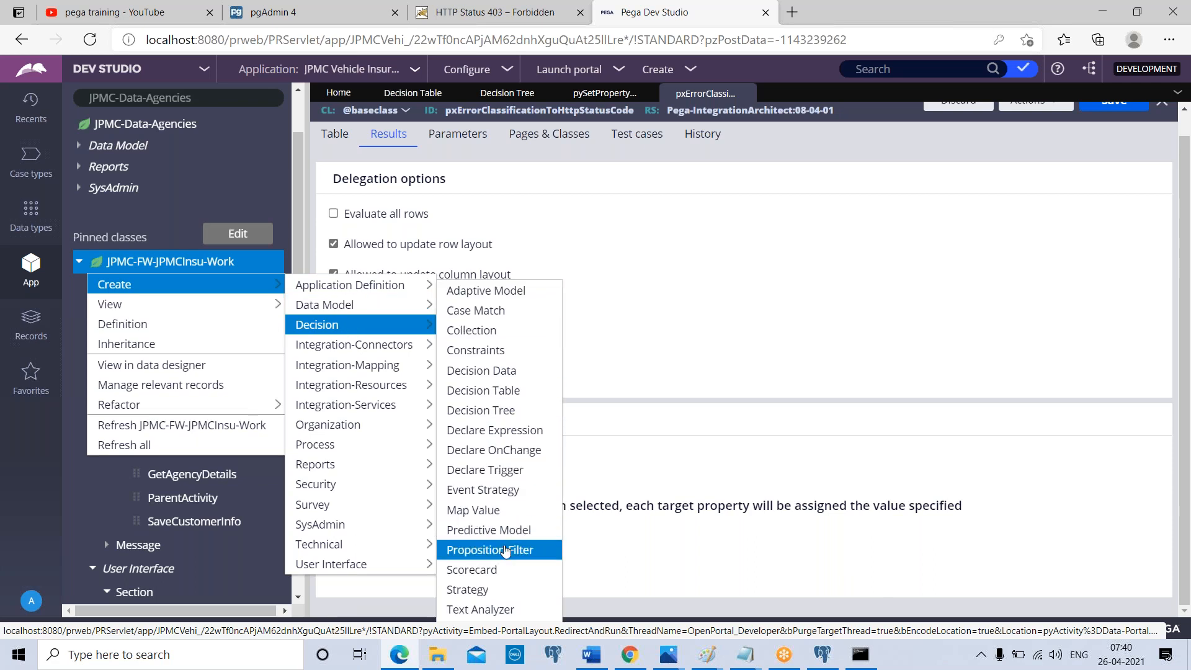
click(502, 391)
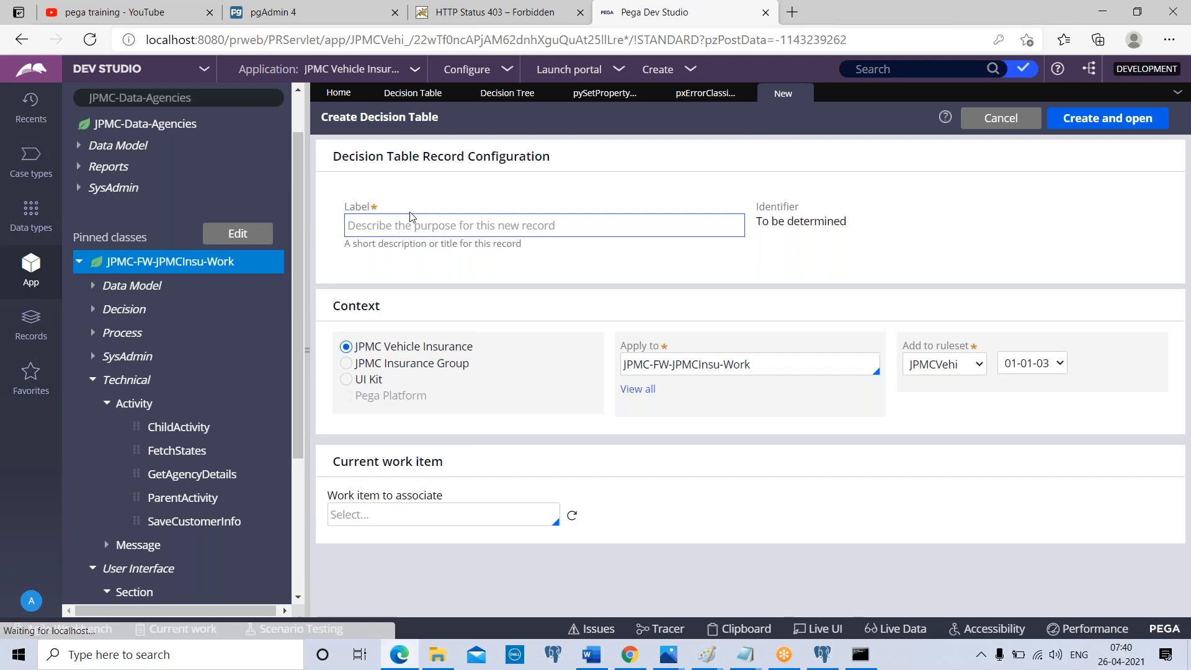
Label the new decision table "test", set its context to JPMC Insurance Group, and create and open it
click(392, 231)
text(yedy)
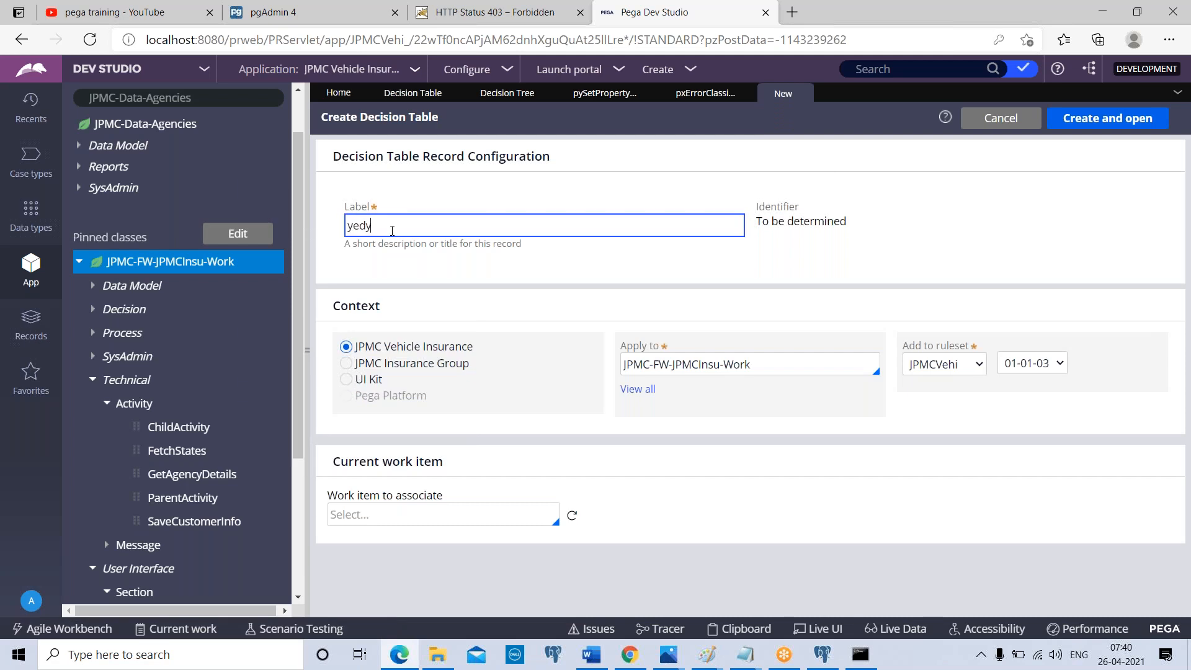
key(ctrl+a)
key(BackSpace)
text(test)
click(346, 363)
click(1108, 118)
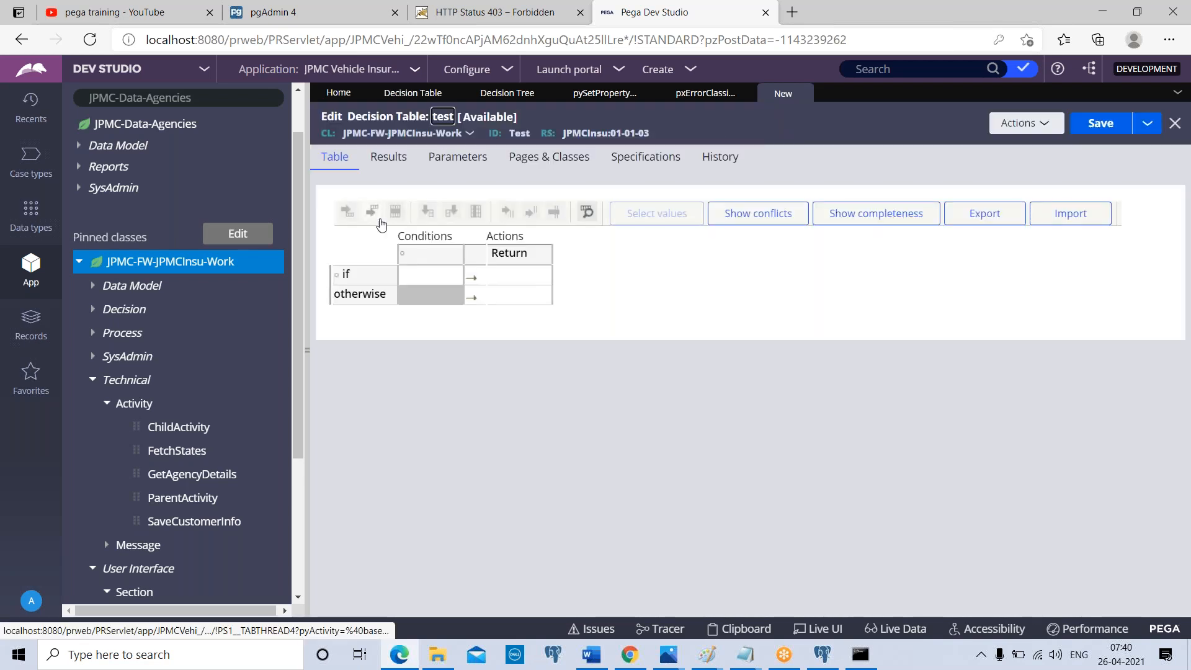
Check the test table's results options, then try the free-text return value gfdgfd in its first row and clear it
click(395, 161)
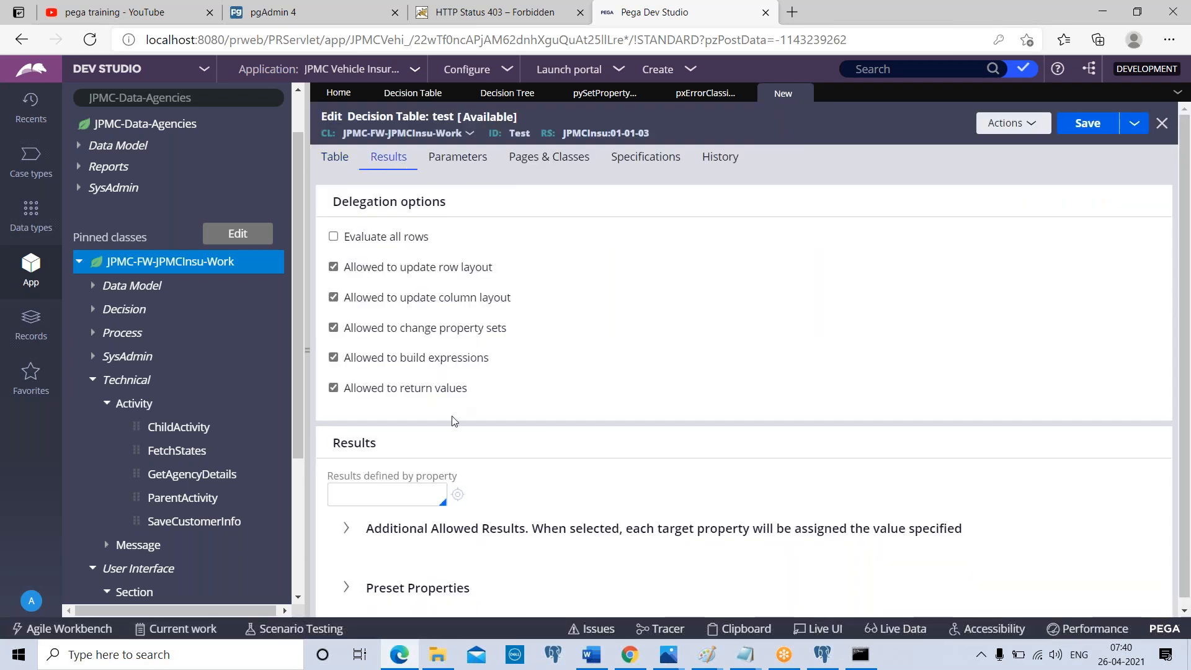
click(335, 156)
click(510, 277)
text(gfdgfd)
key(ctrl+a)
key(BackSpace)
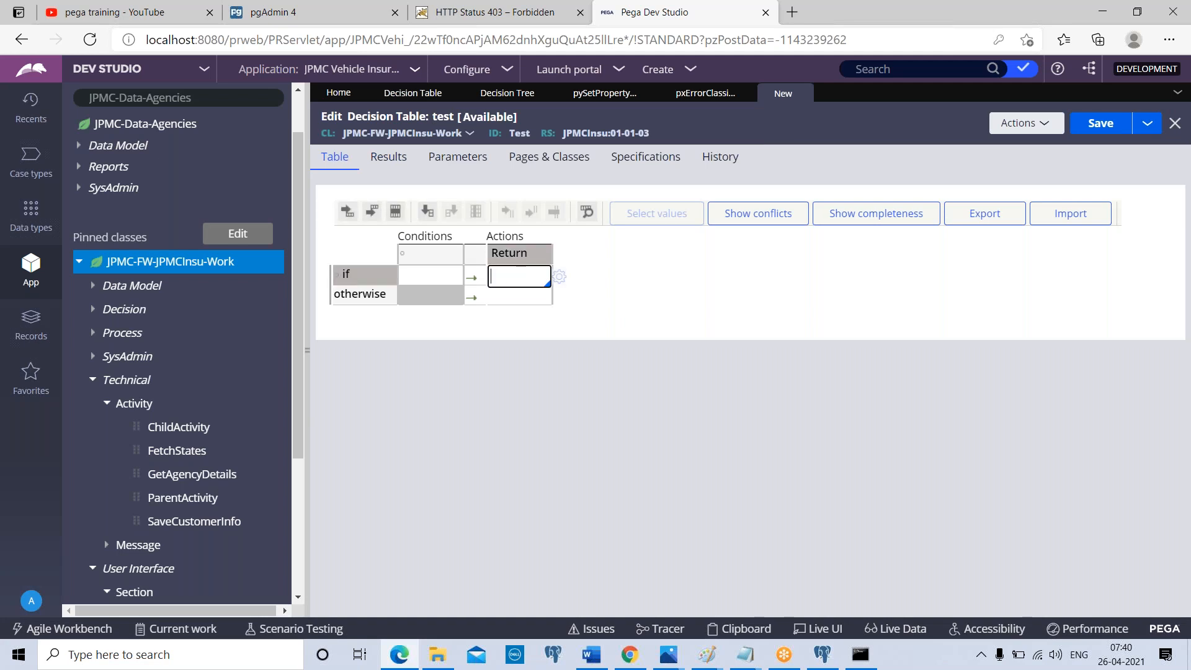
Define the test table's results by the property .Gender, save the record and return to its condition table
click(395, 160)
click(370, 496)
text(.Ge)
key(Return)
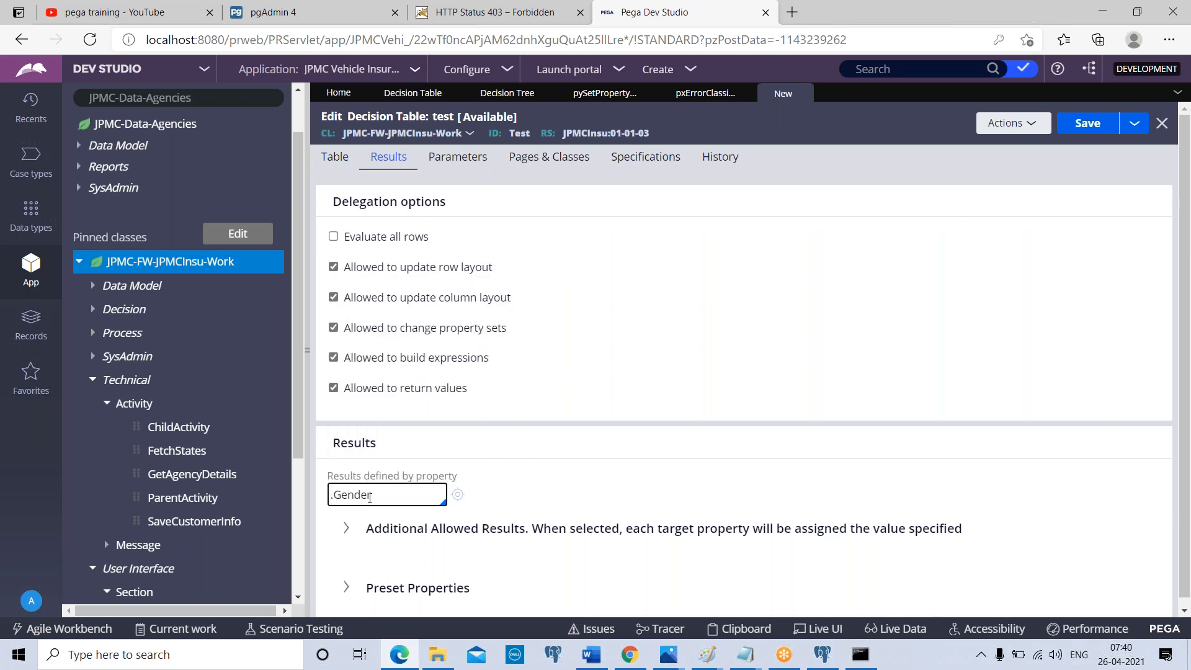
click(1099, 126)
click(333, 199)
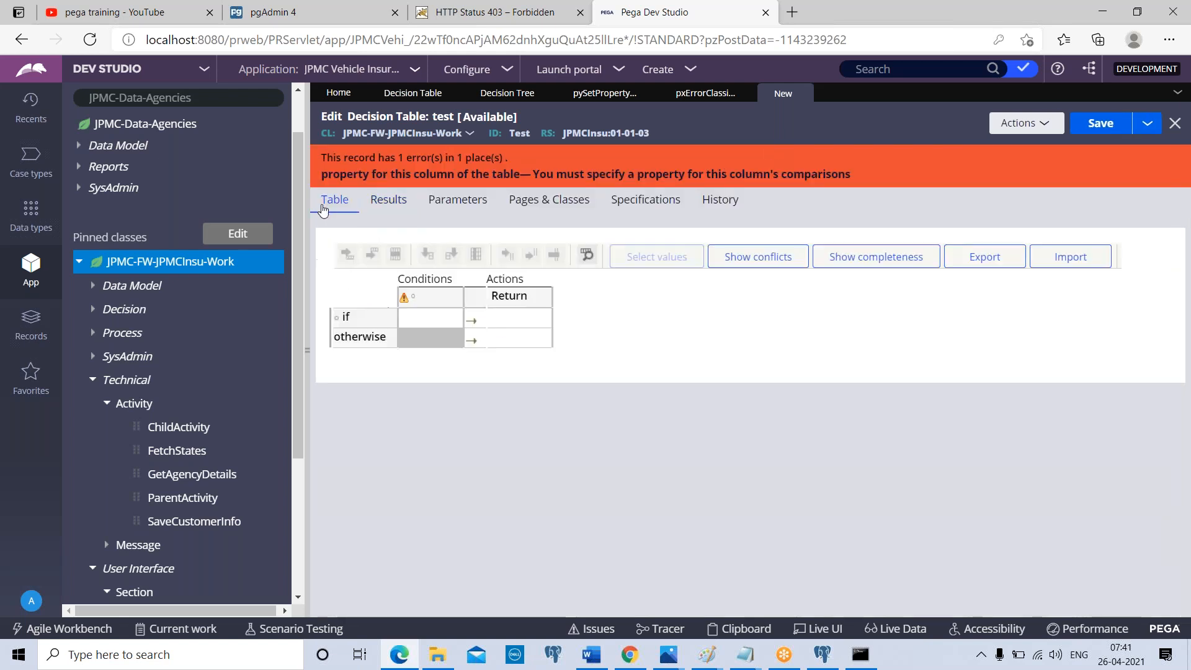
Return Male in the test table's if and otherwise rows and check the property that defines its results
click(501, 323)
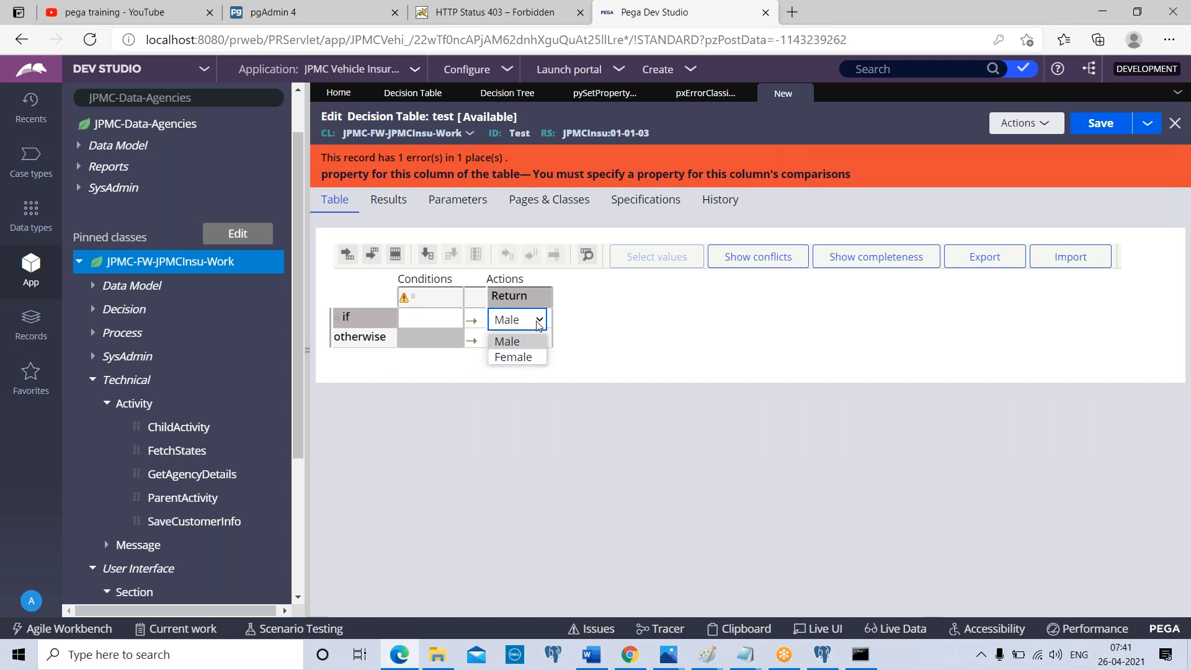
click(527, 338)
click(527, 340)
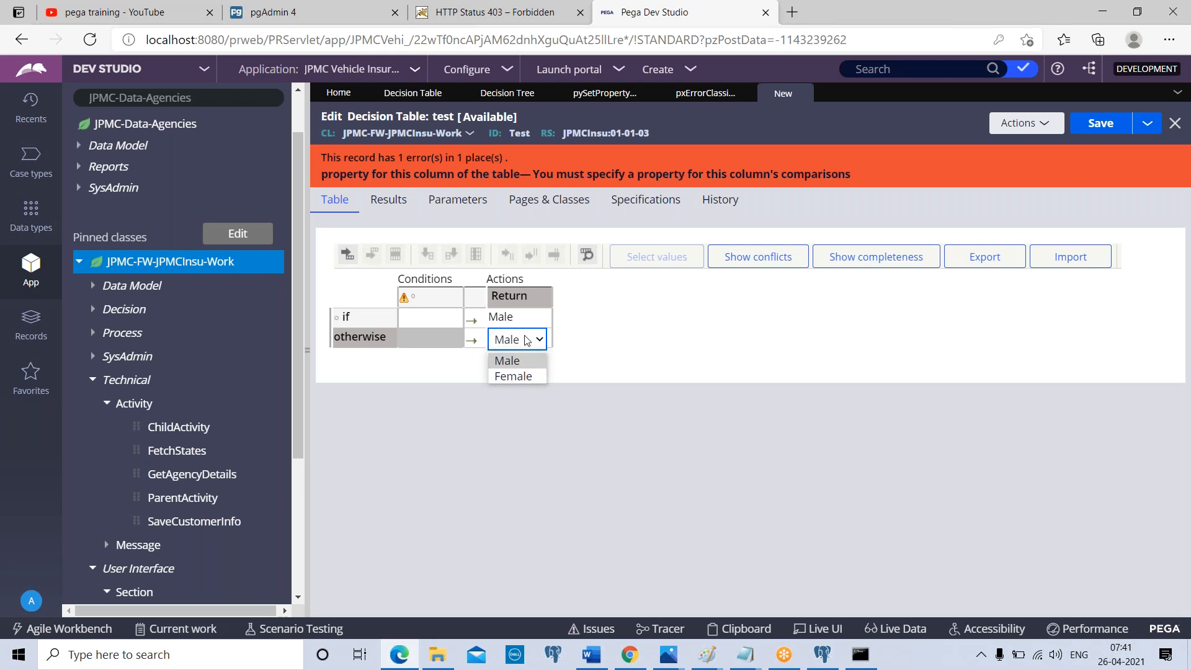
click(388, 200)
double_click(389, 539)
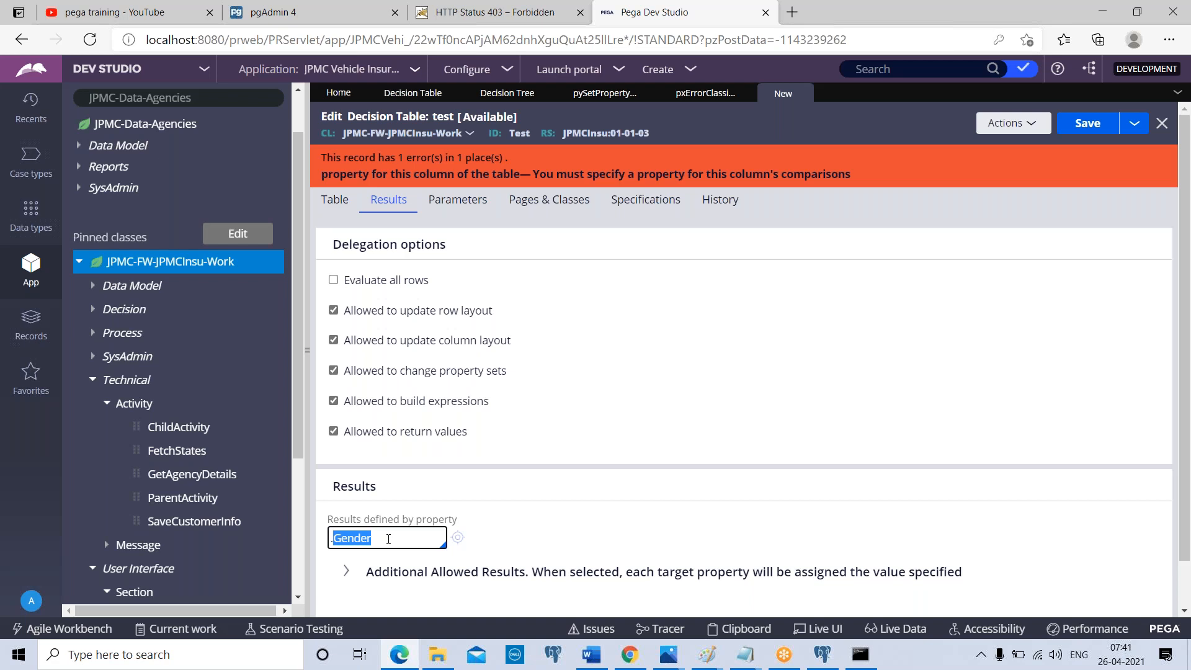
Reopen the pySetPropertyDialogHeader decision tree and examine the comparison and return value of its "Data-MO-ES-ExternalData" condition
click(486, 92)
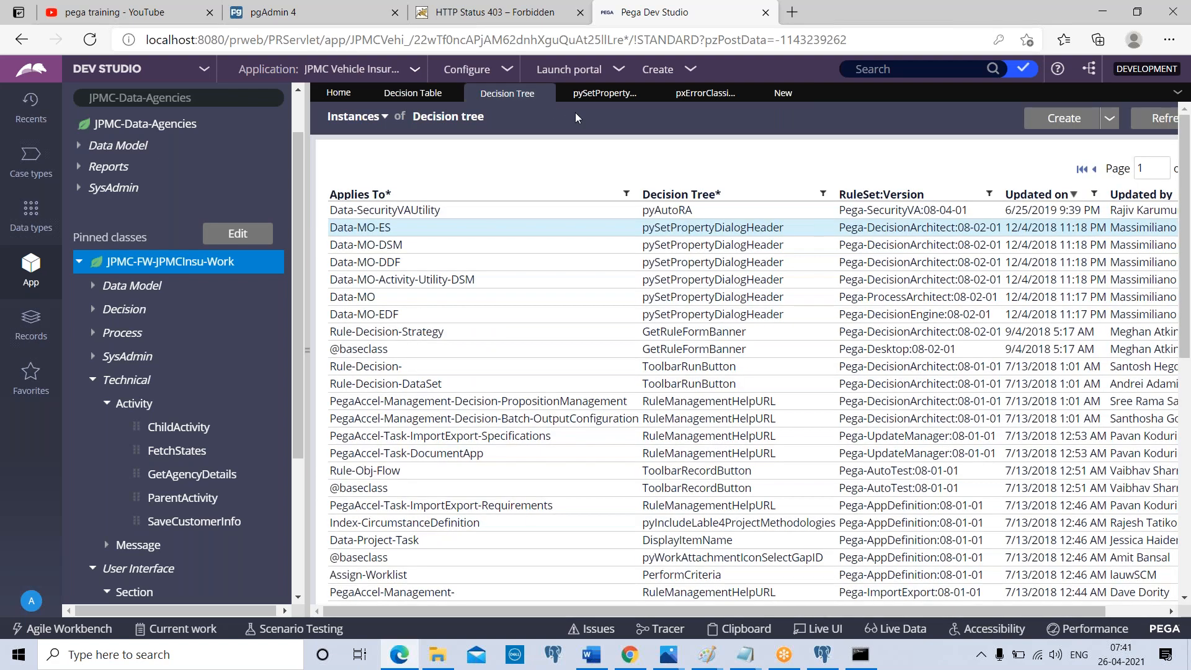
click(598, 98)
click(438, 158)
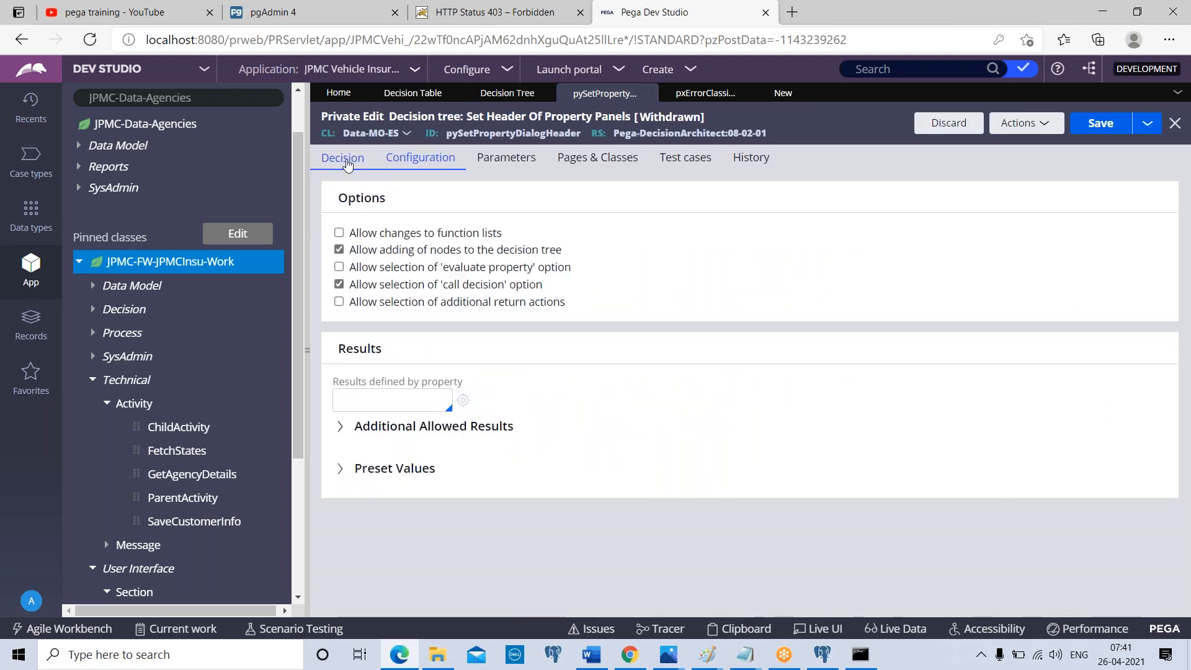
click(342, 158)
click(772, 246)
click(749, 276)
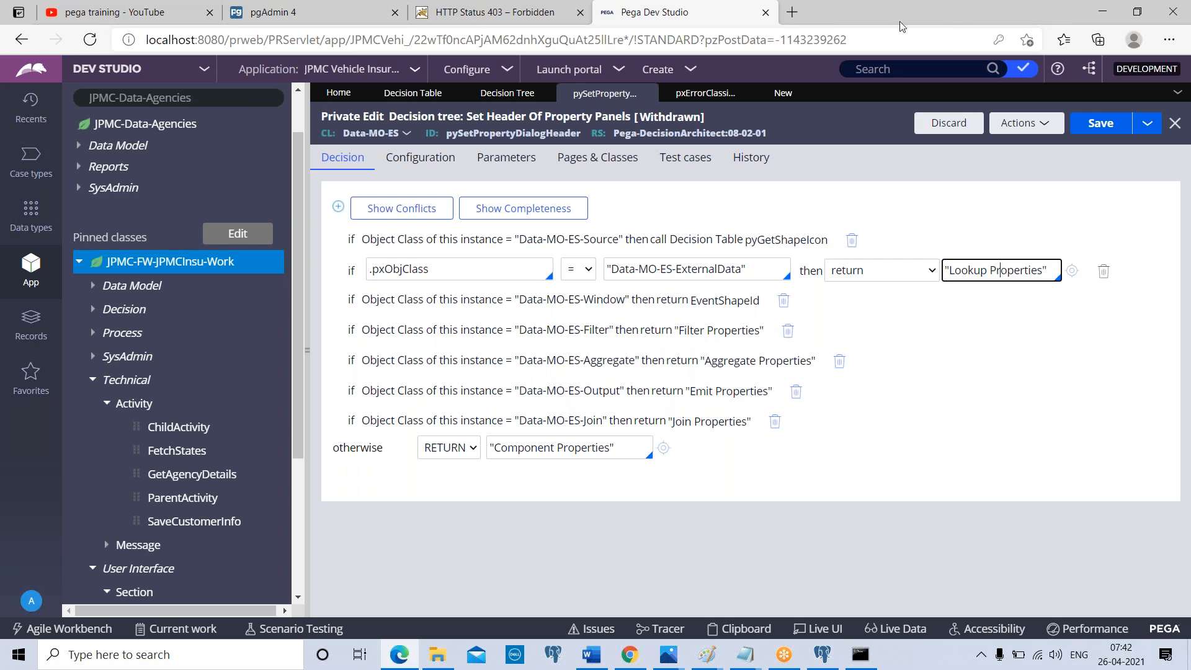
click(859, 36)
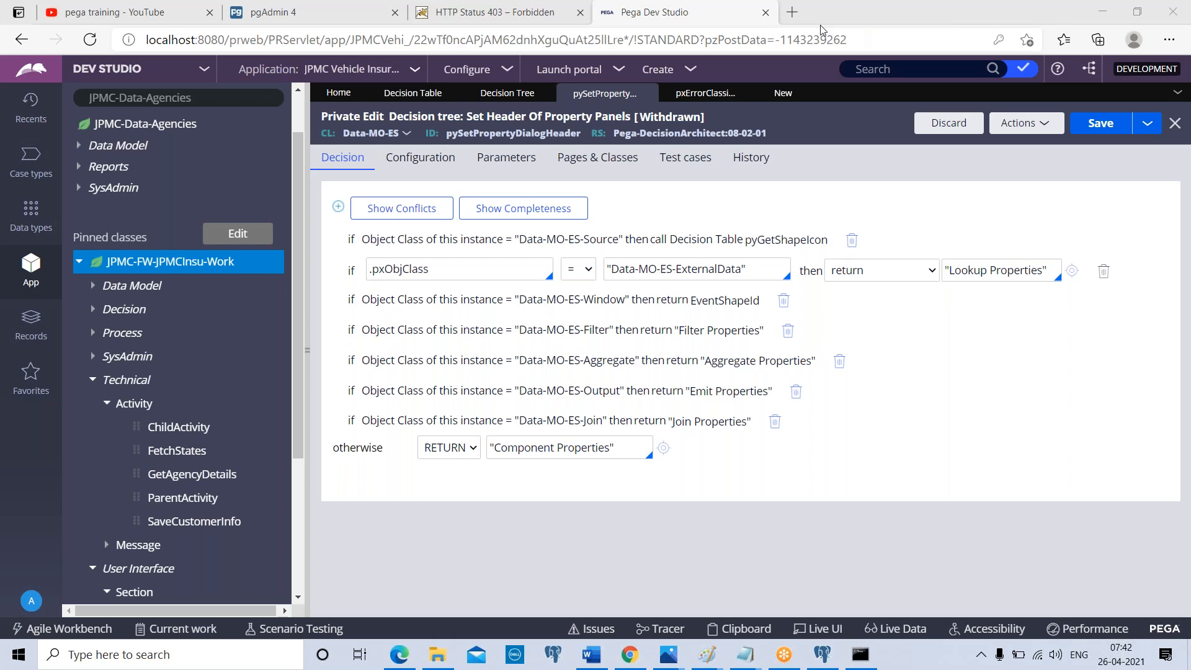
click(489, 98)
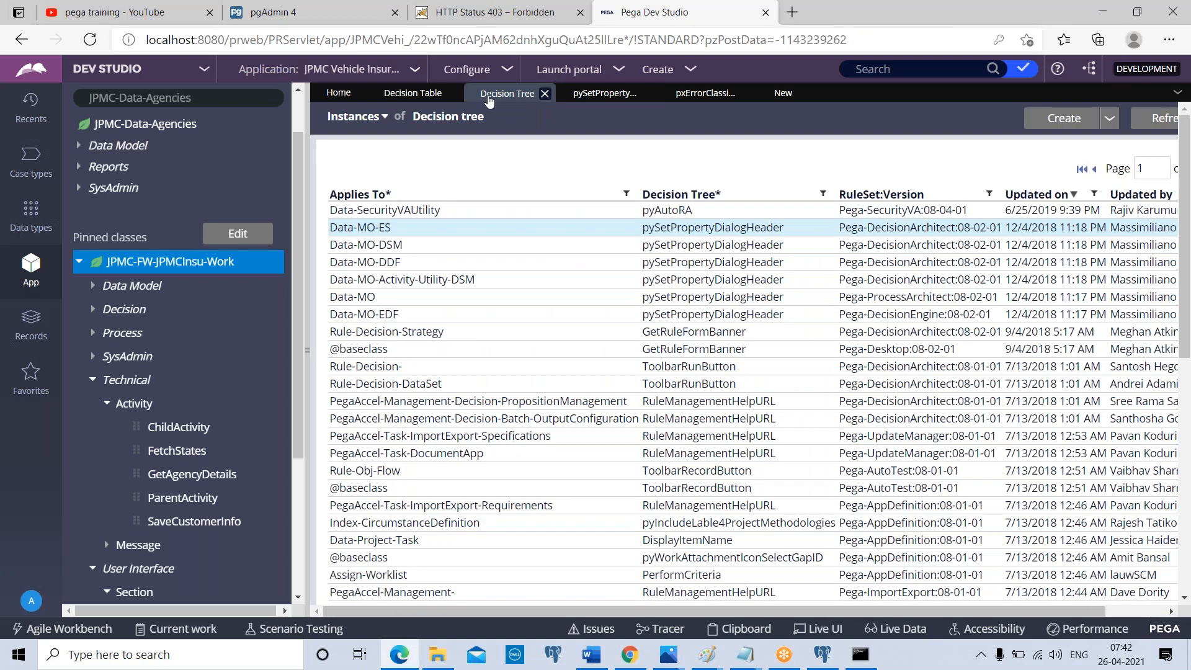
click(602, 97)
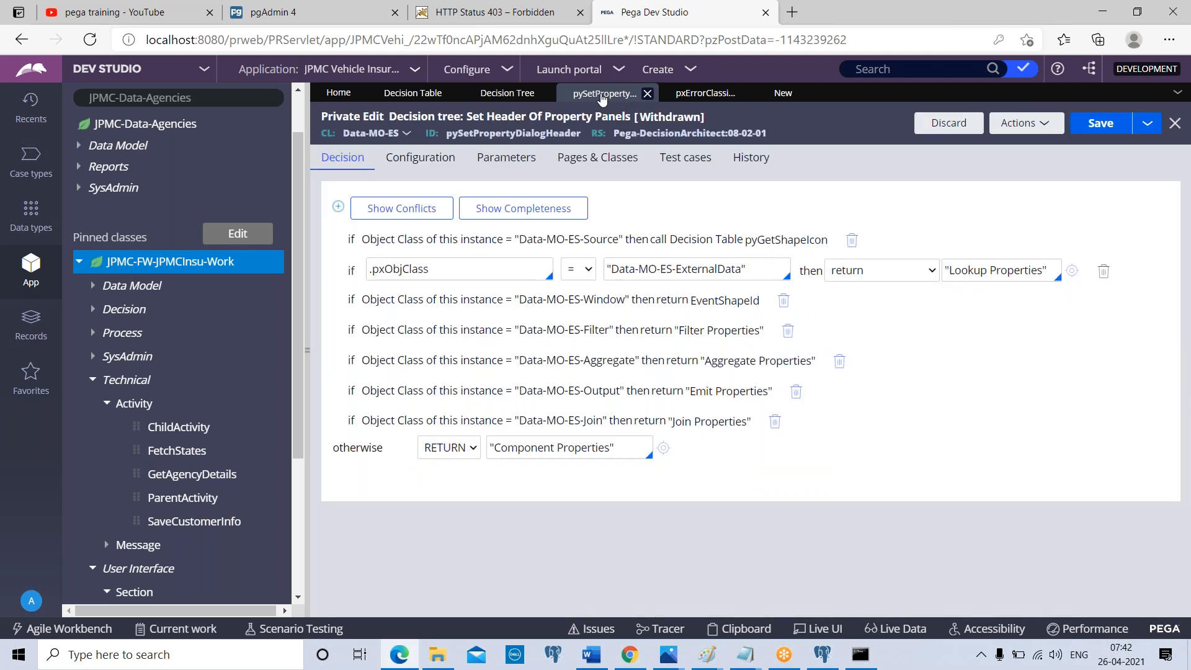
Review the pxErrorClassificationToHttpStatusCode table's conditions and inspect the property expression behind its Error classification column
click(706, 93)
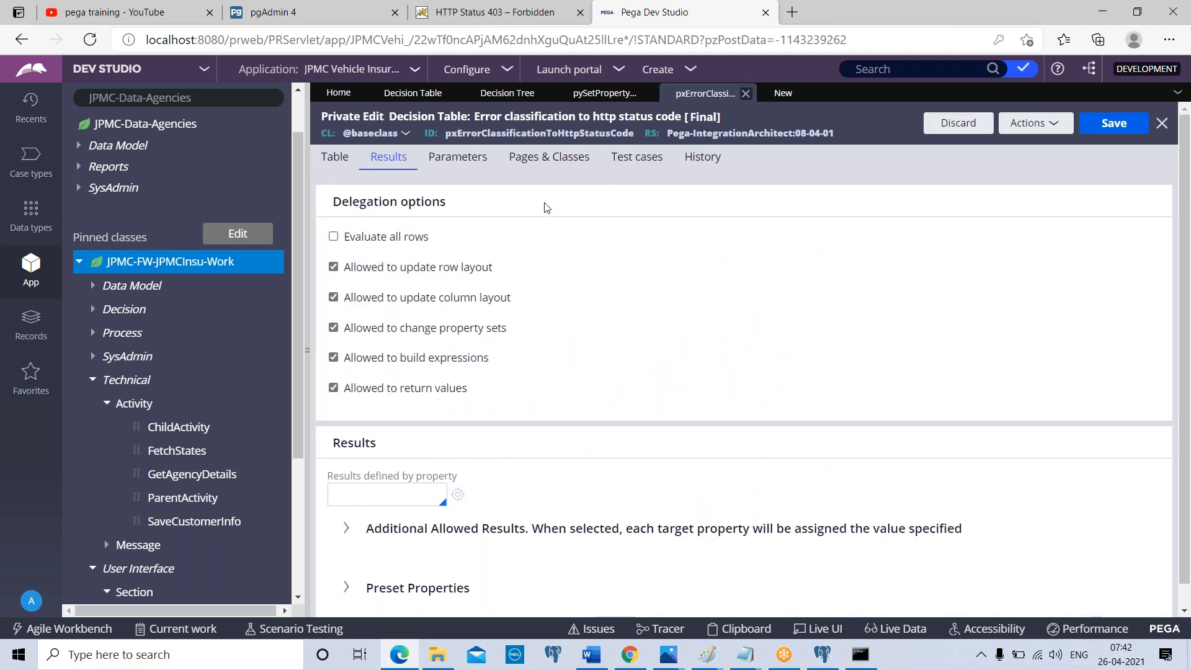
click(336, 158)
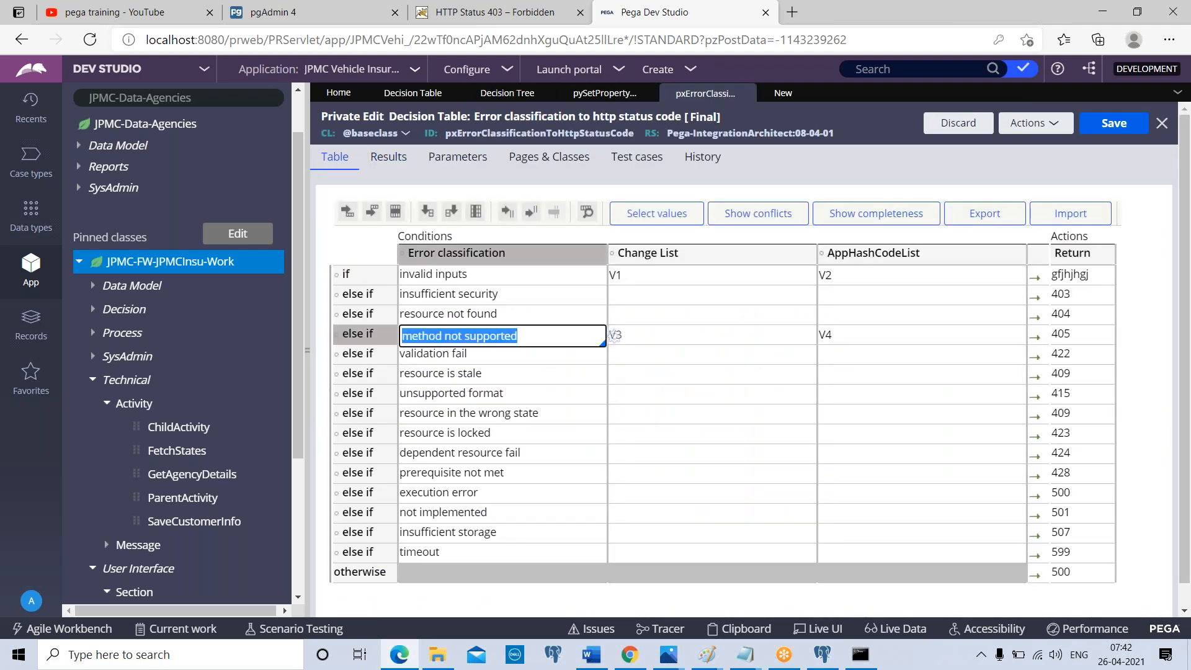
click(534, 393)
click(558, 478)
click(556, 255)
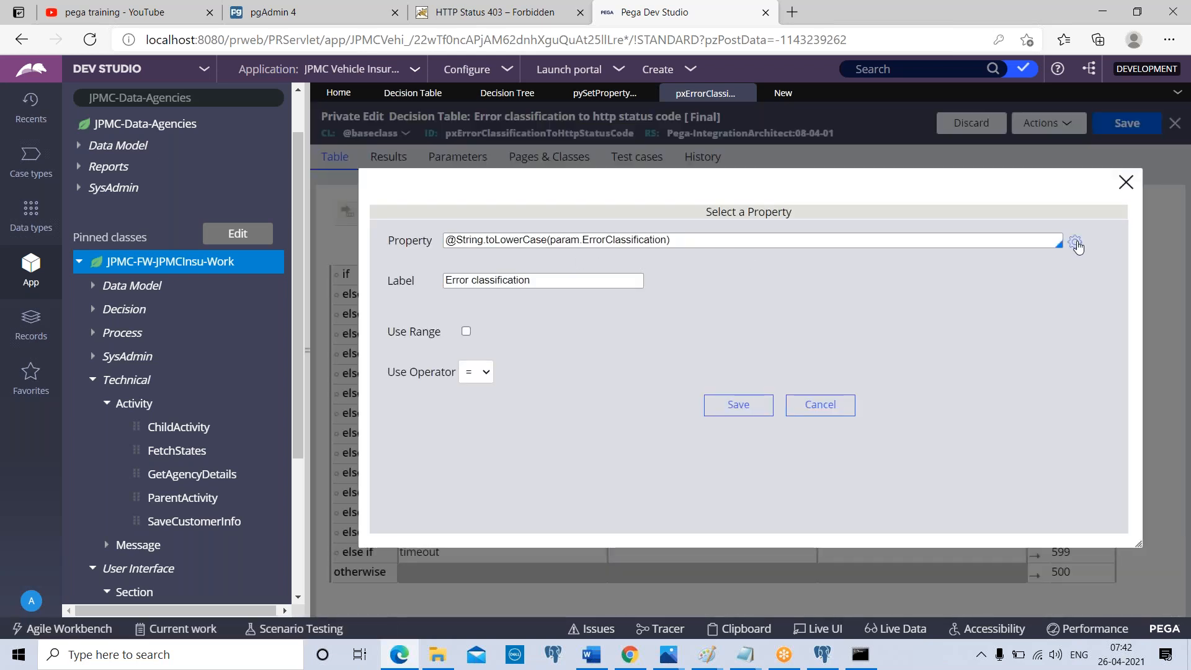
click(1126, 182)
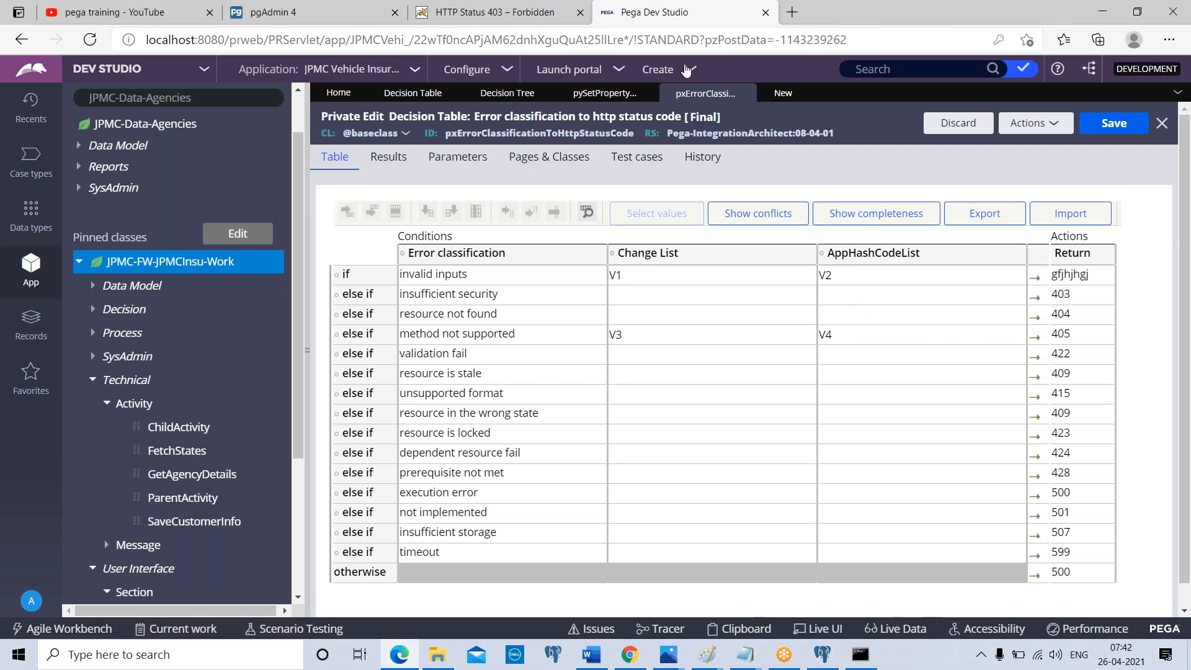
Allow changes to function lists in the pySetPropertyDialogHeader tree's configuration and add two empty rows to the allowed functions
click(613, 96)
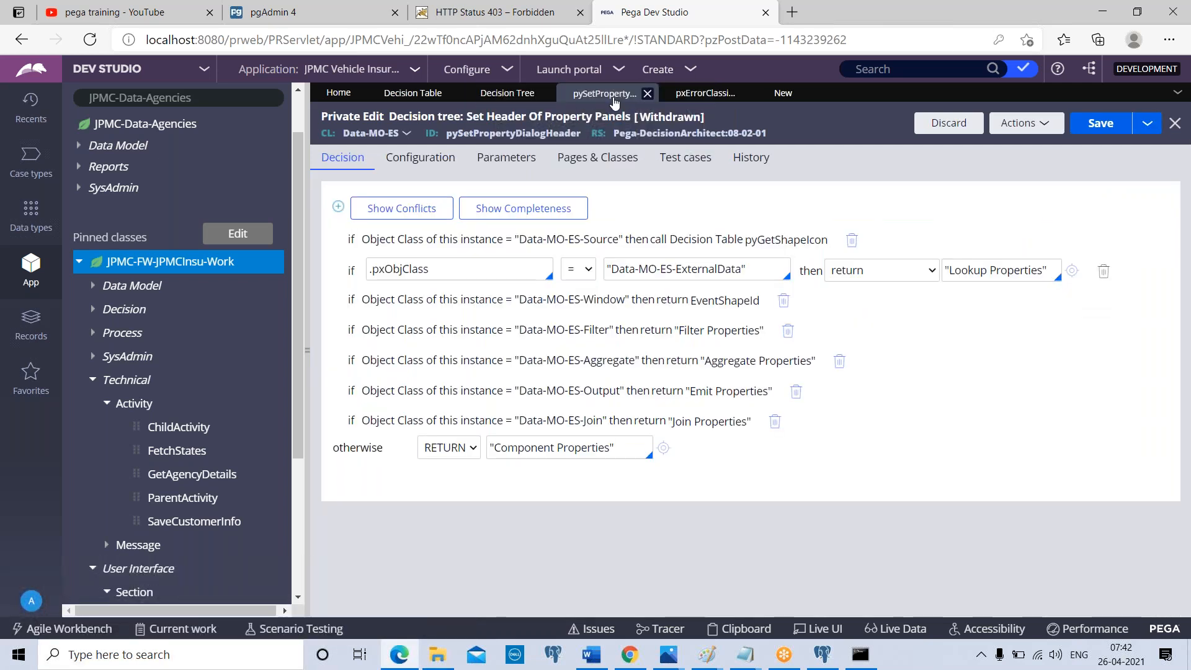
click(434, 329)
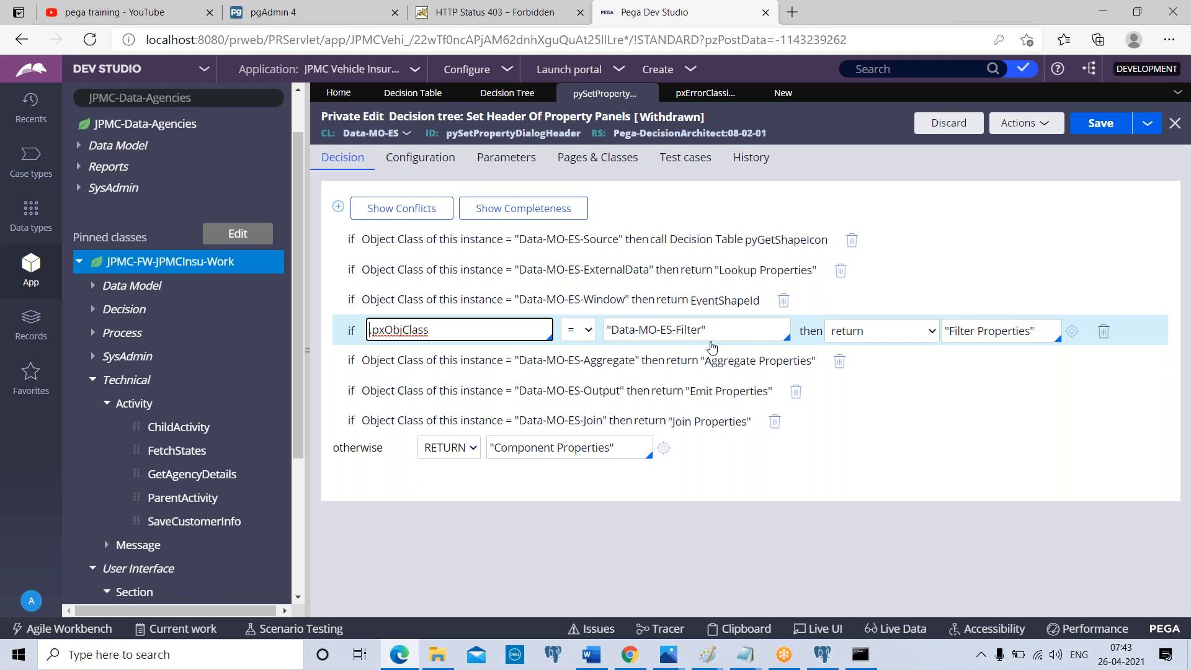
click(449, 164)
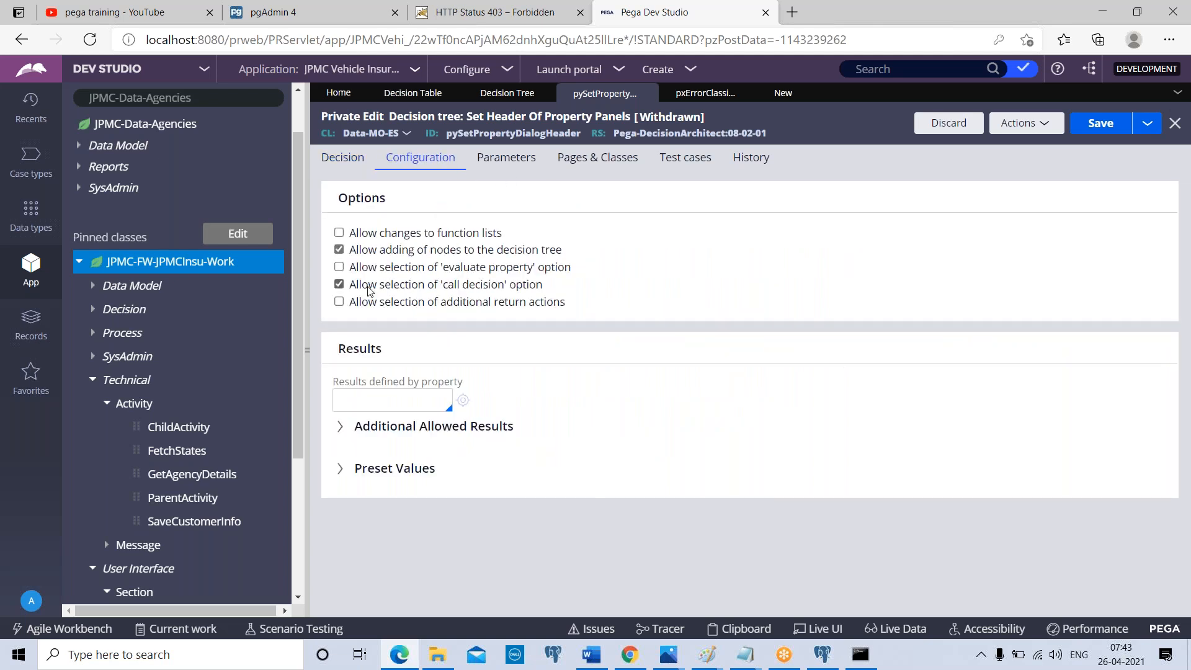
click(339, 234)
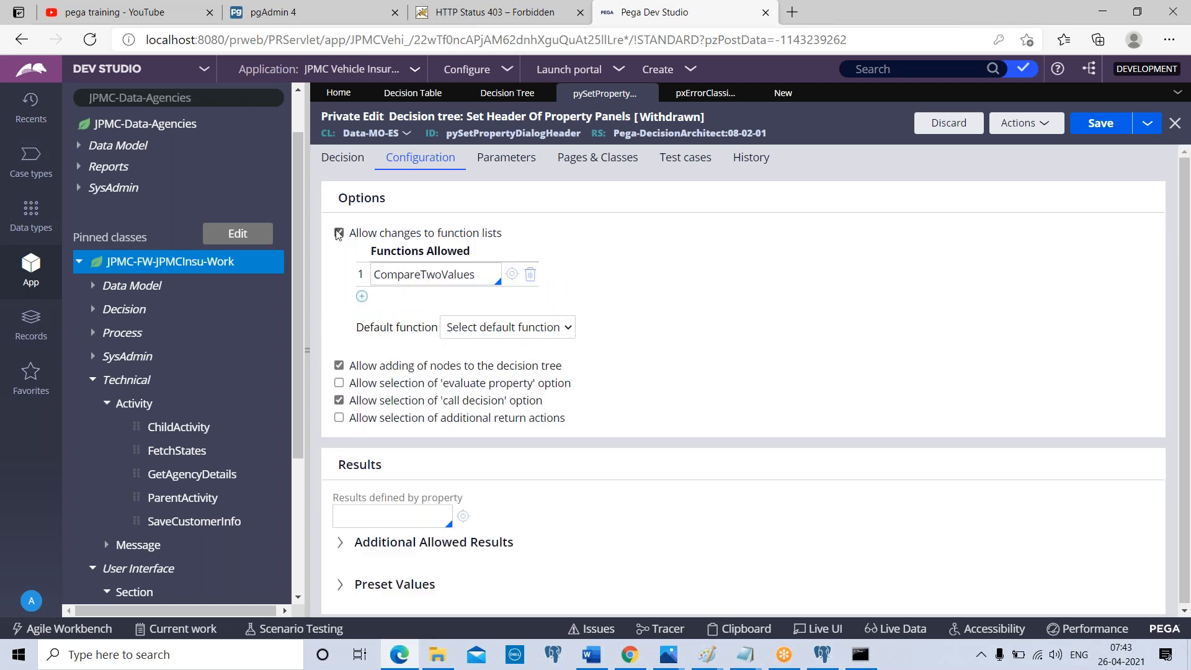
click(362, 296)
click(362, 320)
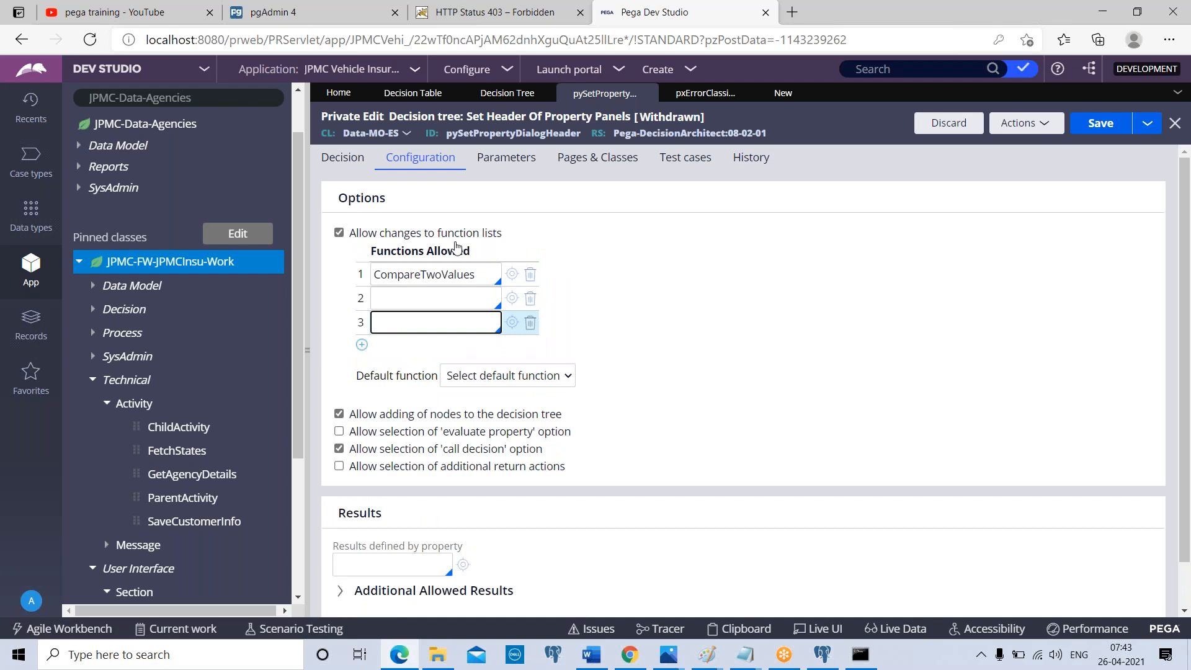
Browse the functions available for the second allowed-function row without choosing one
click(419, 297)
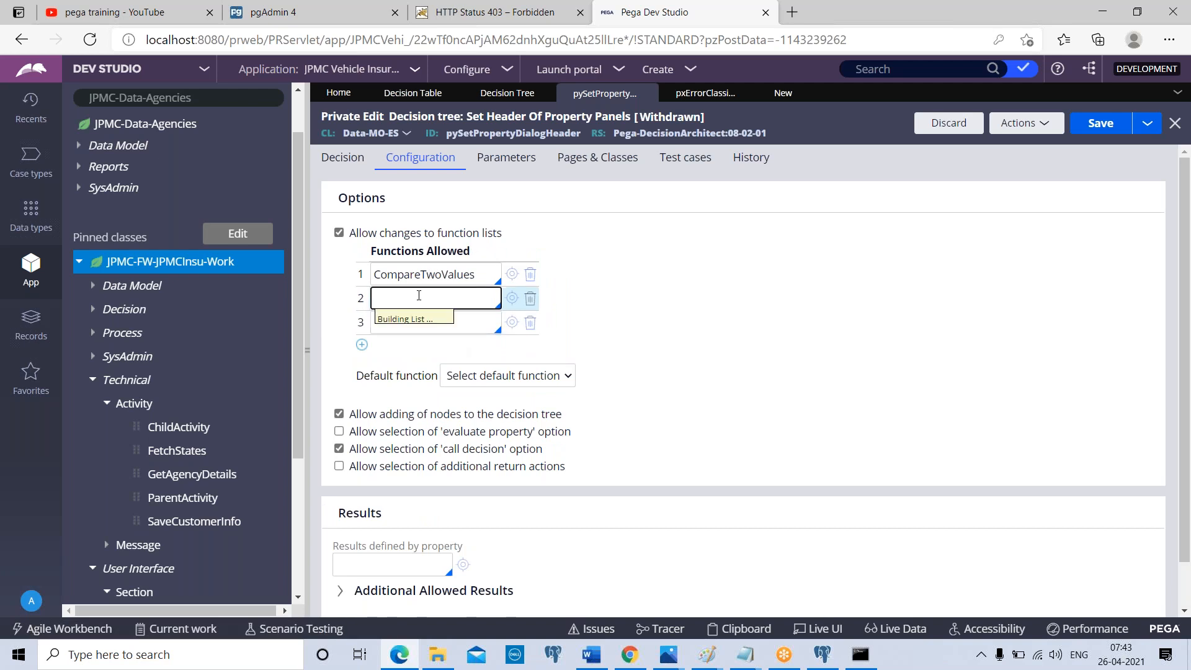
scroll(580, 453, down, 4)
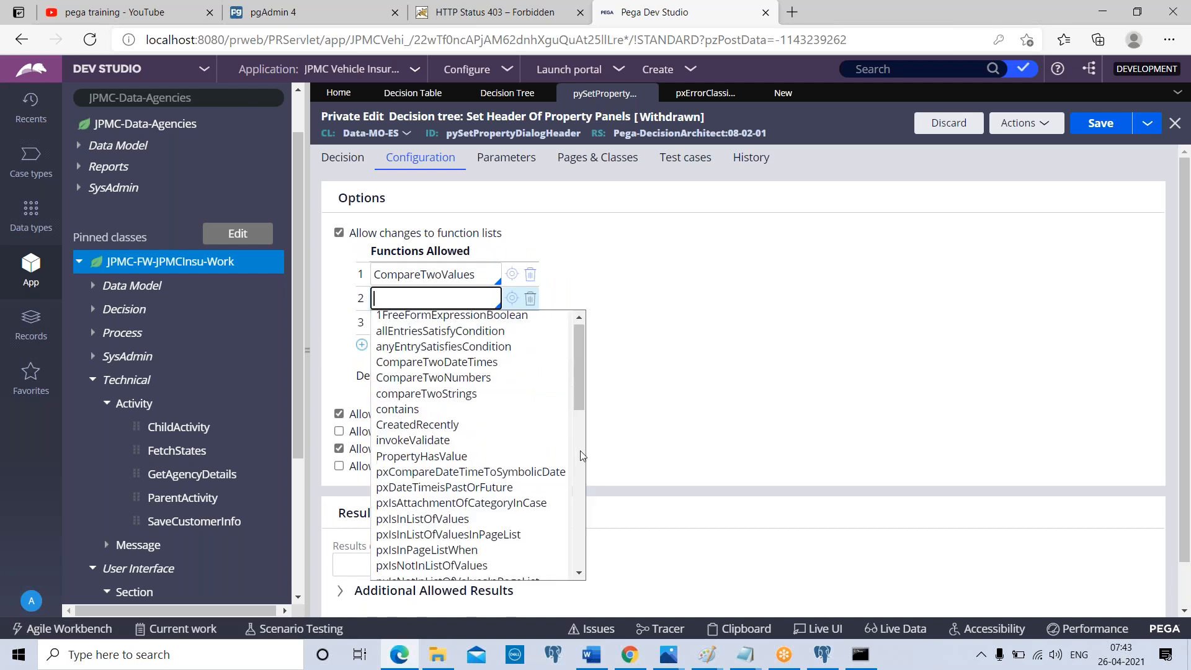
scroll(580, 456, down, 5)
click(347, 178)
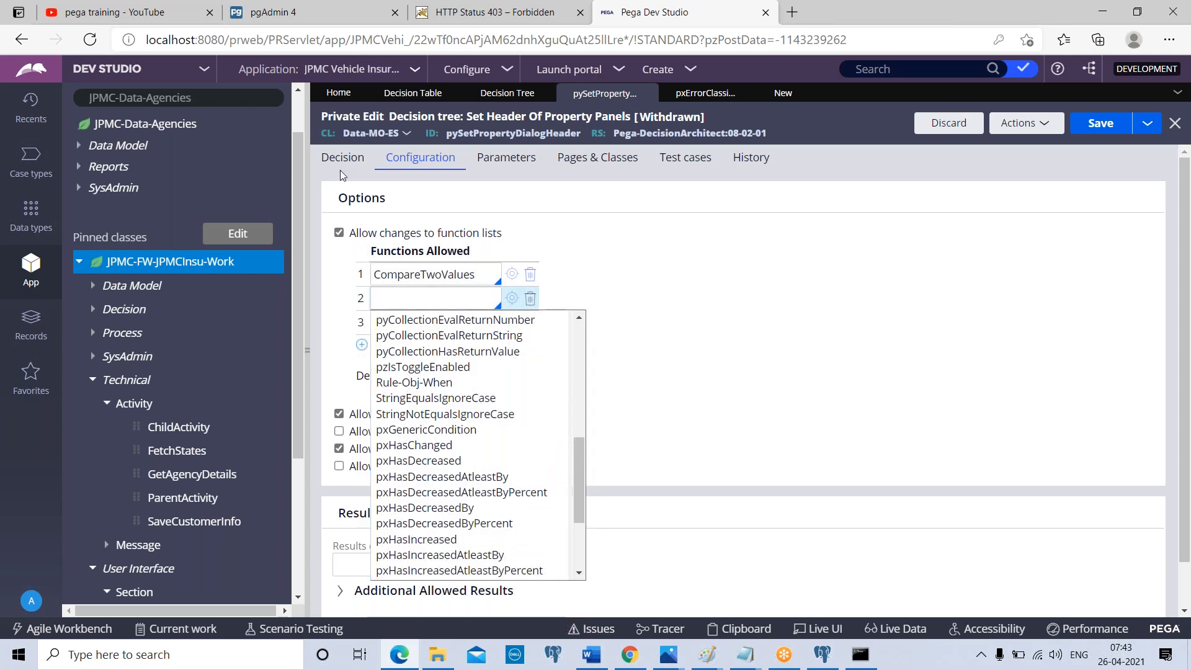
click(343, 157)
click(410, 158)
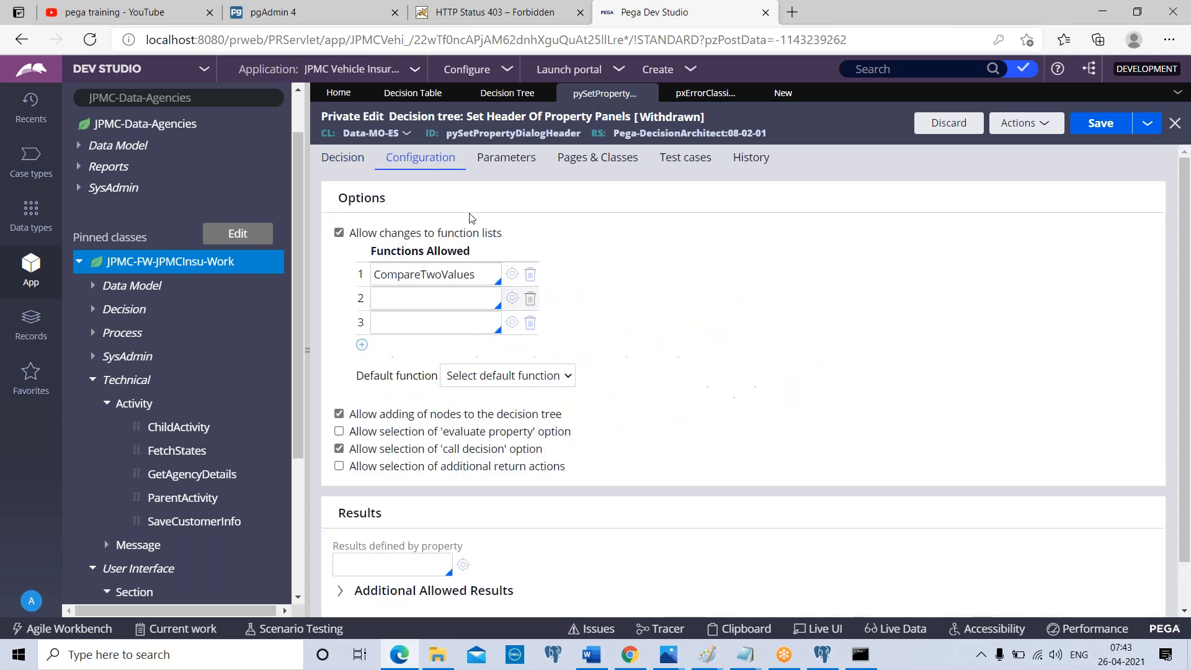
Remove CompareTwoValues and one empty row from the allowed functions and return to the tree's decision logic
click(530, 275)
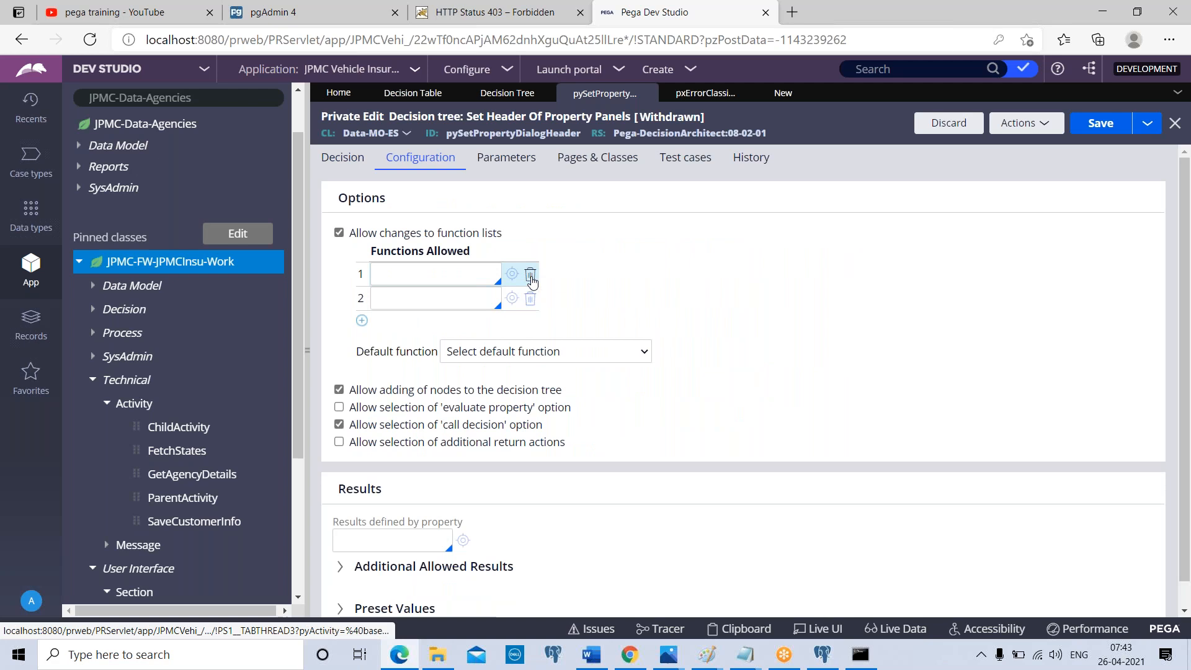
click(531, 276)
click(347, 159)
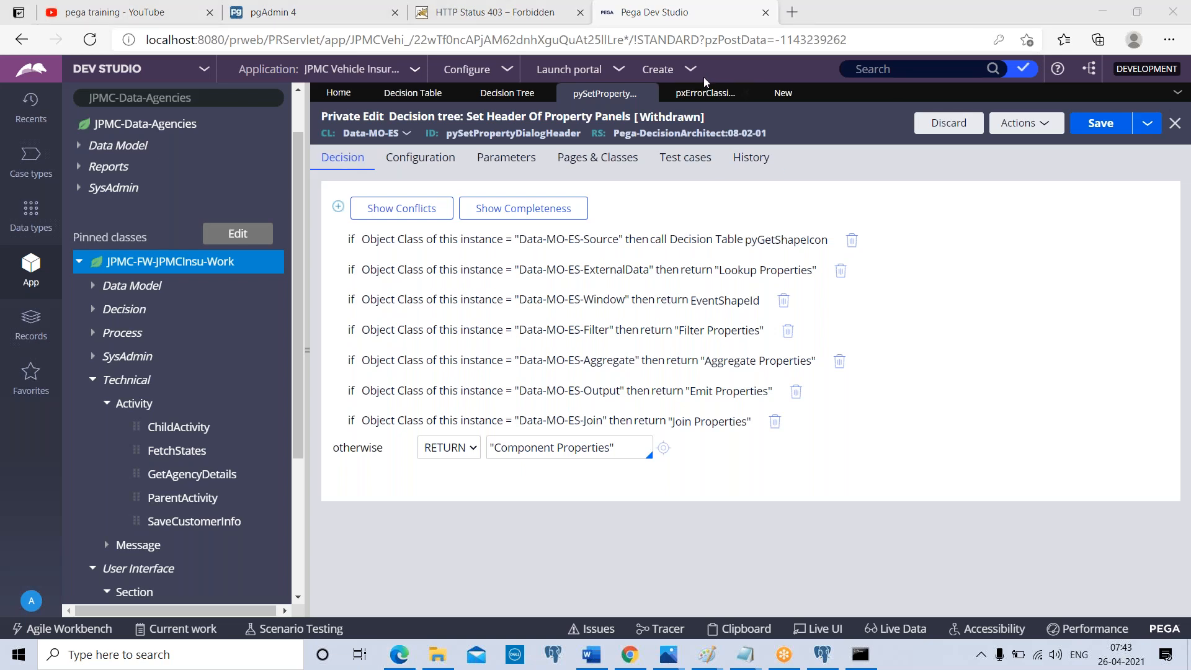
Change the property compared in the tree's "Data-MO-ES-ExternalData" condition to .pyEventShapeId
click(696, 99)
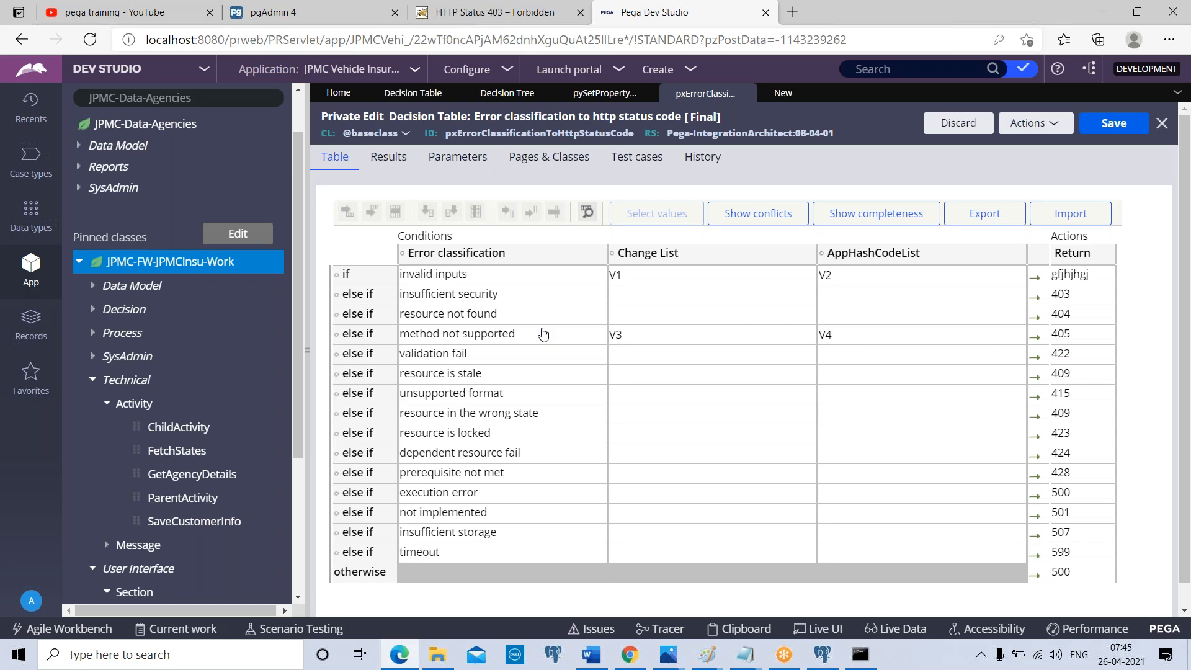
click(587, 94)
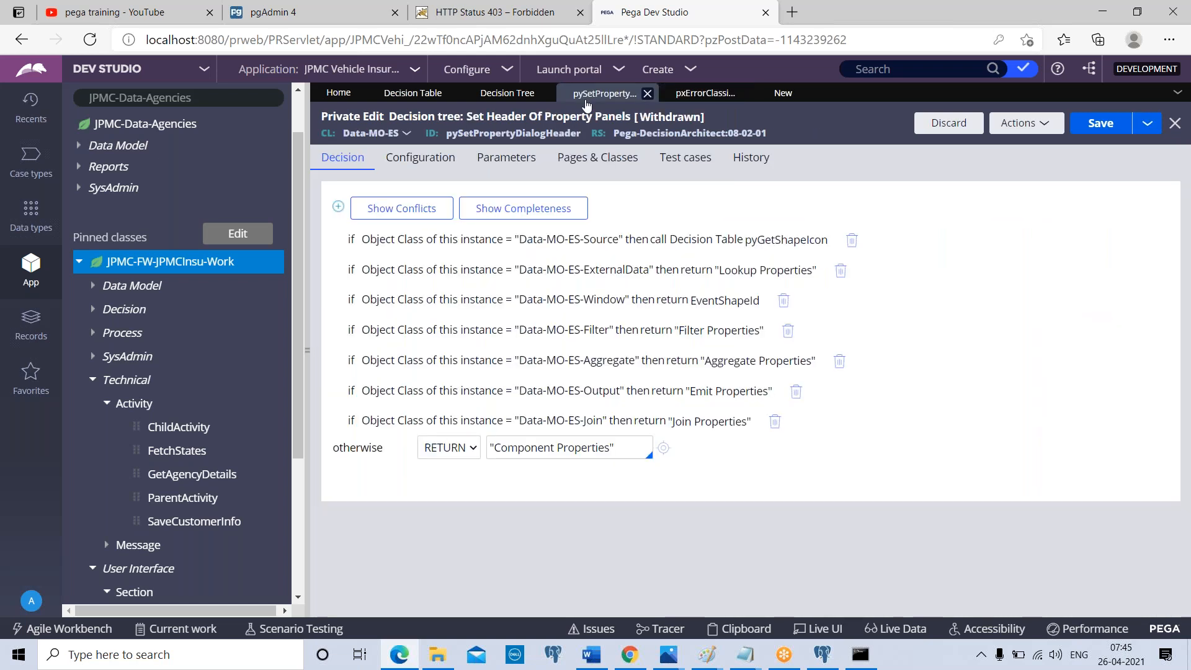
click(483, 247)
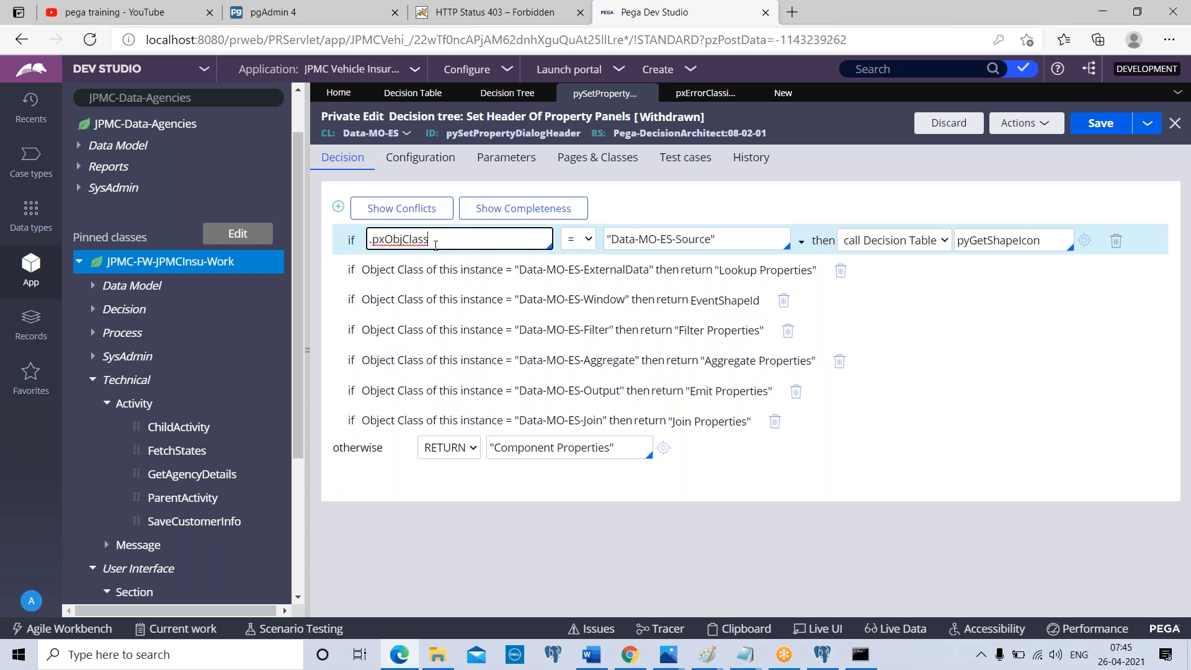
click(398, 274)
click(445, 270)
key(ctrl+a)
key(BackSpace)
text(.)
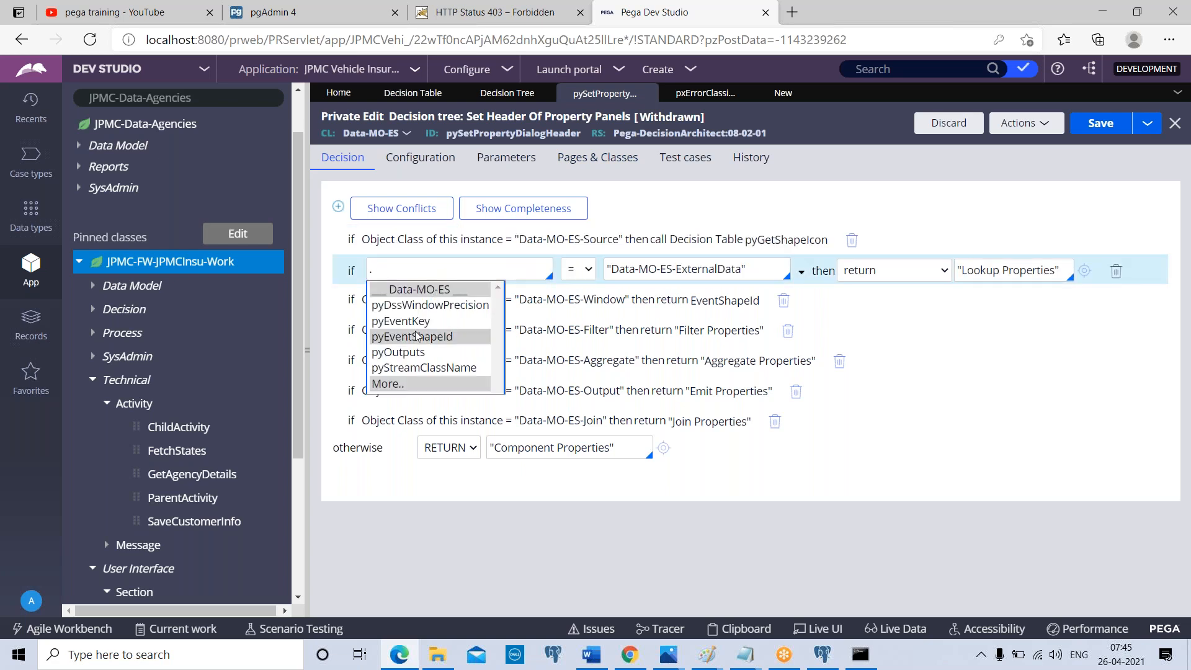
click(417, 336)
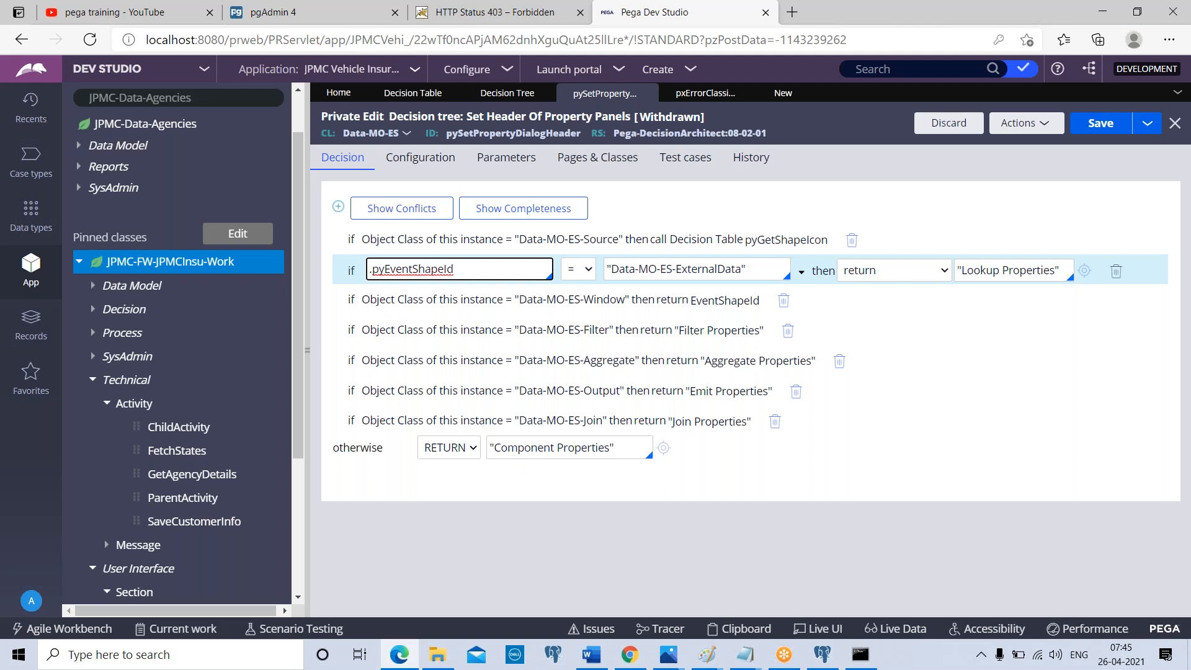
Make the "Data-MO-ES-ExternalData" condition continue into a nested condition that compares the pyOutputs property
click(909, 273)
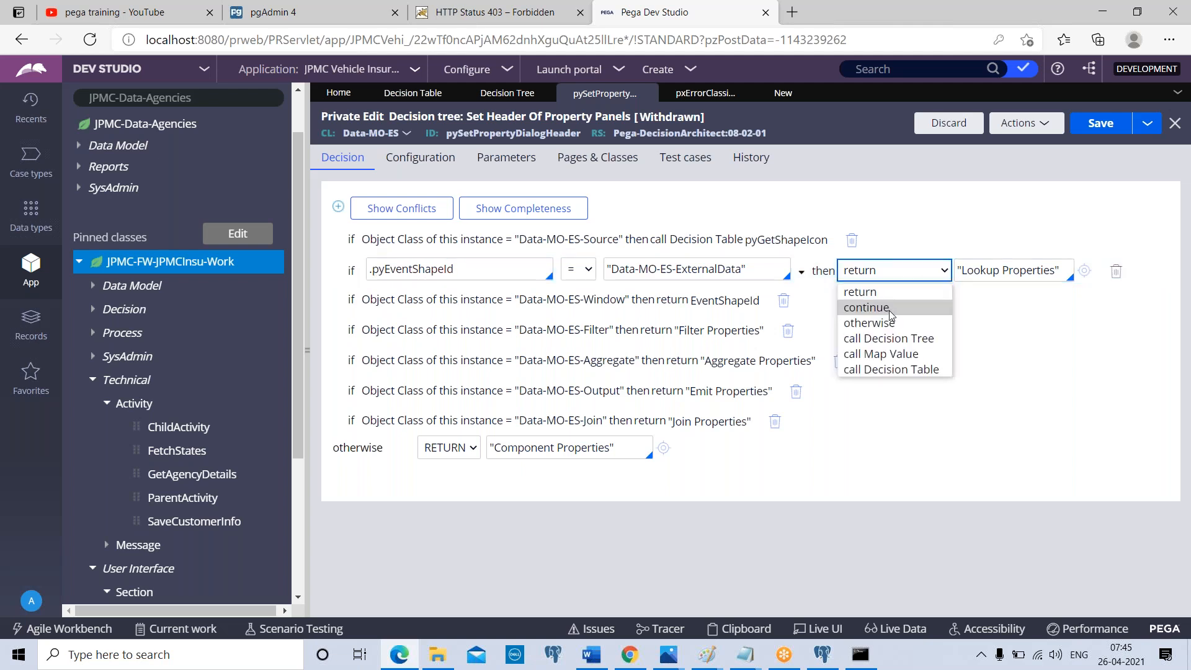
click(890, 309)
text(.)
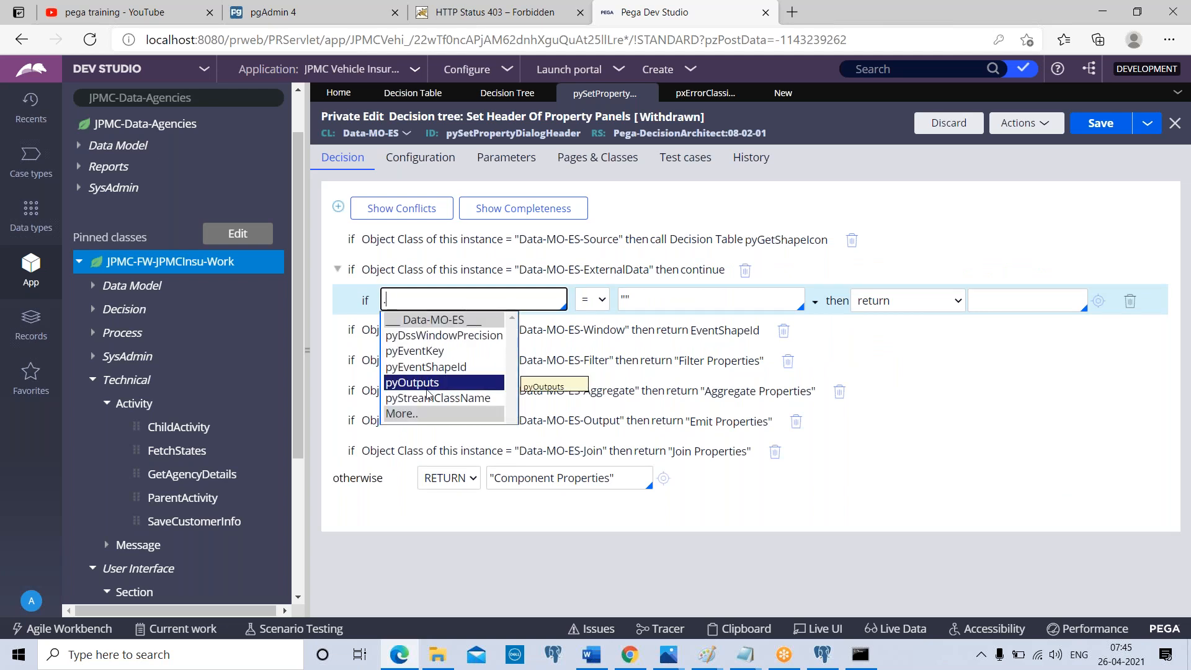
click(427, 388)
Set the "Data-MO-ES-Window" condition to compare .pyStreamClassName and change its action to continue
click(443, 332)
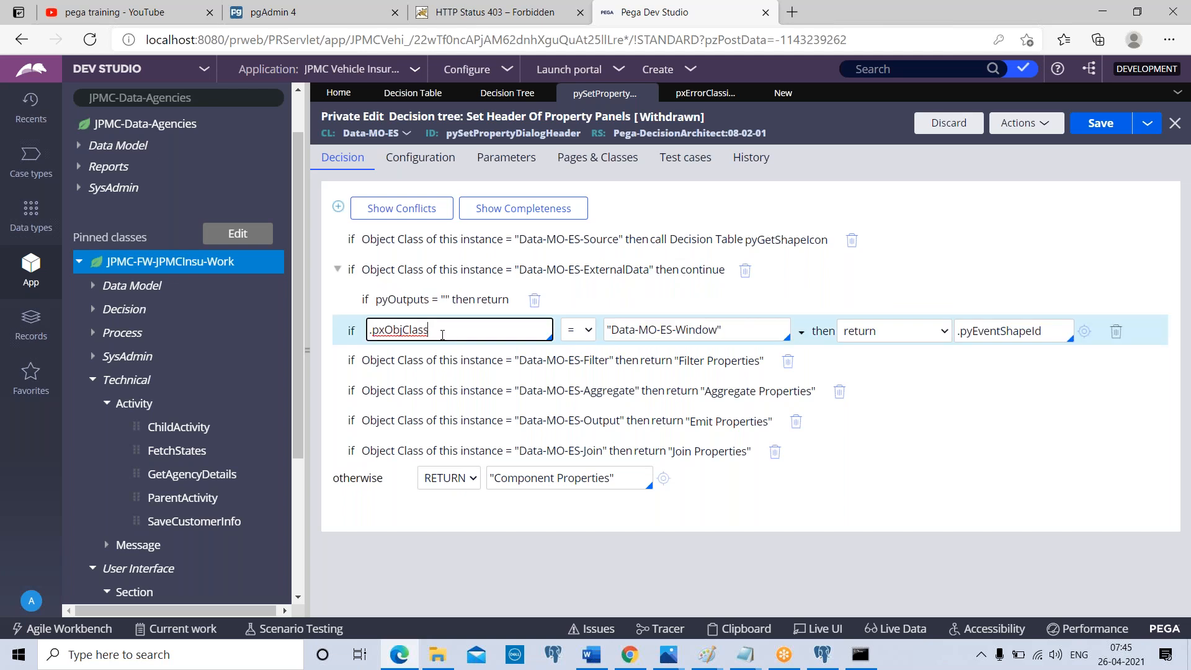
key(ctrl+a)
text(.)
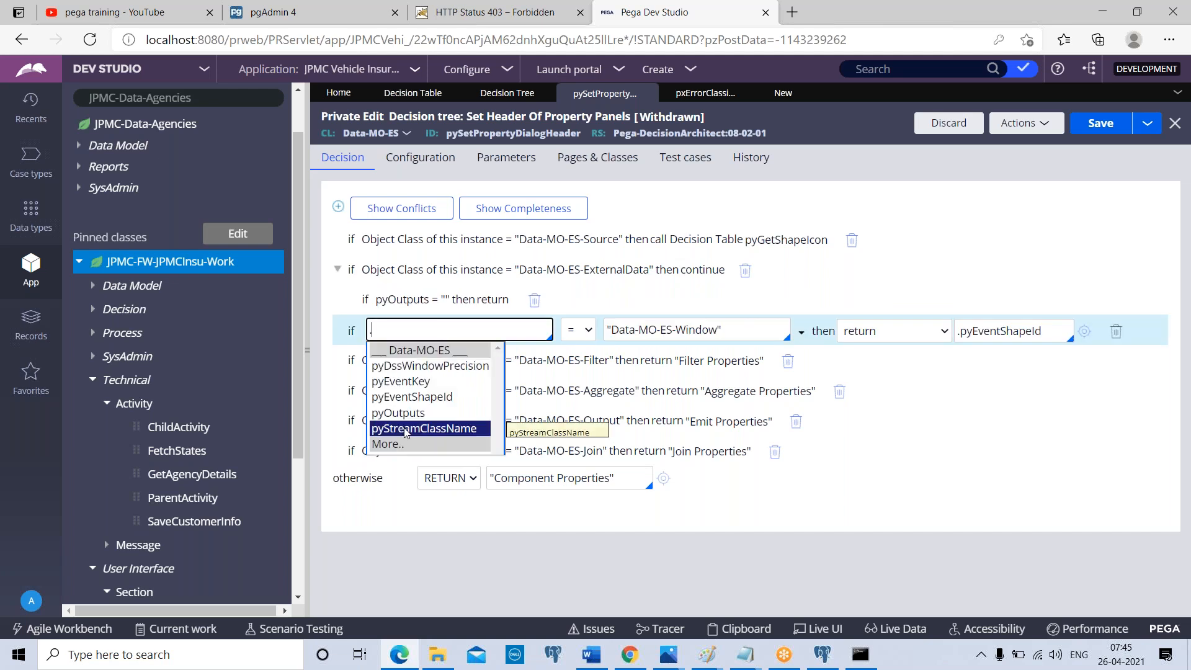
click(406, 432)
click(893, 331)
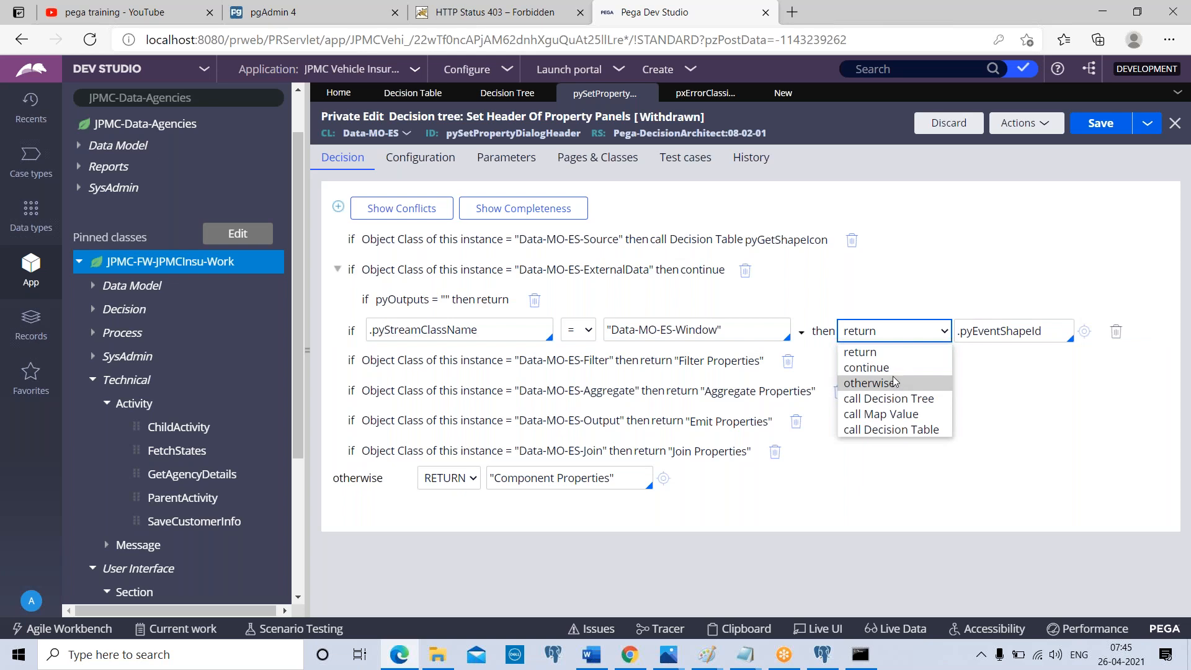
click(894, 369)
Set the nested condition under "Data-MO-ES-Window" to compare the .pyDssWindowPrecision property
click(431, 361)
click(431, 361)
key(ctrl+a)
text(.)
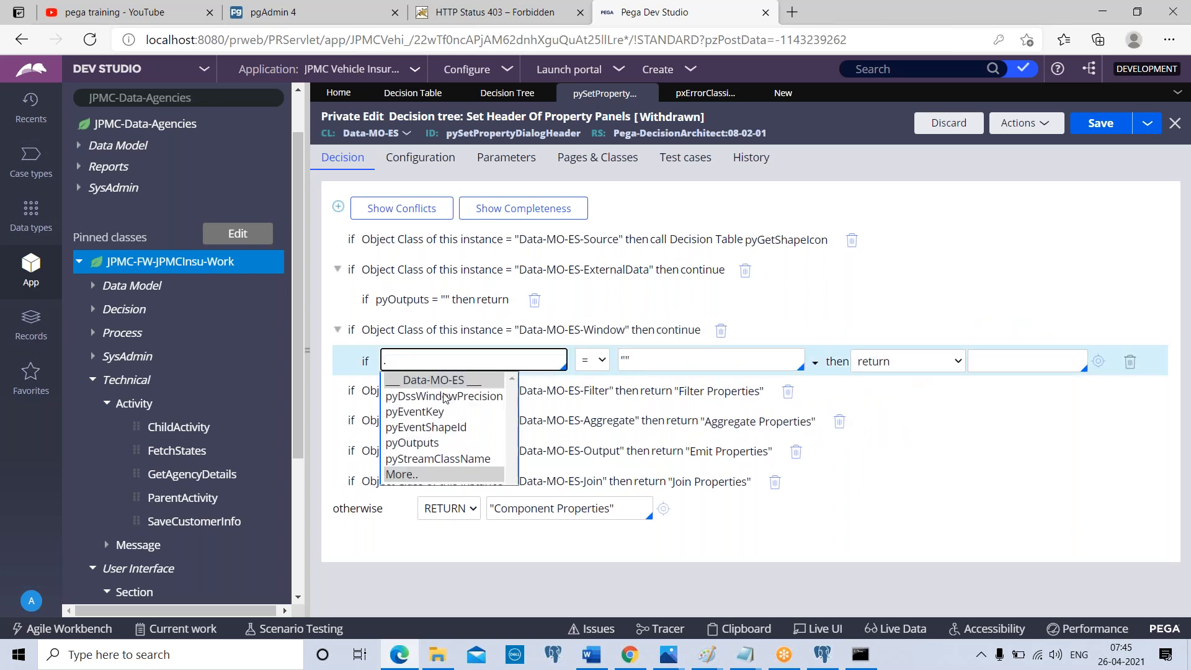
click(447, 396)
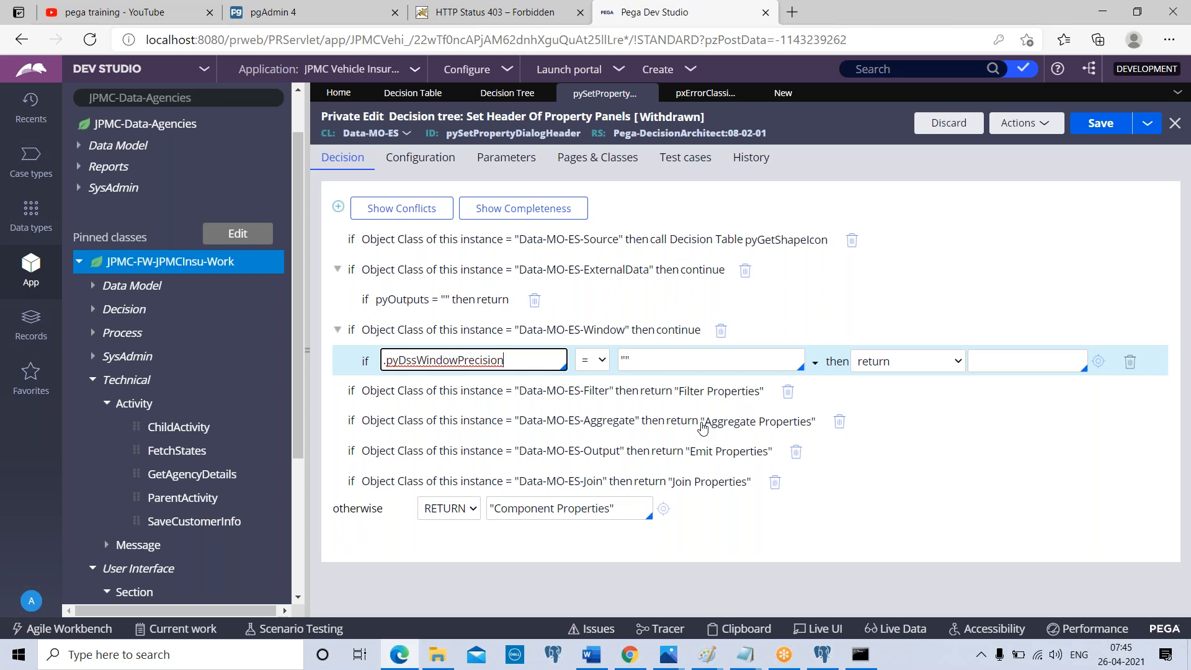
click(796, 14)
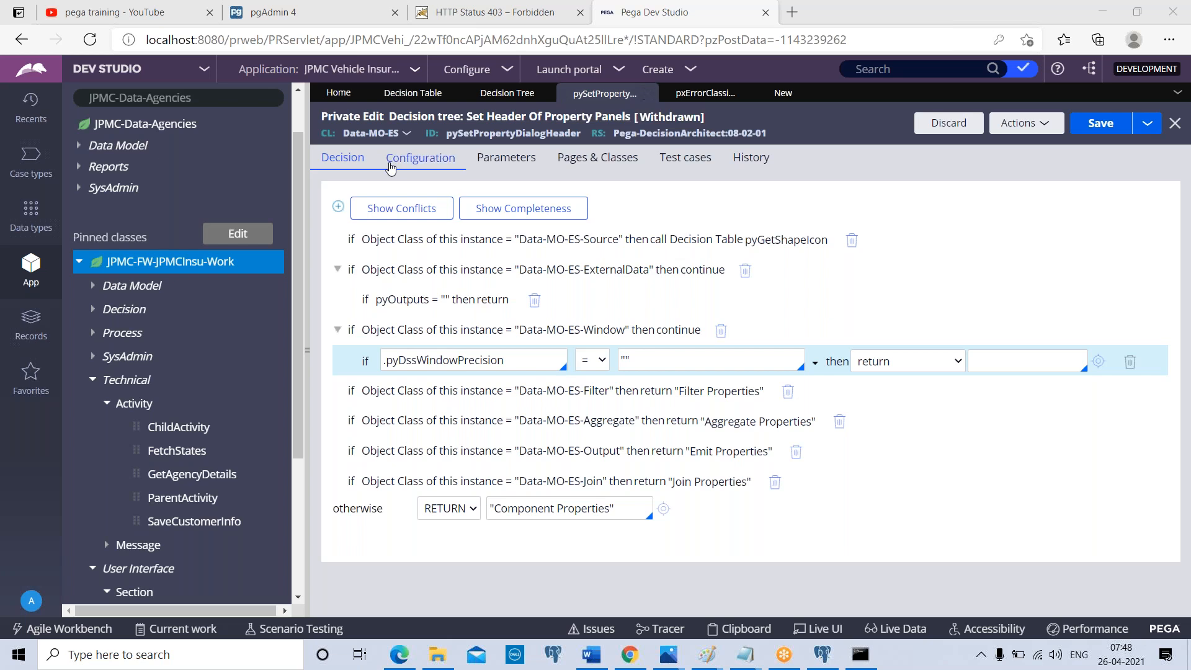
Insert two blank condition columns before the Return column in the "Error classification to http status code" decision table
click(706, 93)
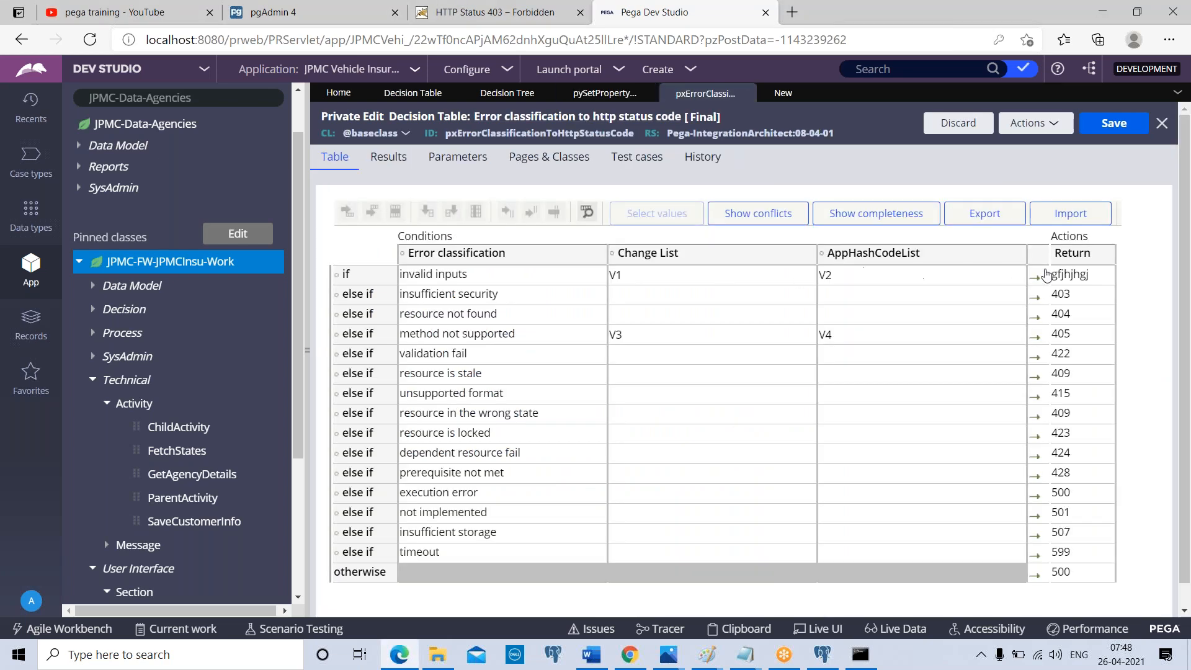
click(1074, 298)
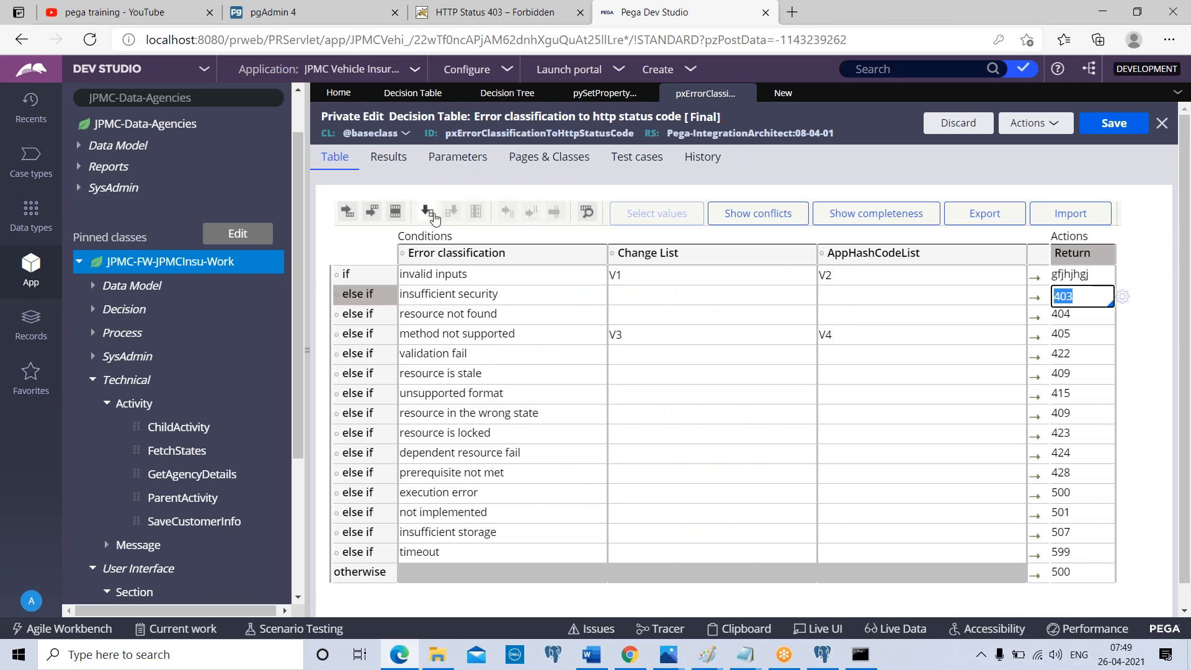
click(434, 217)
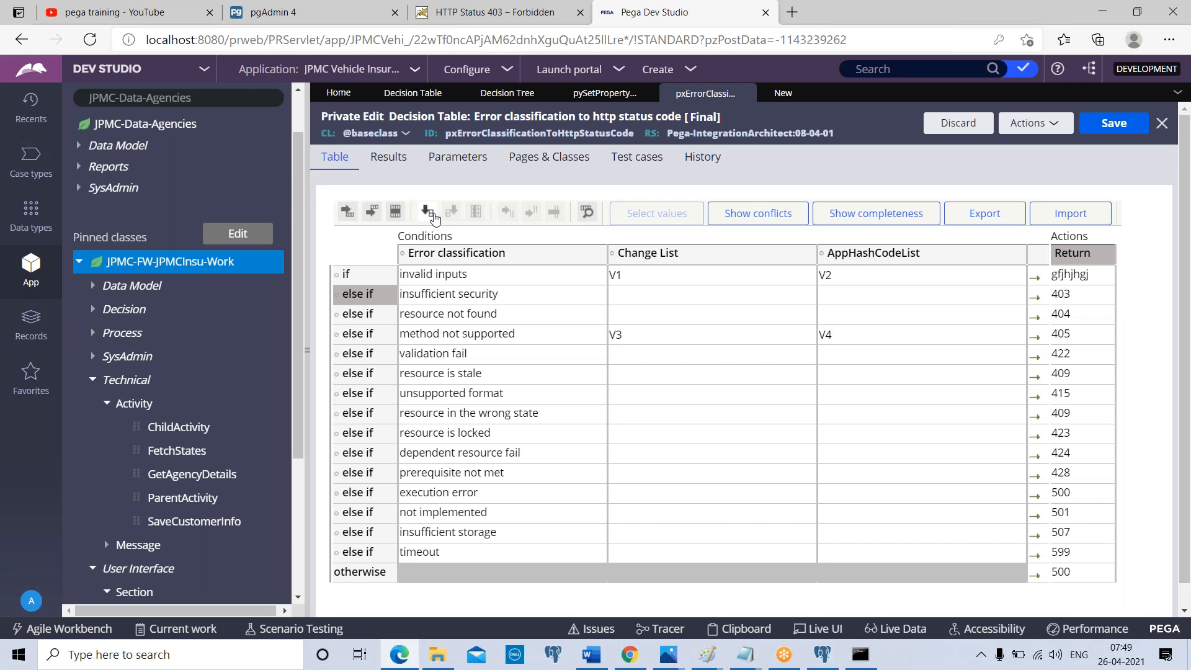
click(309, 352)
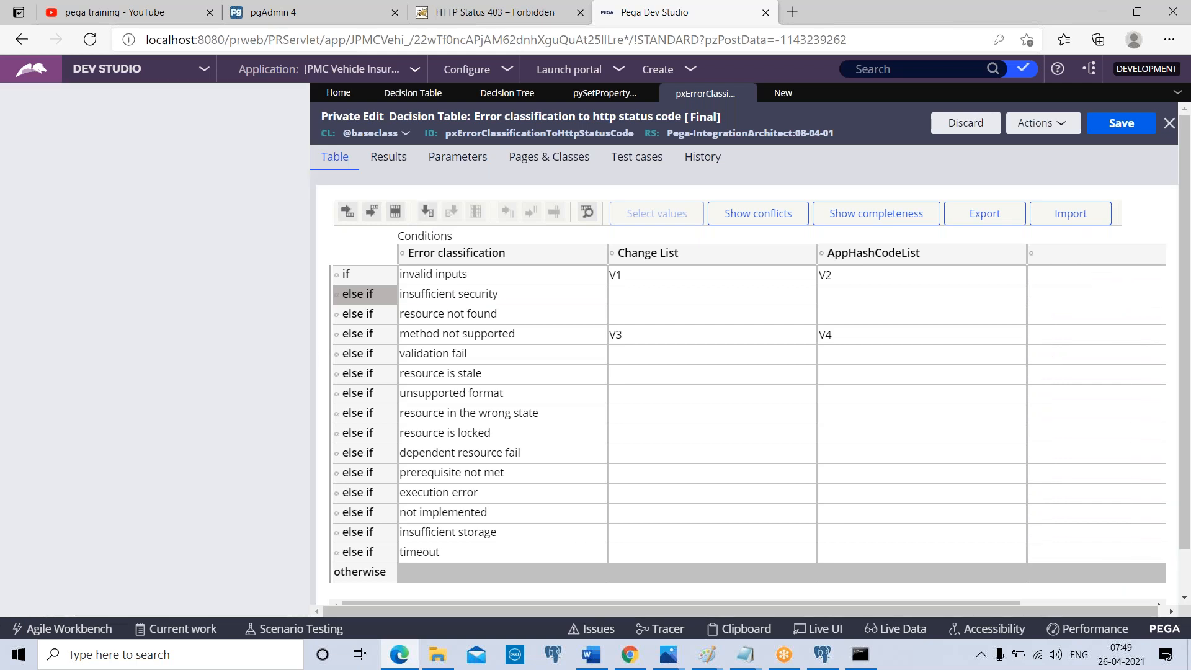
click(979, 298)
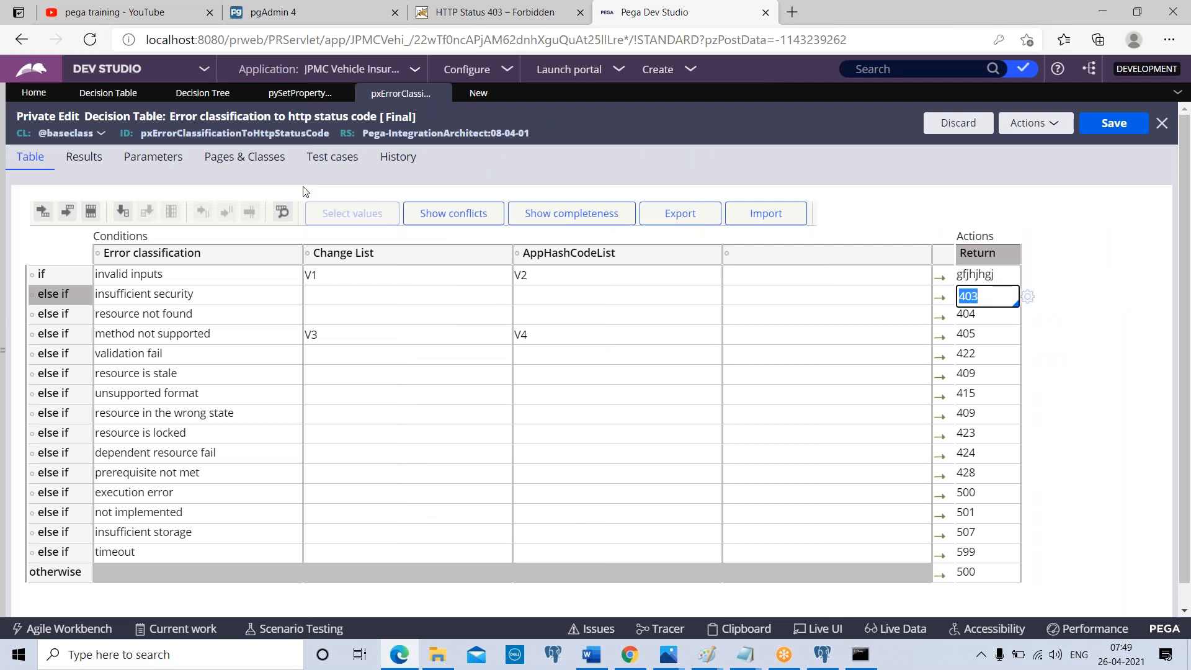
click(123, 212)
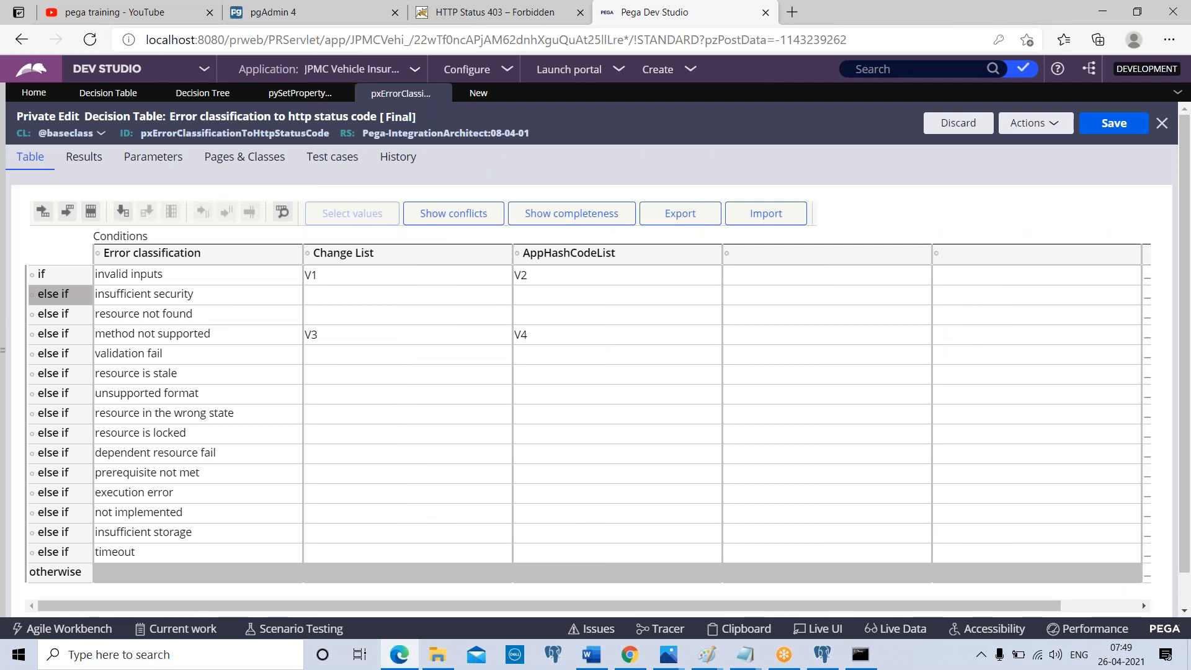
click(1086, 605)
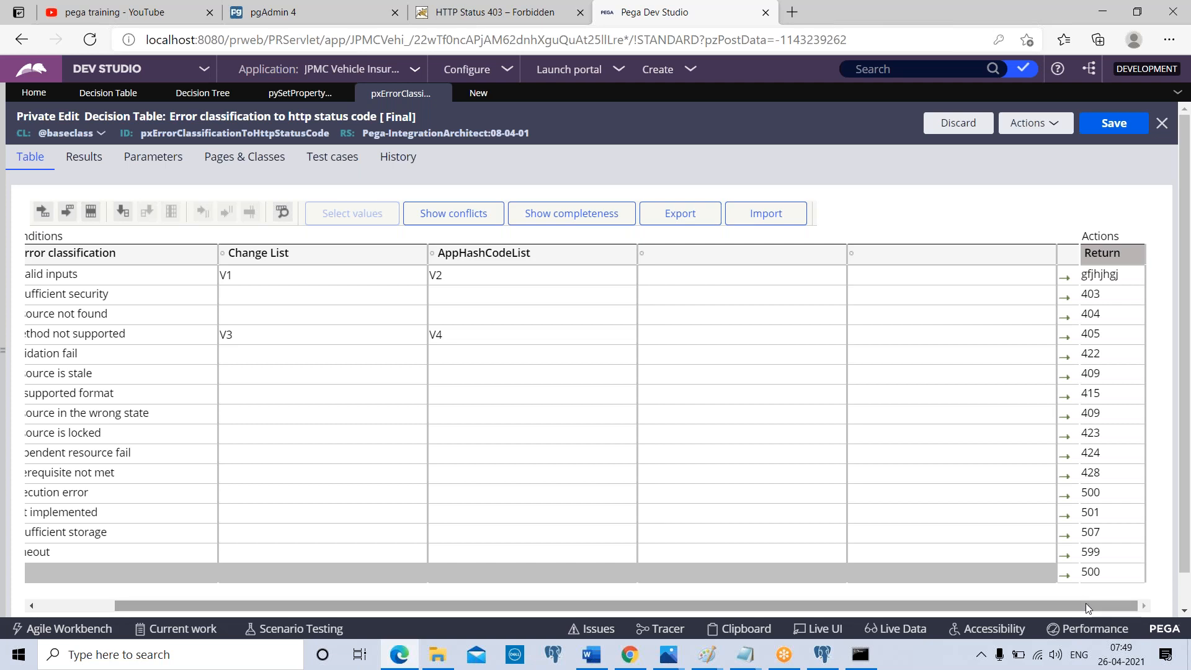
Enable "Evaluate all rows" for the decision table and return to its conditions and actions grid
click(89, 163)
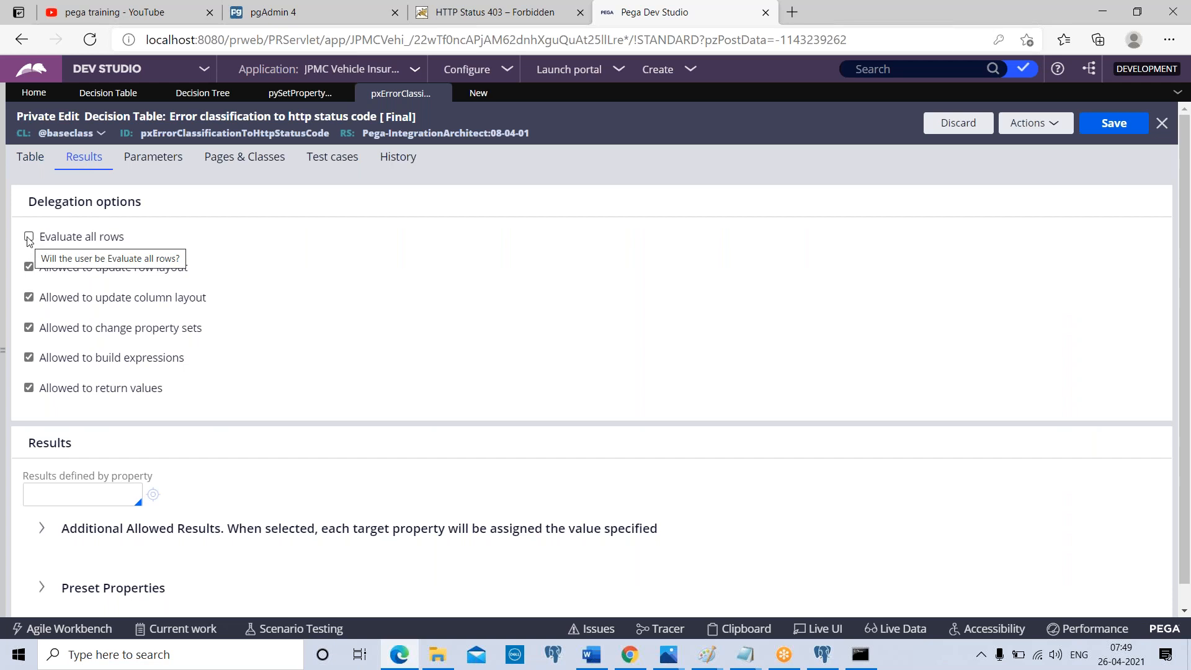
click(28, 237)
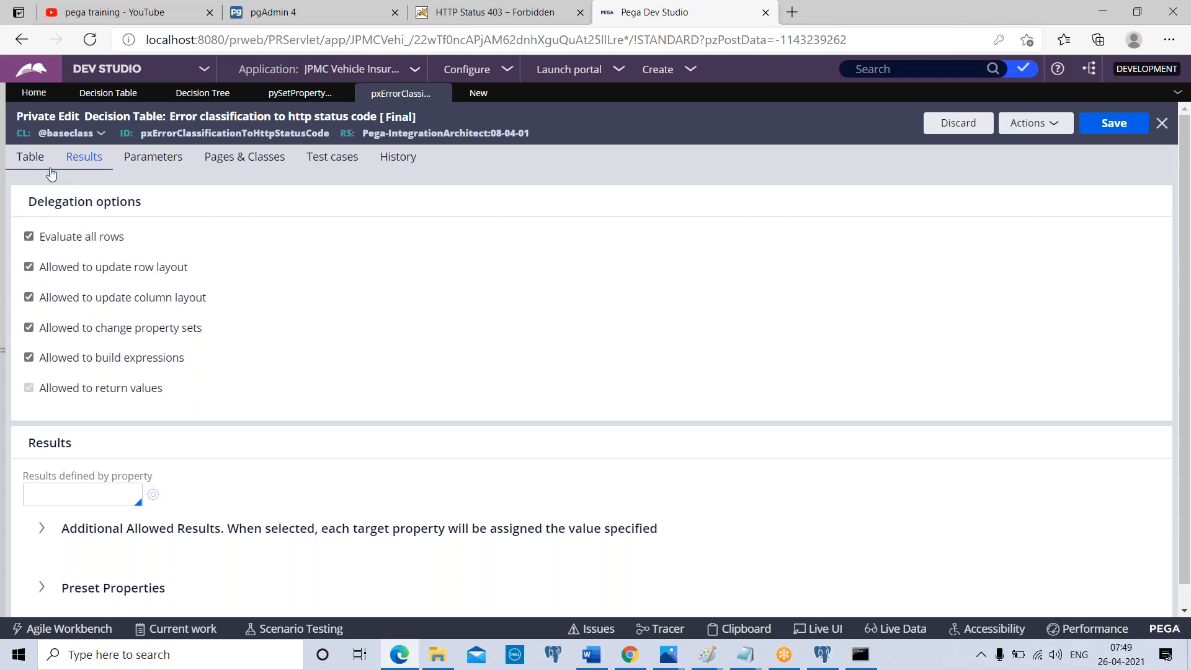
click(32, 165)
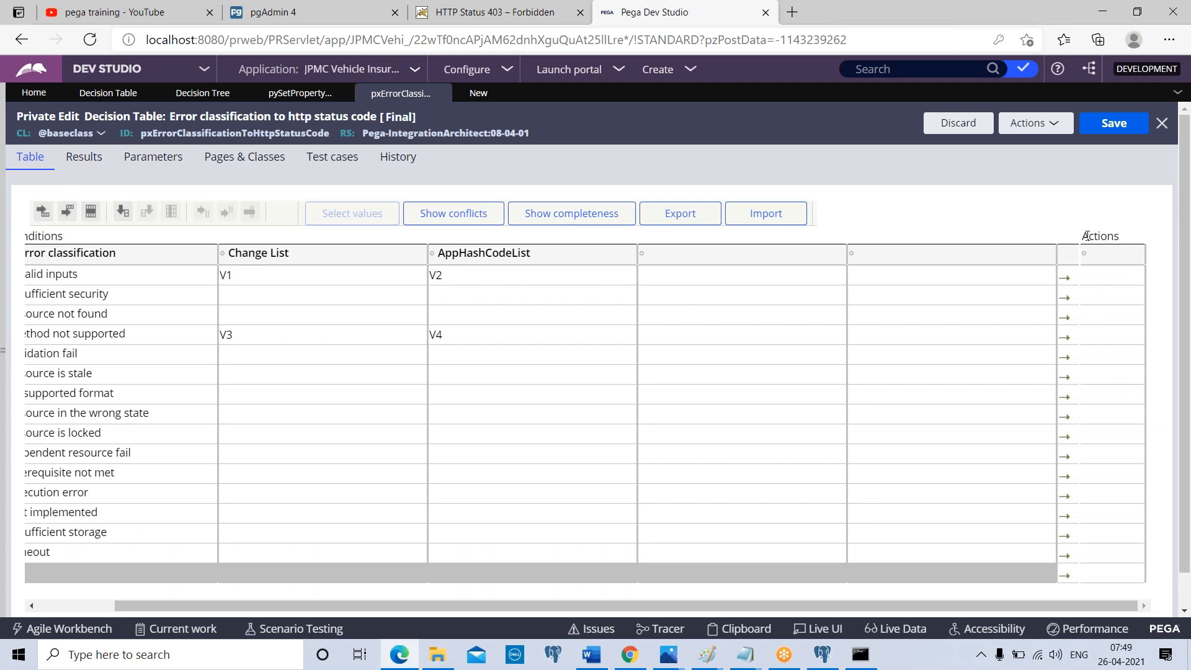
drag(1081, 237, 1142, 238)
Delete one blank condition column and the AppHashCodeList column from the decision table
click(745, 282)
click(166, 213)
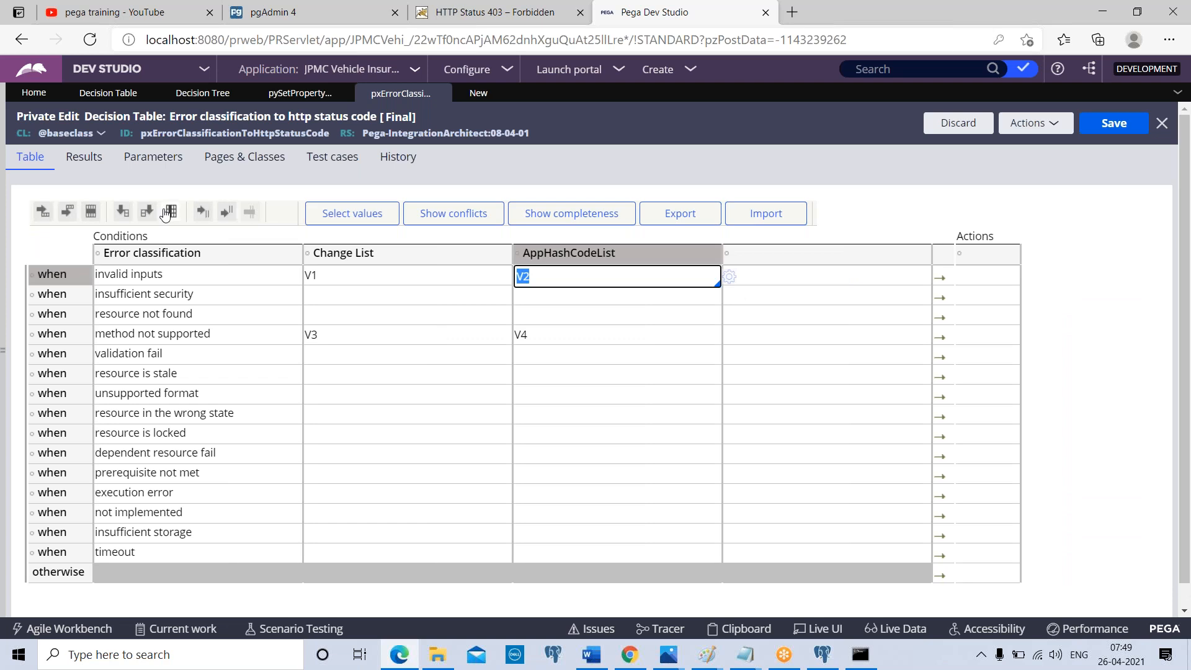
click(170, 213)
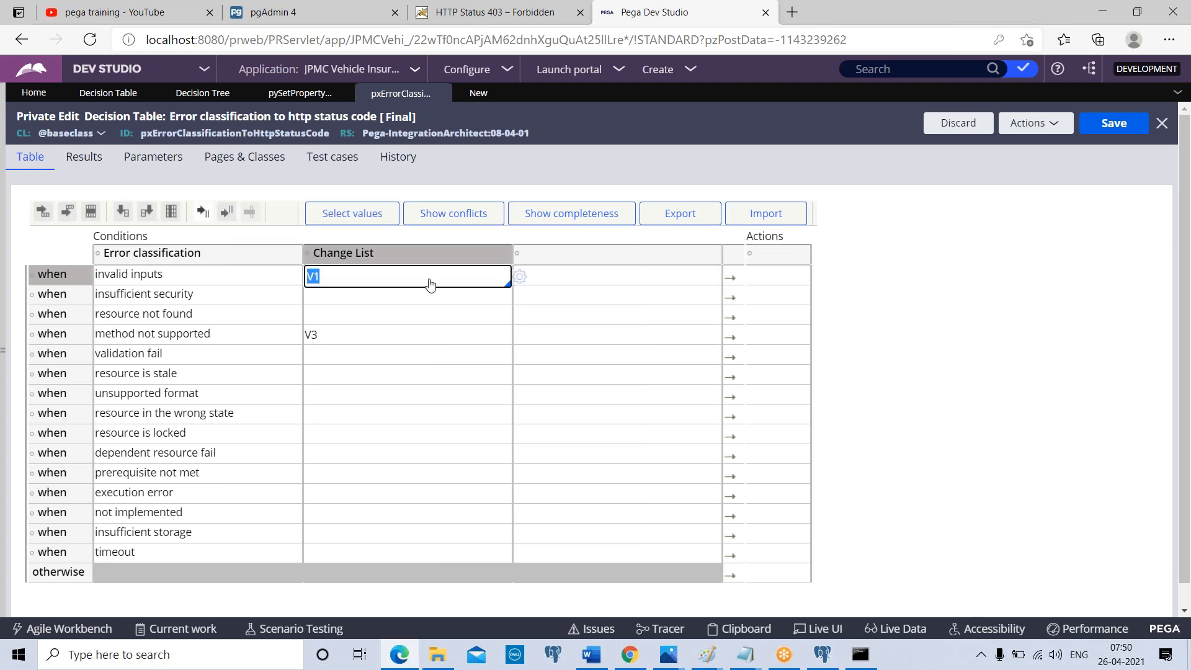
Insert three additional action columns after the existing one in the decision table
click(771, 276)
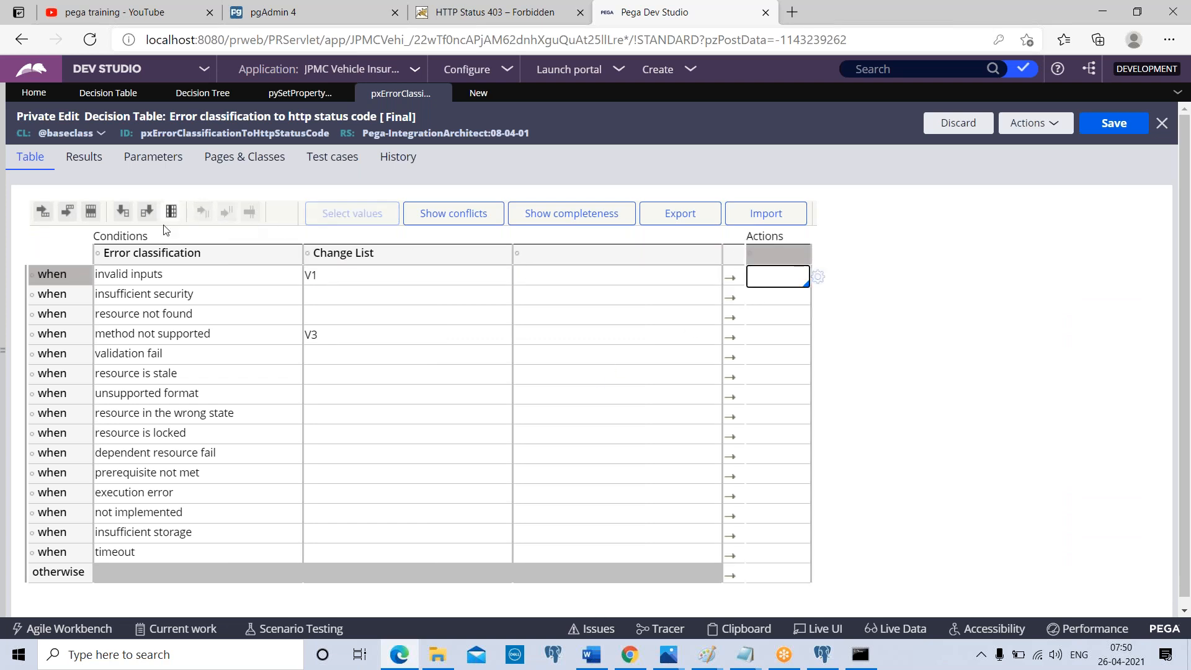
click(146, 213)
click(146, 212)
click(145, 215)
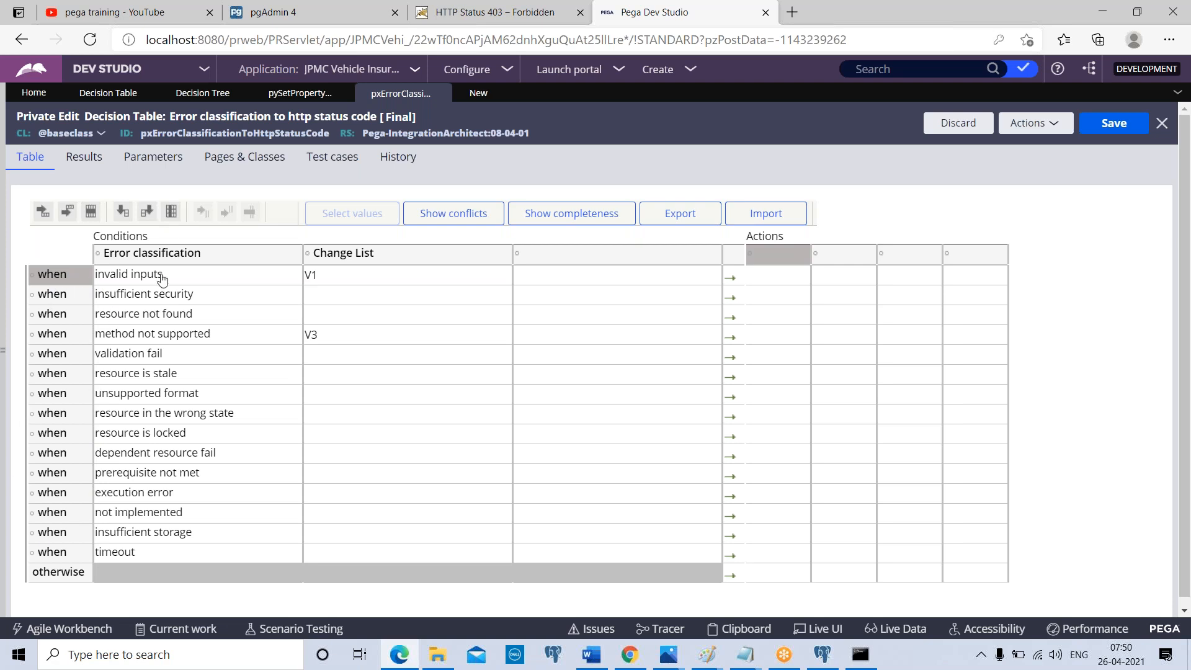
Enter r1 as the first action for the "invalid inputs" row and set that action column's property to .pROP1
click(778, 277)
text(r1)
click(752, 251)
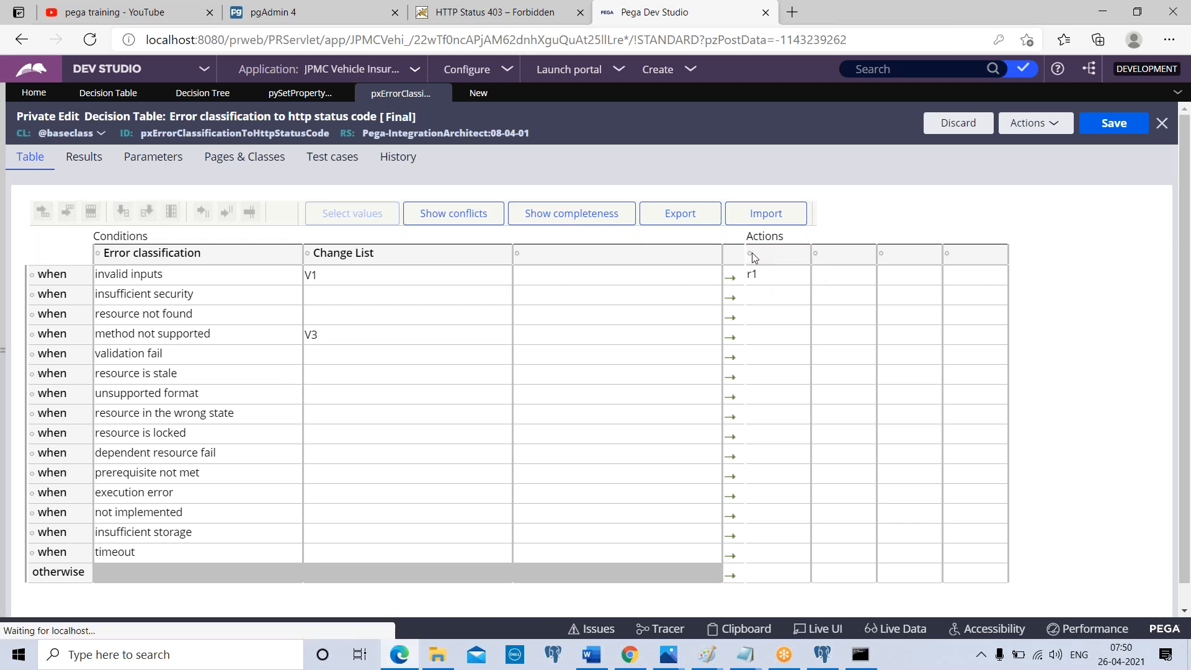
click(371, 262)
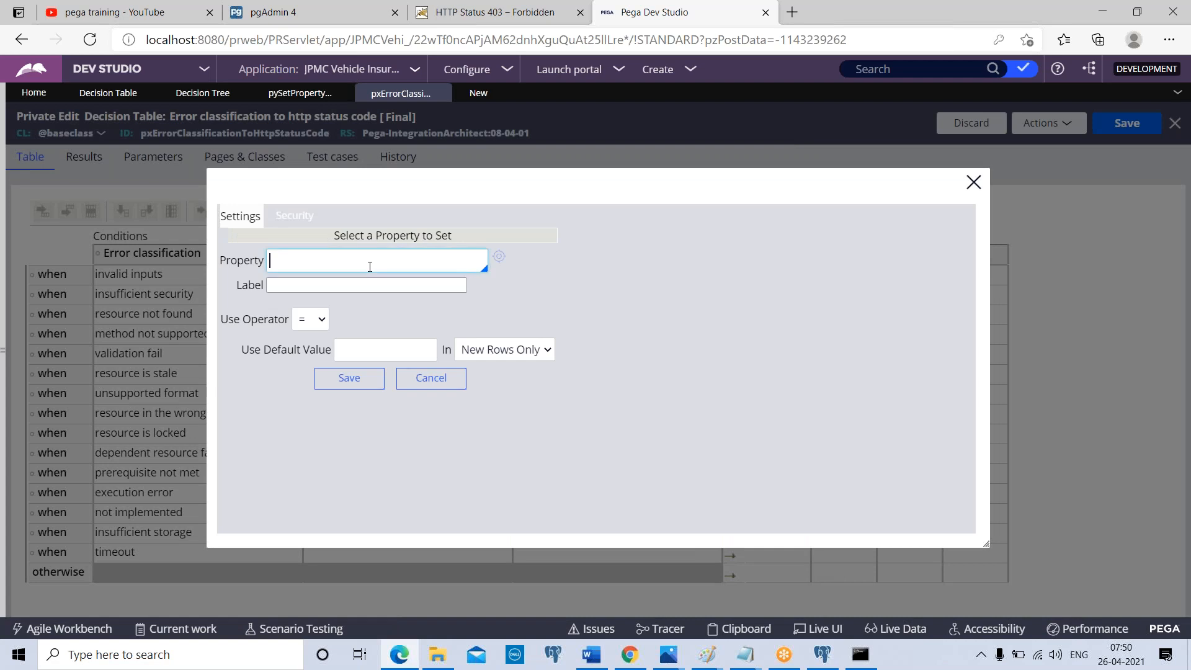
text(.pROP1)
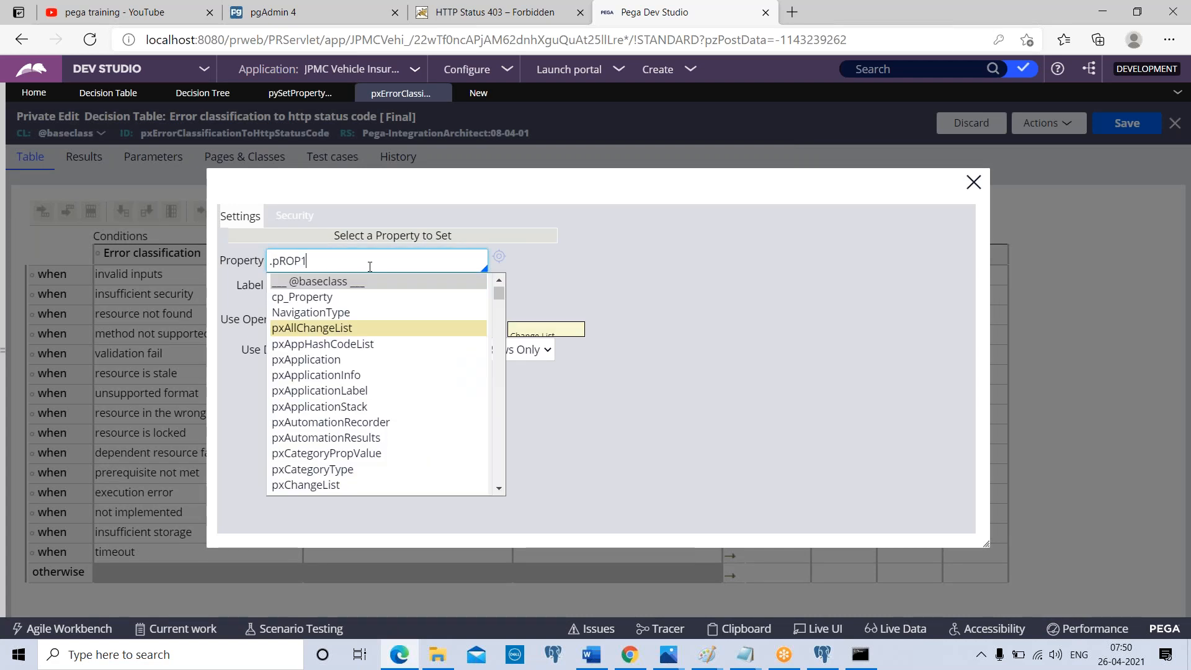
click(642, 338)
click(351, 382)
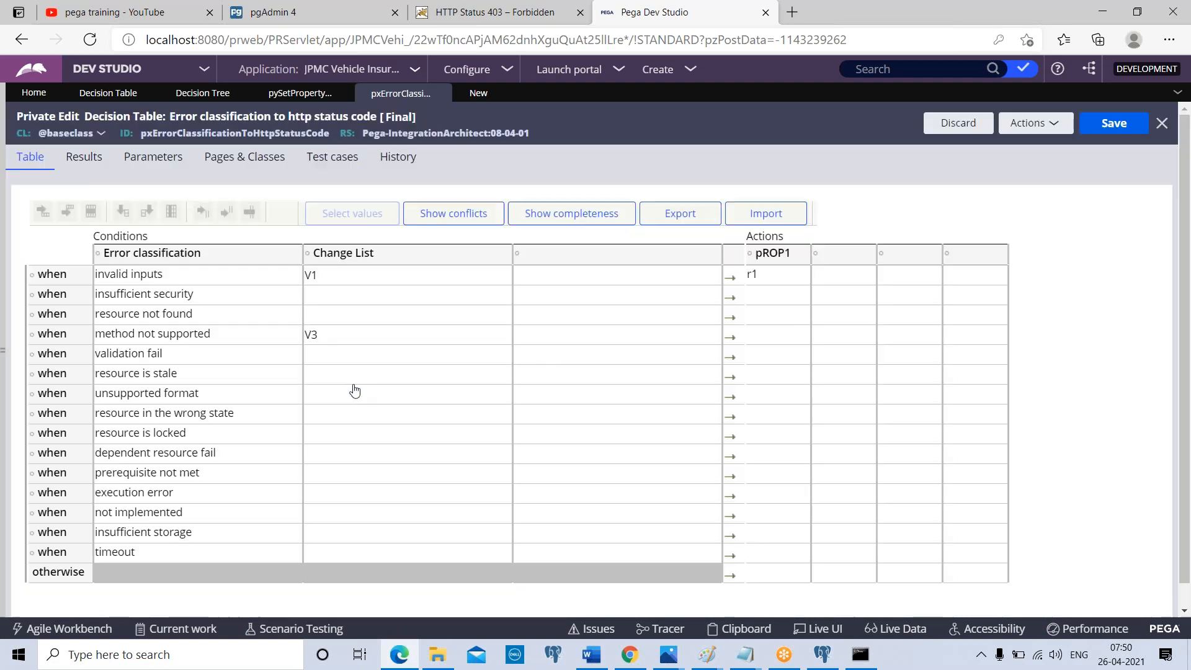
Set the second action column's property to Prop2 and enter r2 for the "invalid inputs" row
click(818, 253)
text(pROP2)
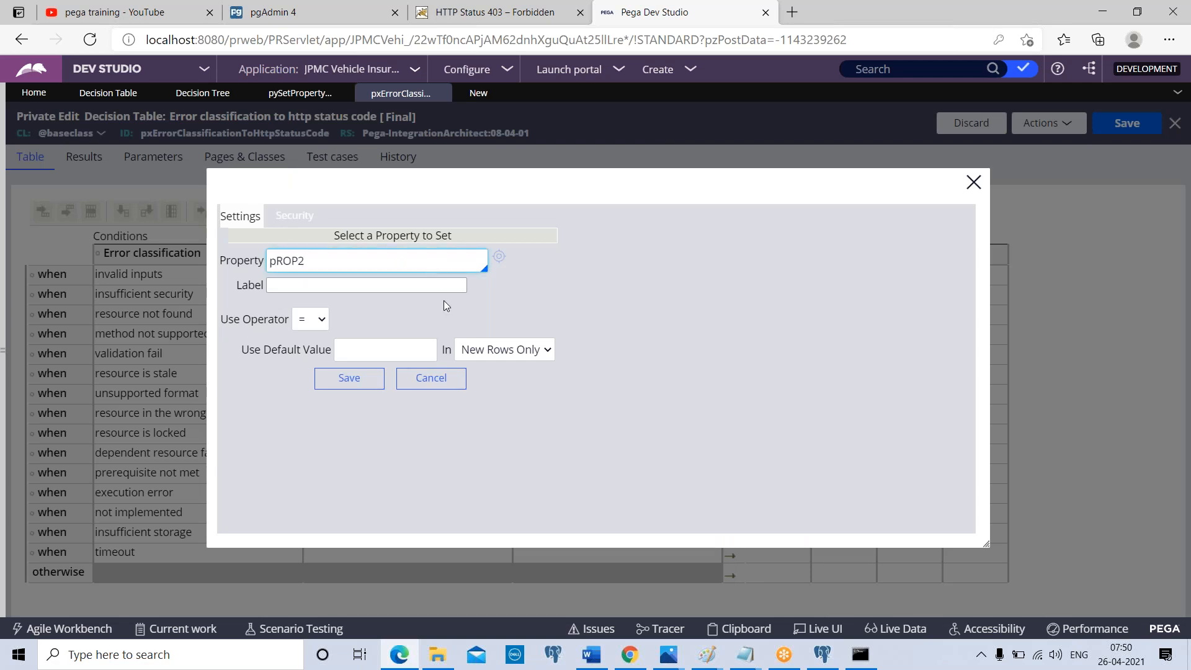
key(ctrl+a)
text(Prop2)
click(369, 386)
click(855, 279)
text(r2)
Set the third action column to property Prop3 with r3 for "invalid inputs", and delete the unused fourth action column
click(883, 255)
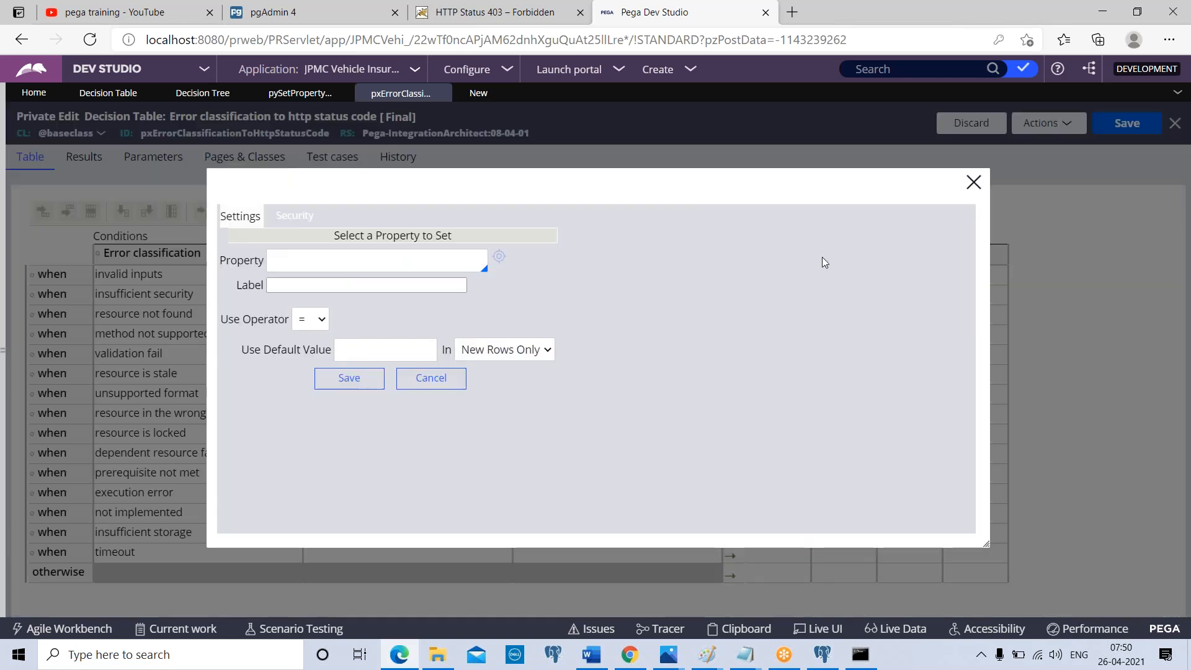
text(Prop3)
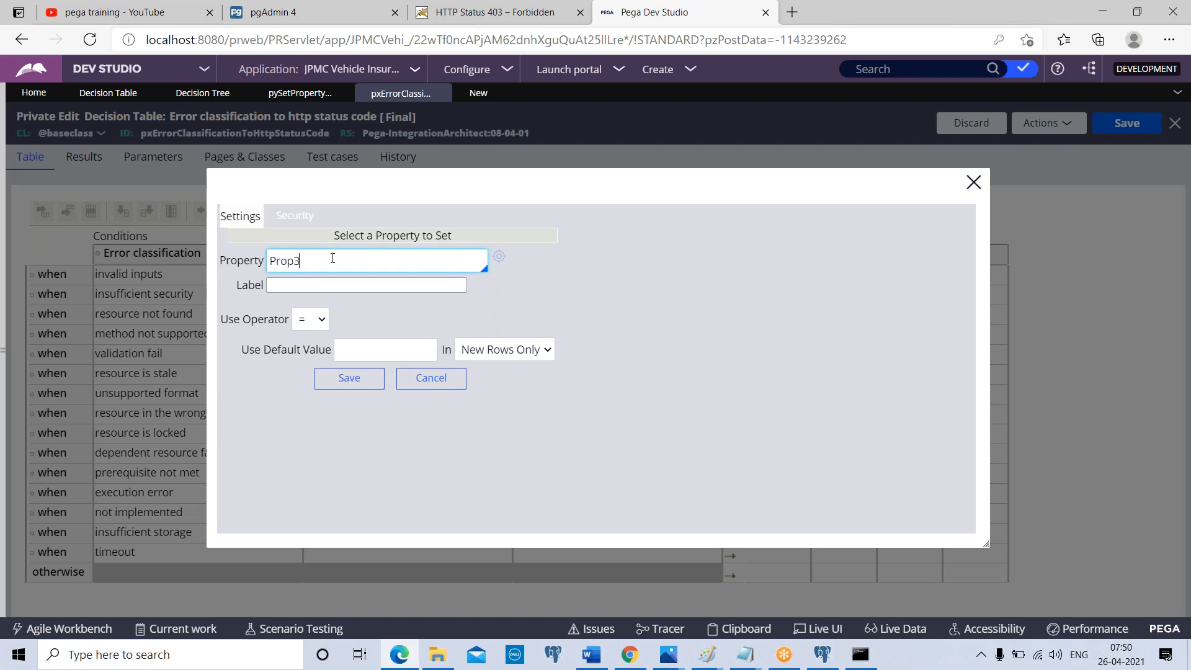
click(340, 380)
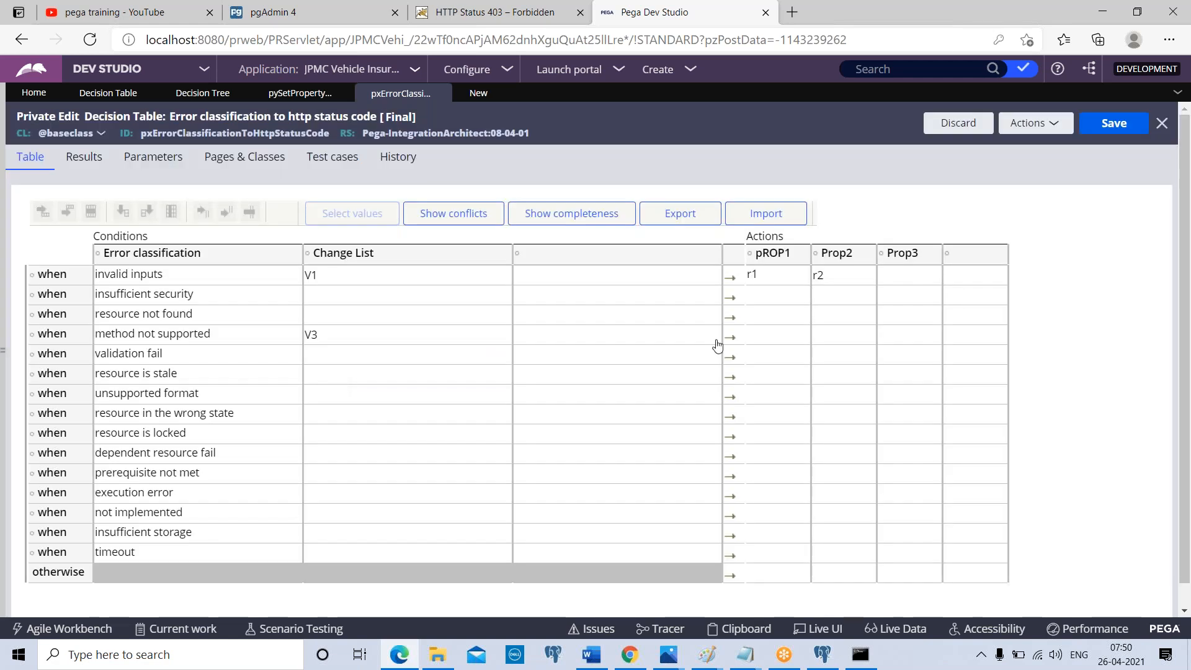
click(896, 280)
text(r3)
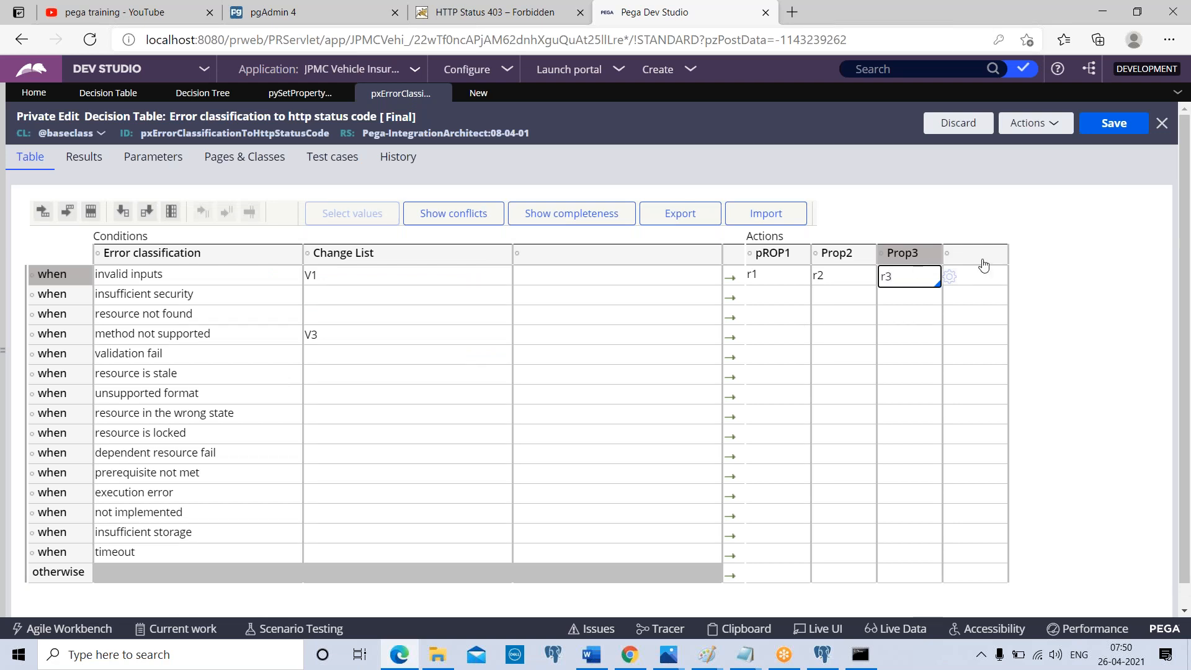
click(985, 285)
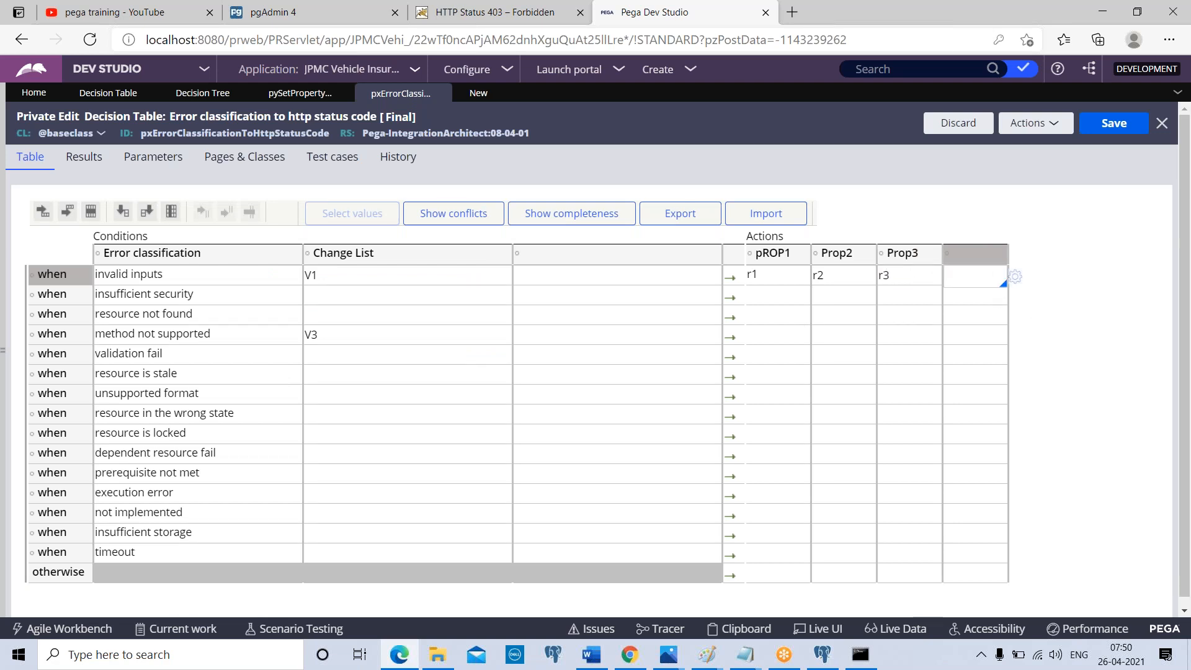
click(171, 212)
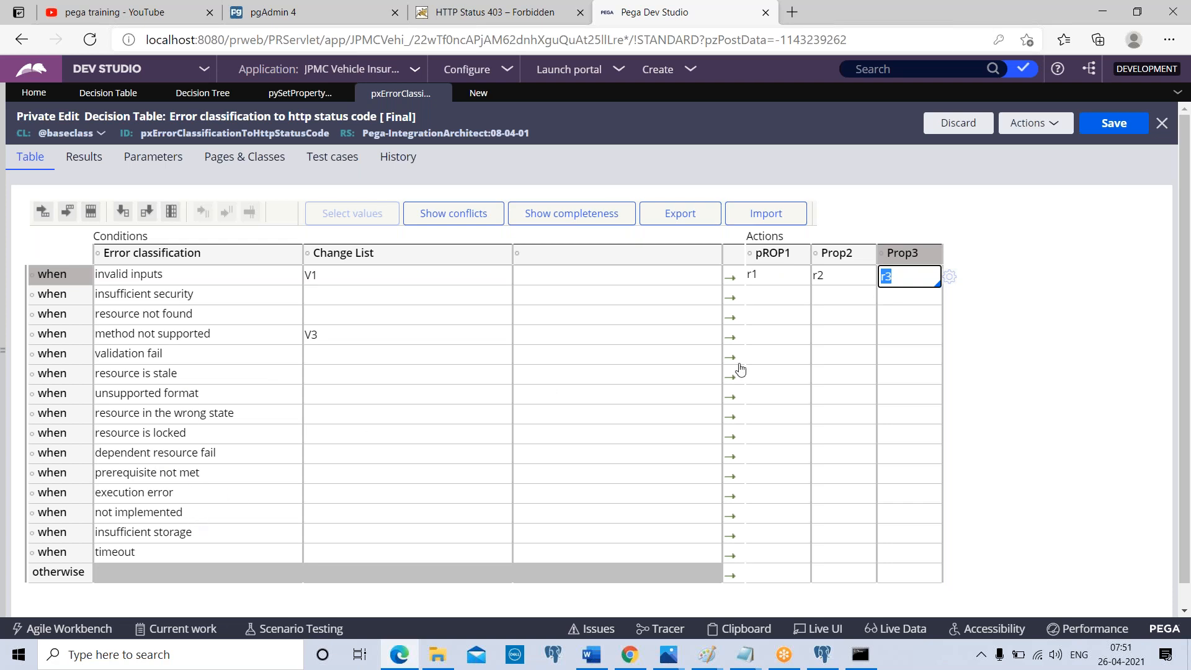
Enter r4, r5 and r6 as the pROP1, Prop2 and Prop3 actions for the "dependent resource fail" row
click(770, 453)
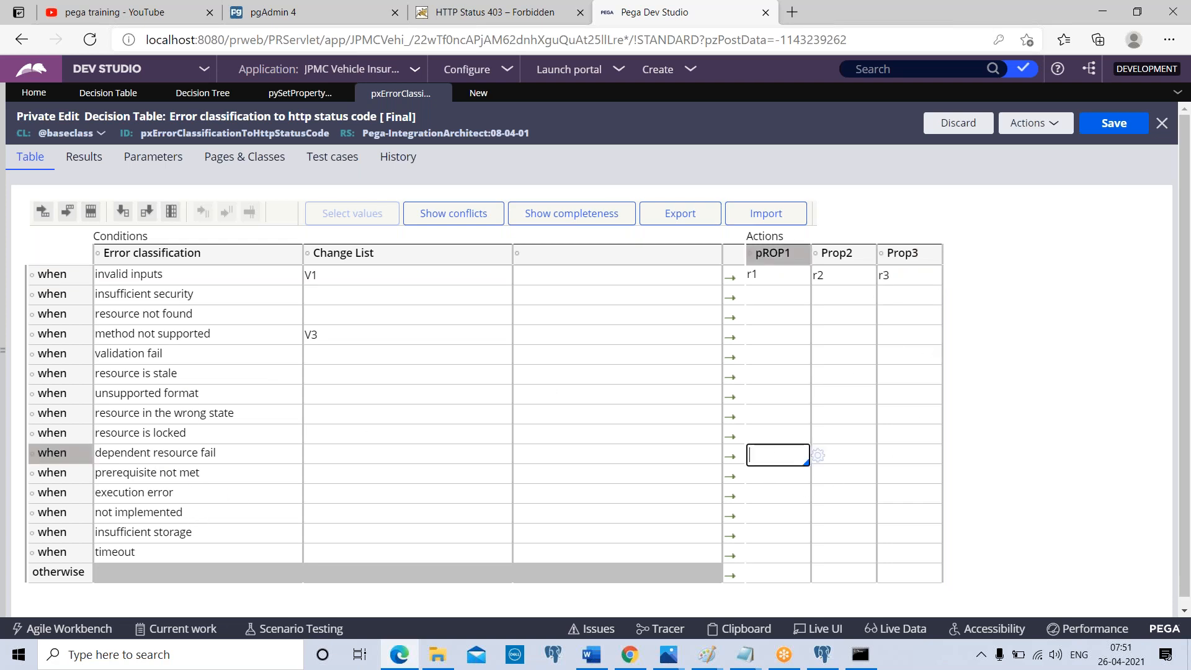
text(r4)
click(848, 462)
text(r4)
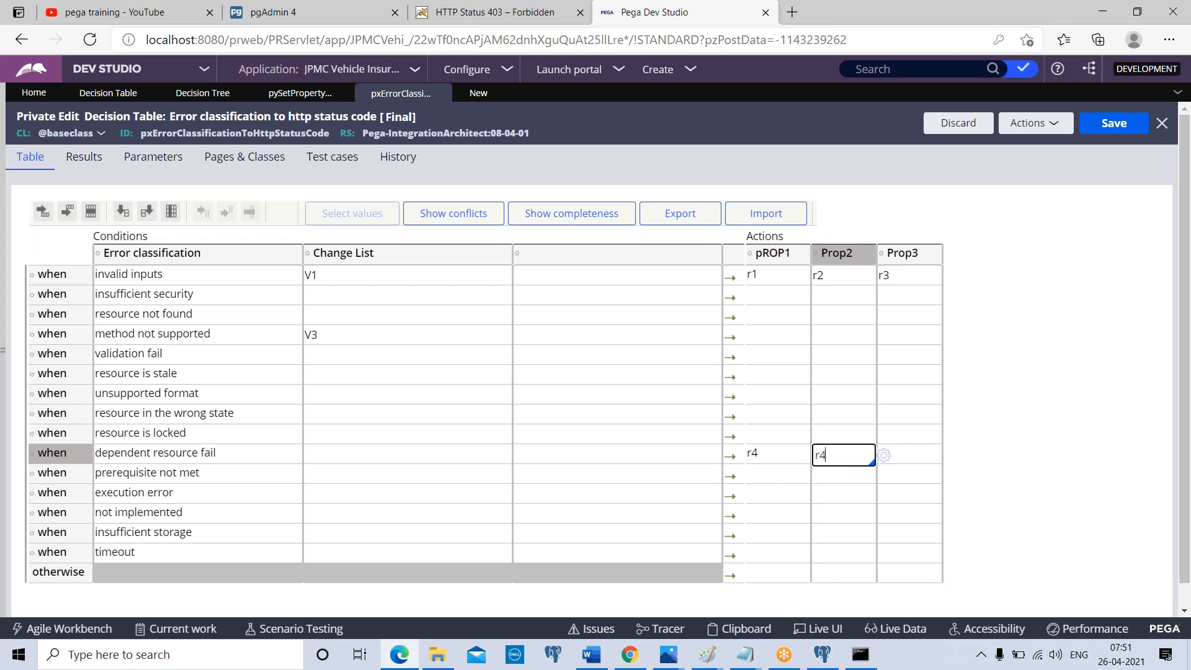
text(5)
click(925, 457)
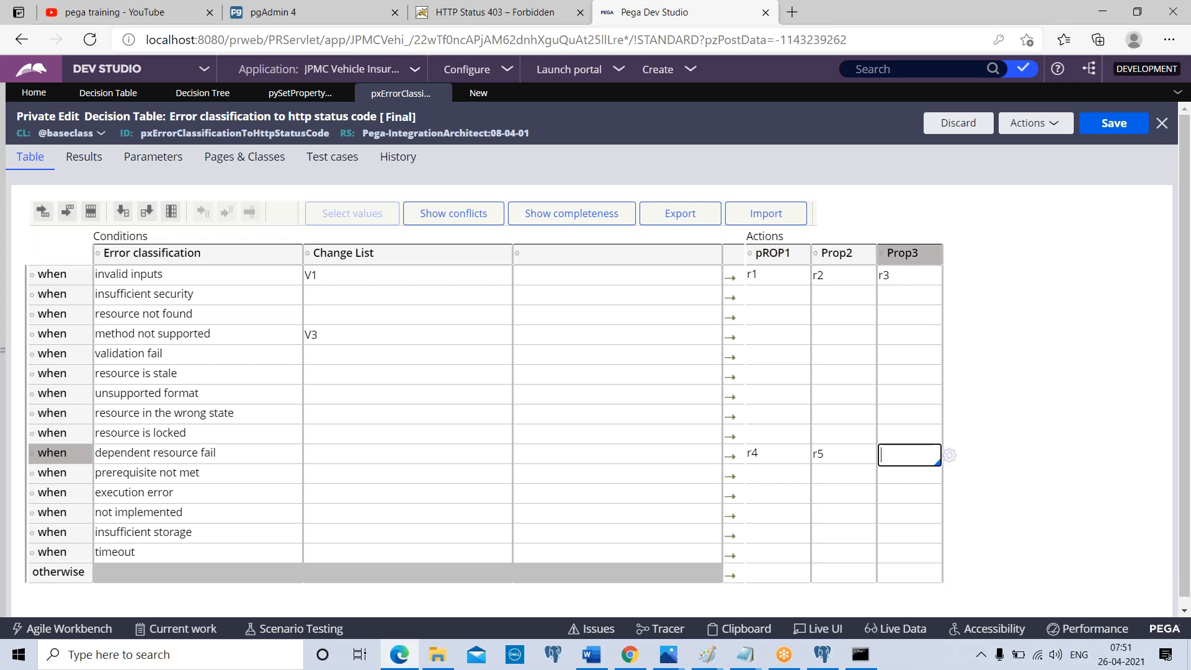
text(r6)
click(132, 287)
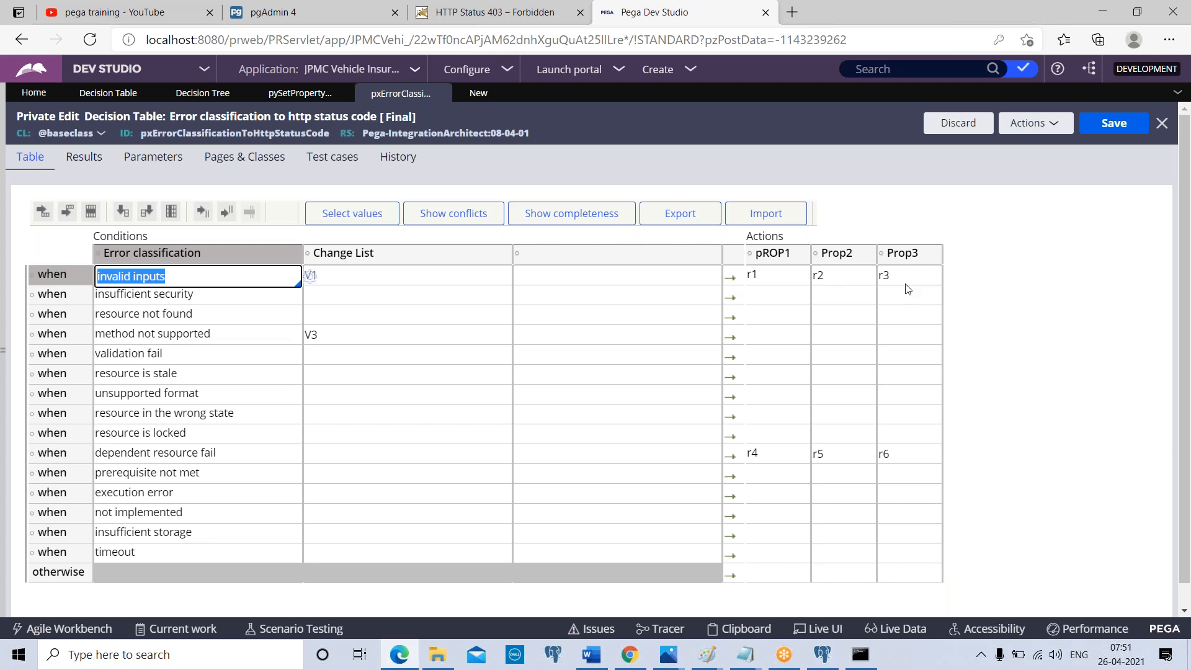
click(228, 460)
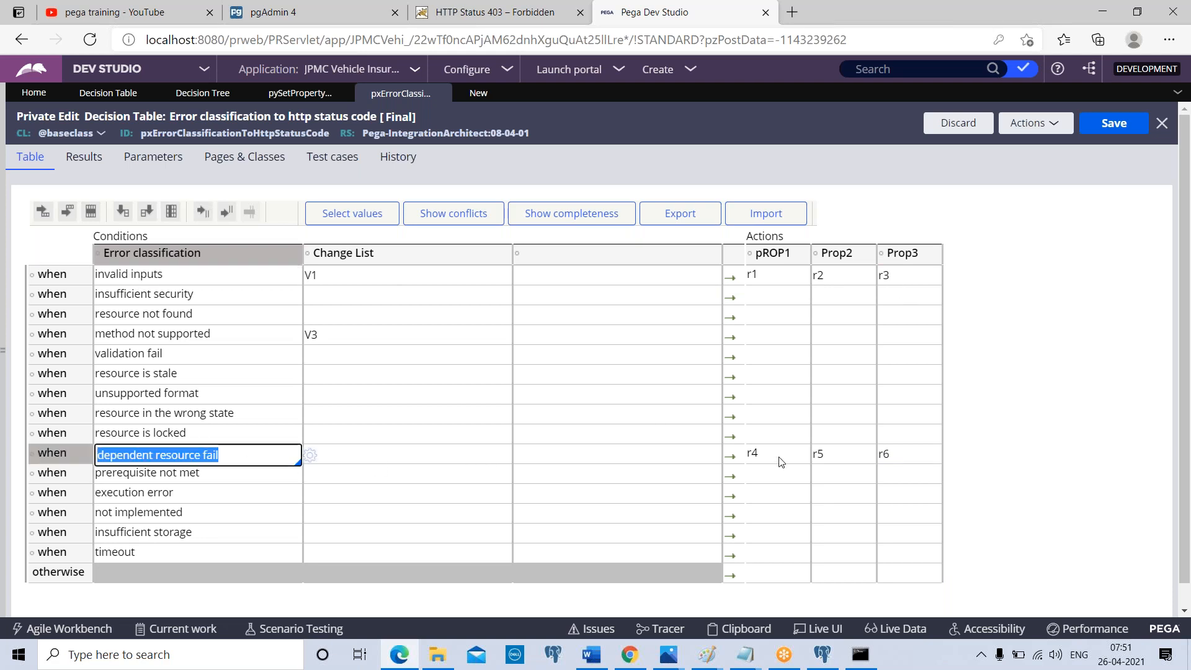
click(781, 459)
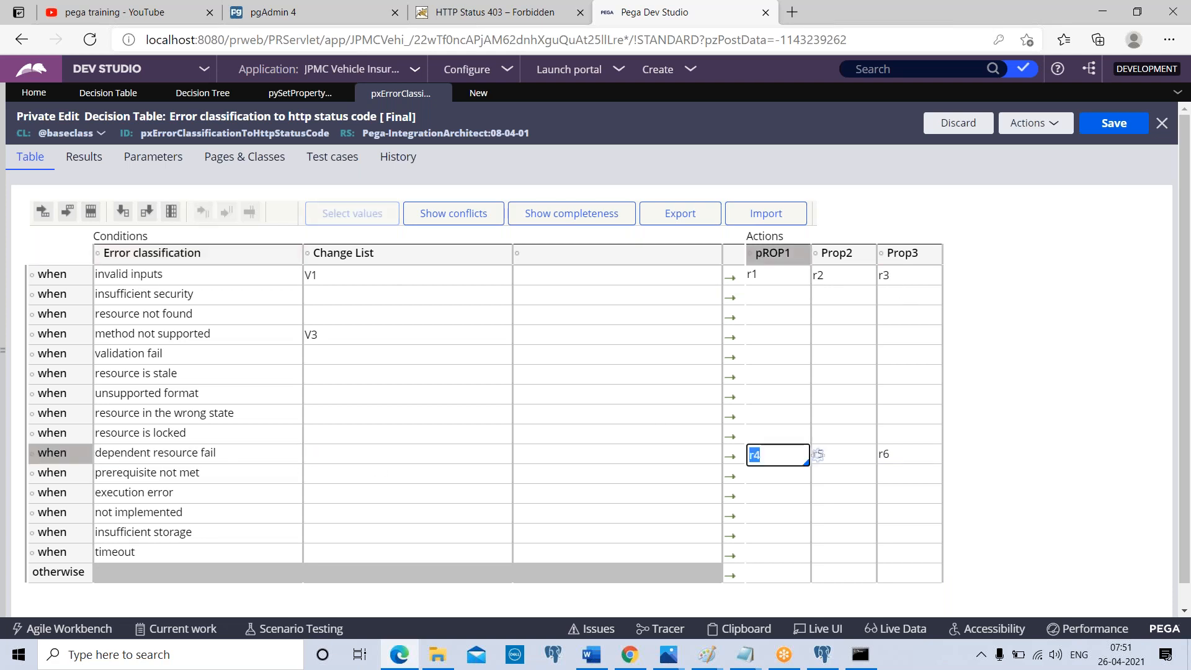
click(906, 461)
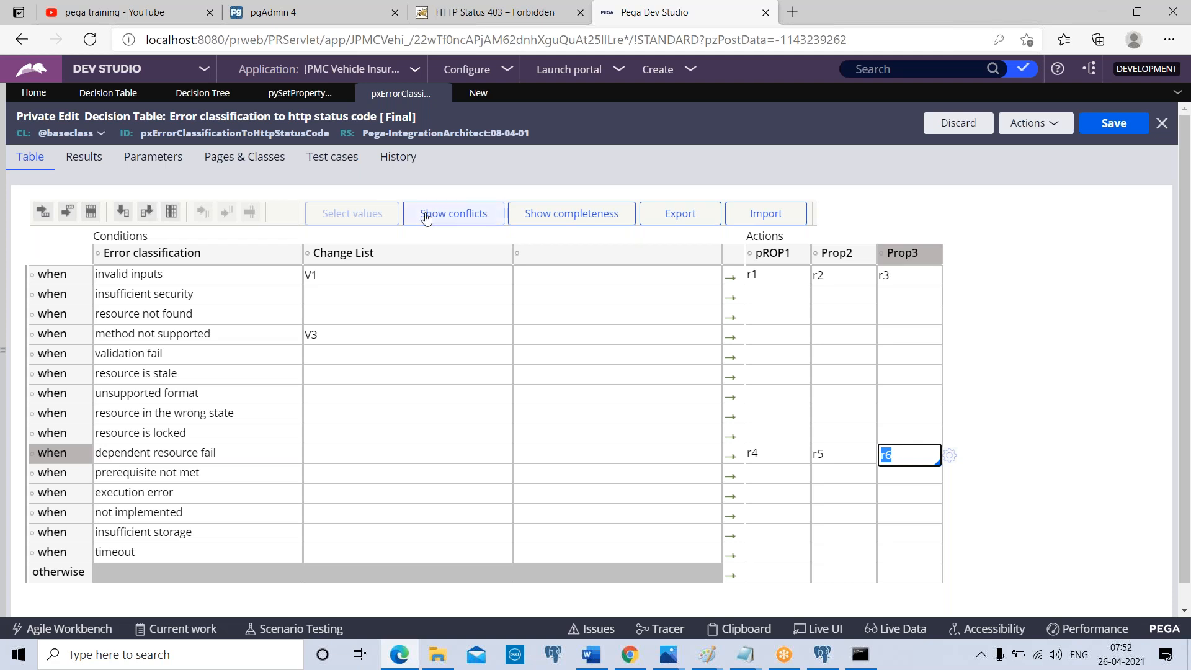
Open the ChildActivity activity and add a fourth step using the Property-Map-DecisionTable method, with its parameters expanded
click(3, 300)
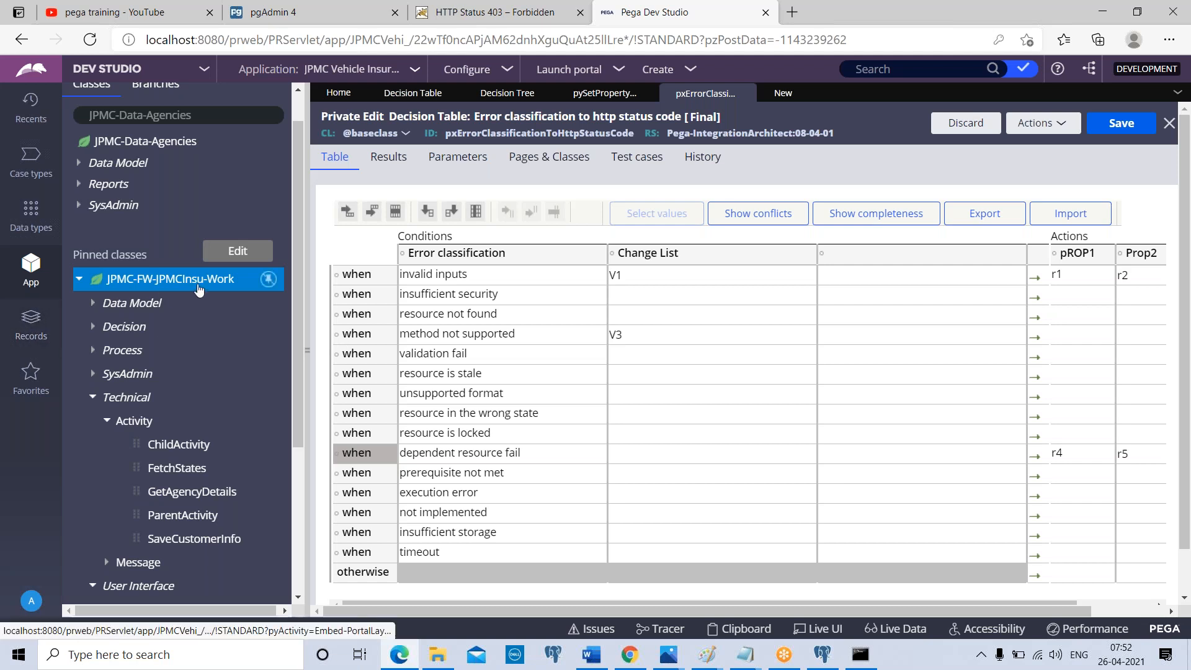
click(180, 444)
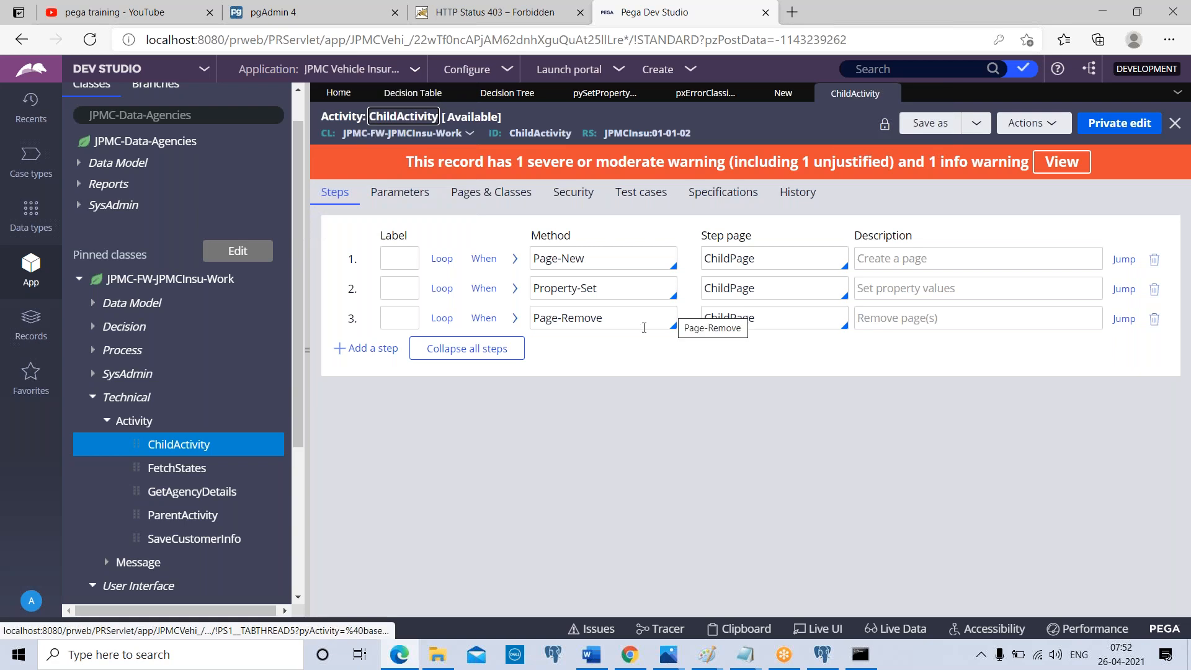
click(357, 349)
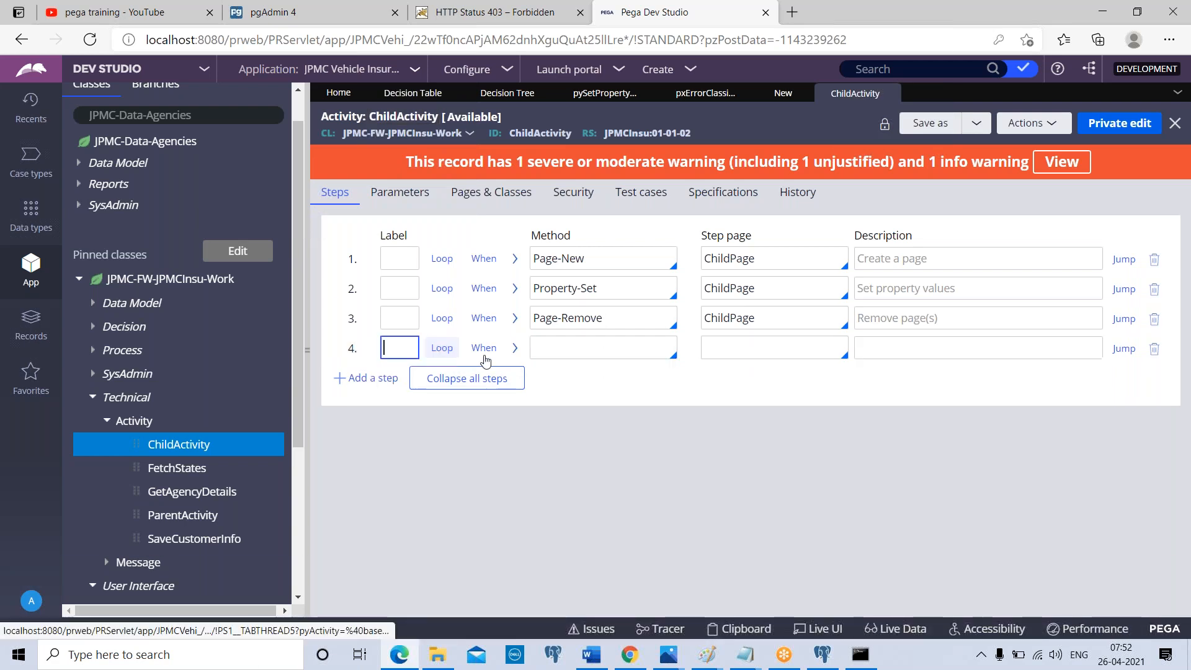
text(Prop)
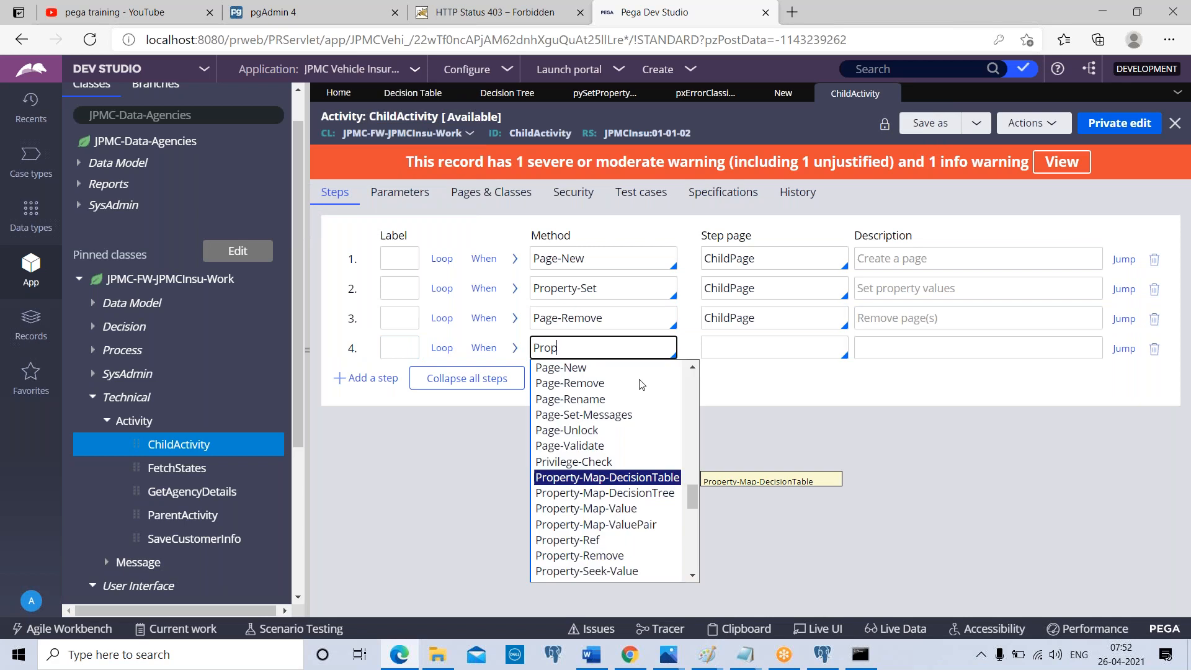
click(649, 483)
click(515, 348)
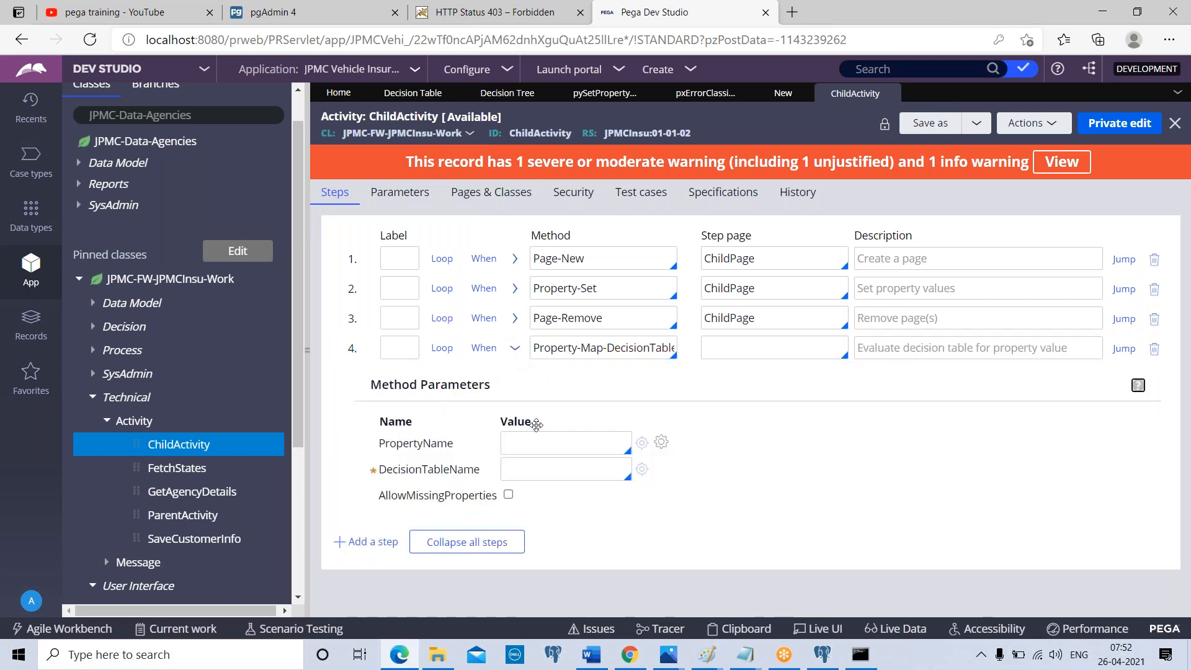
Set the decision table step's property to .Prop and its decision table to pyInboundIdentifierEncoder
click(534, 470)
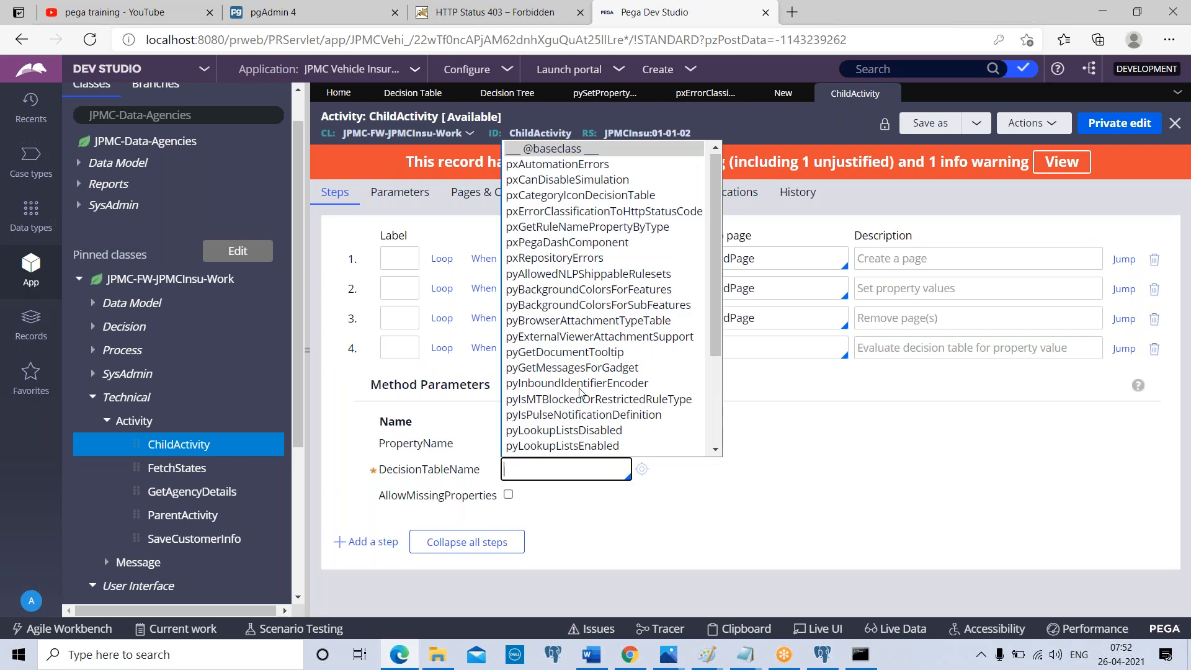
click(533, 458)
click(534, 451)
text(.Prop)
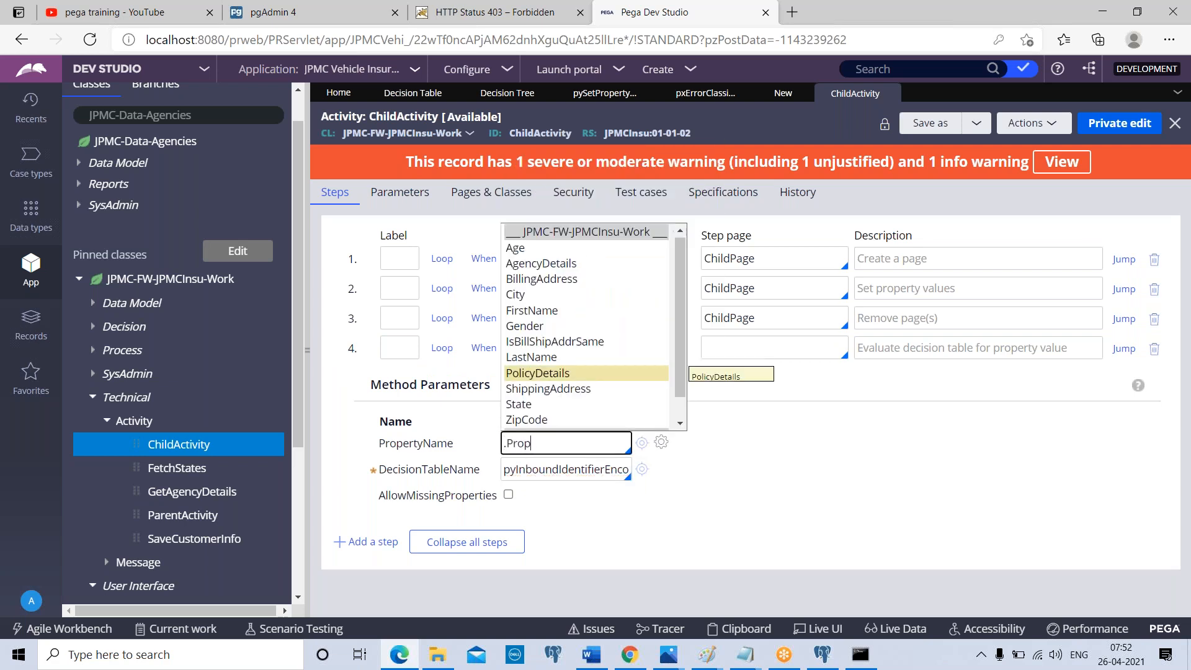
click(787, 493)
double_click(564, 467)
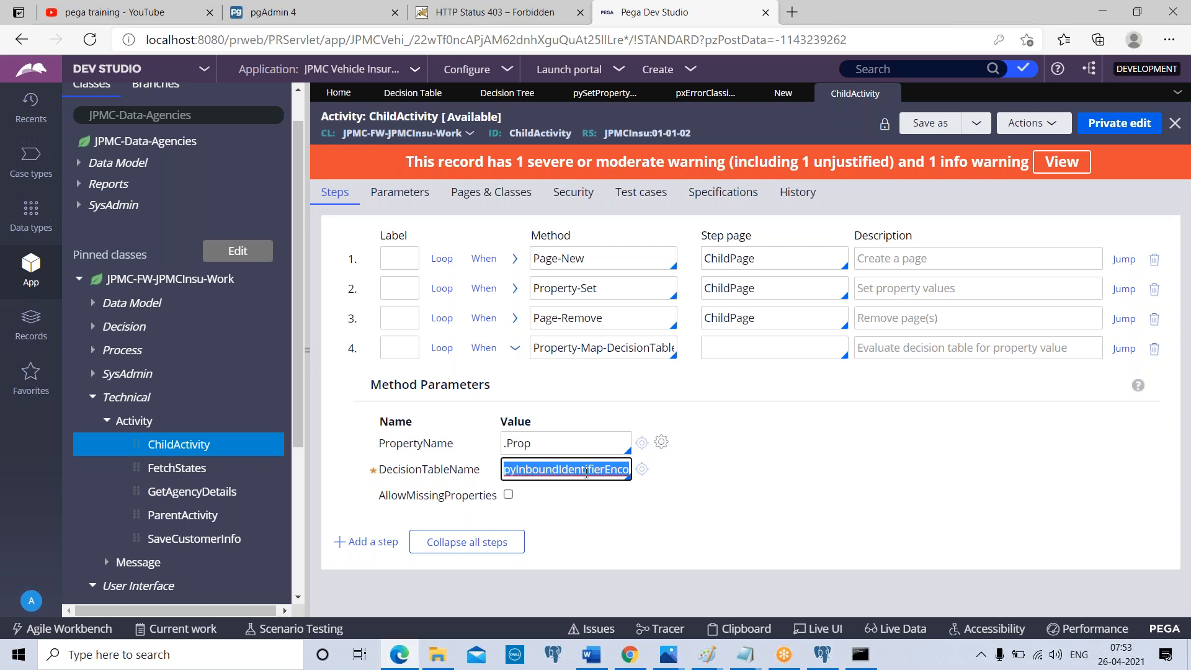
double_click(552, 444)
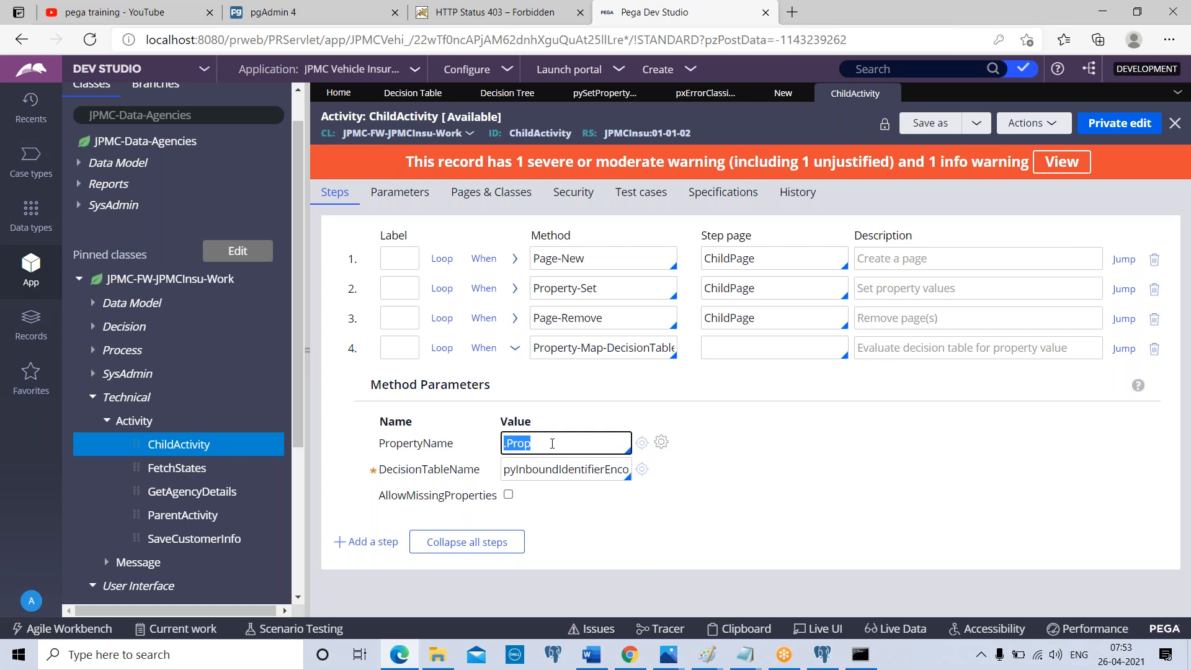
click(515, 348)
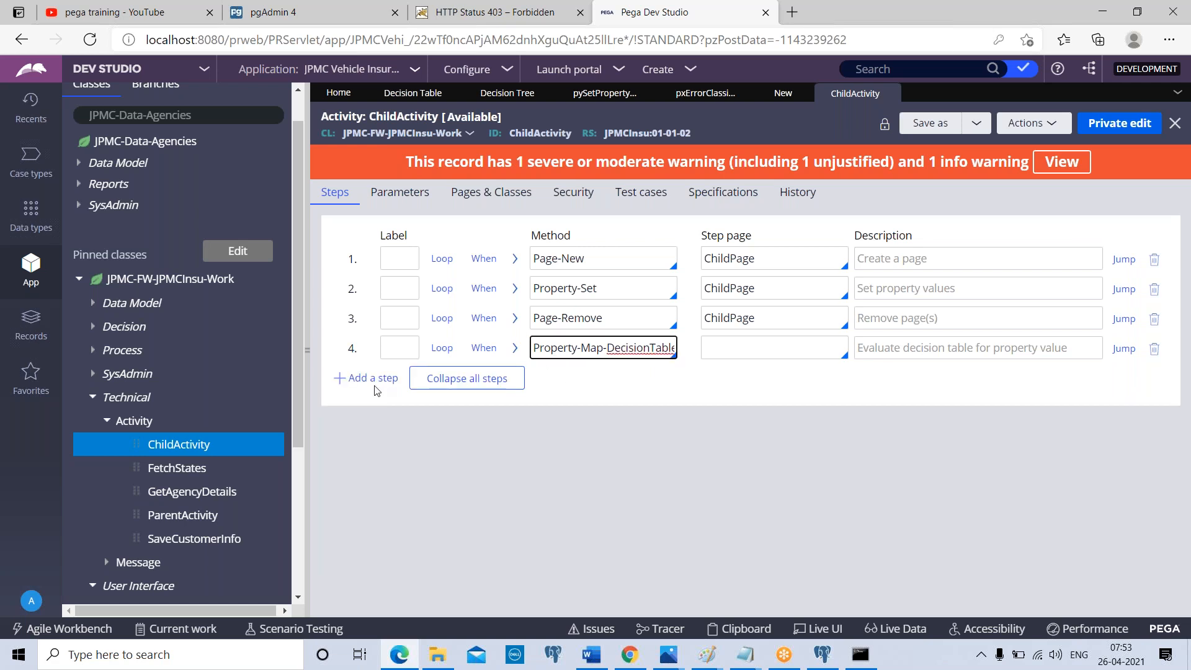
Add a fifth step to ChildActivity using the Property-Map-DecisionTree method
click(375, 386)
click(564, 382)
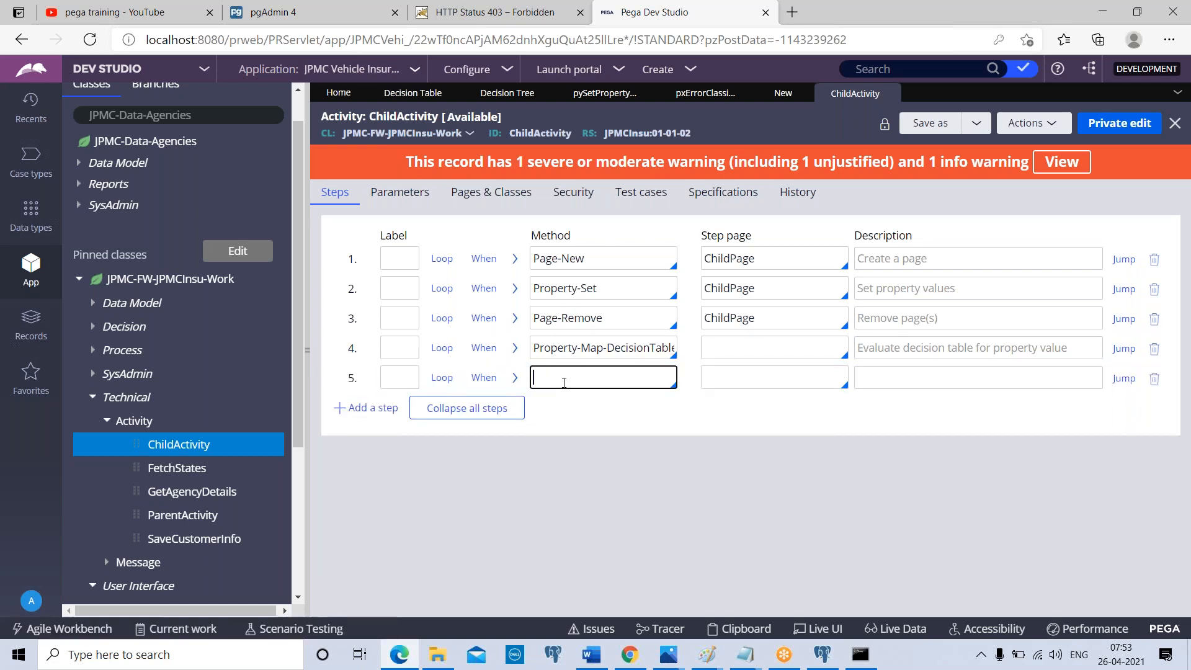
text(Prop)
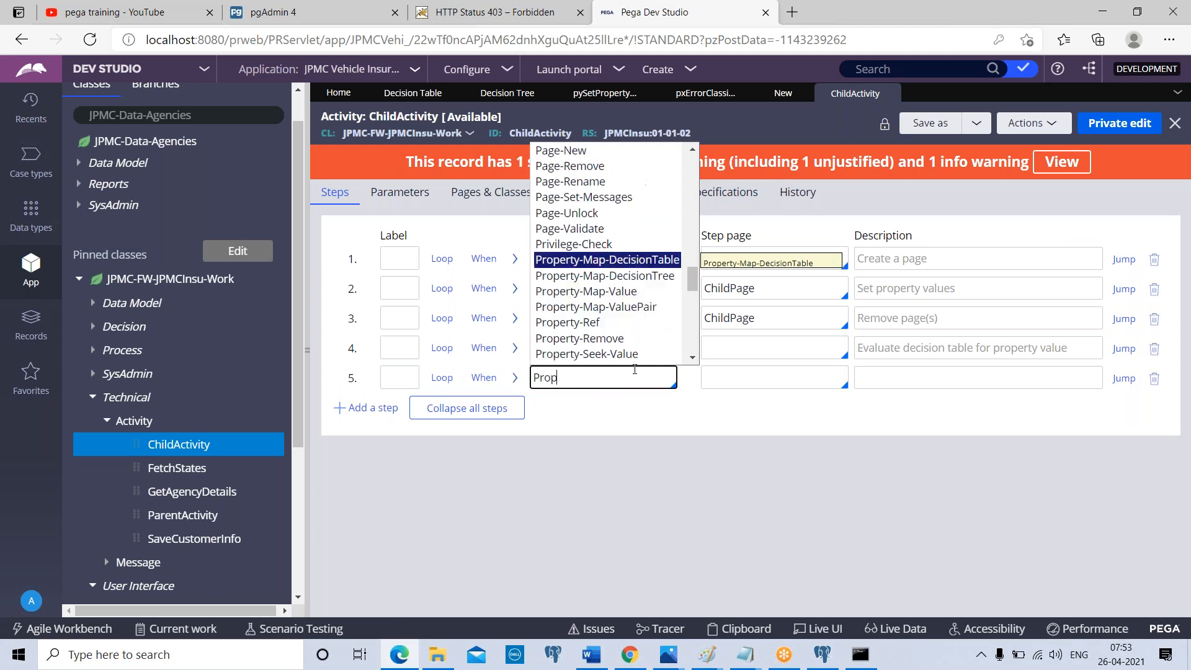
key(Down)
key(Return)
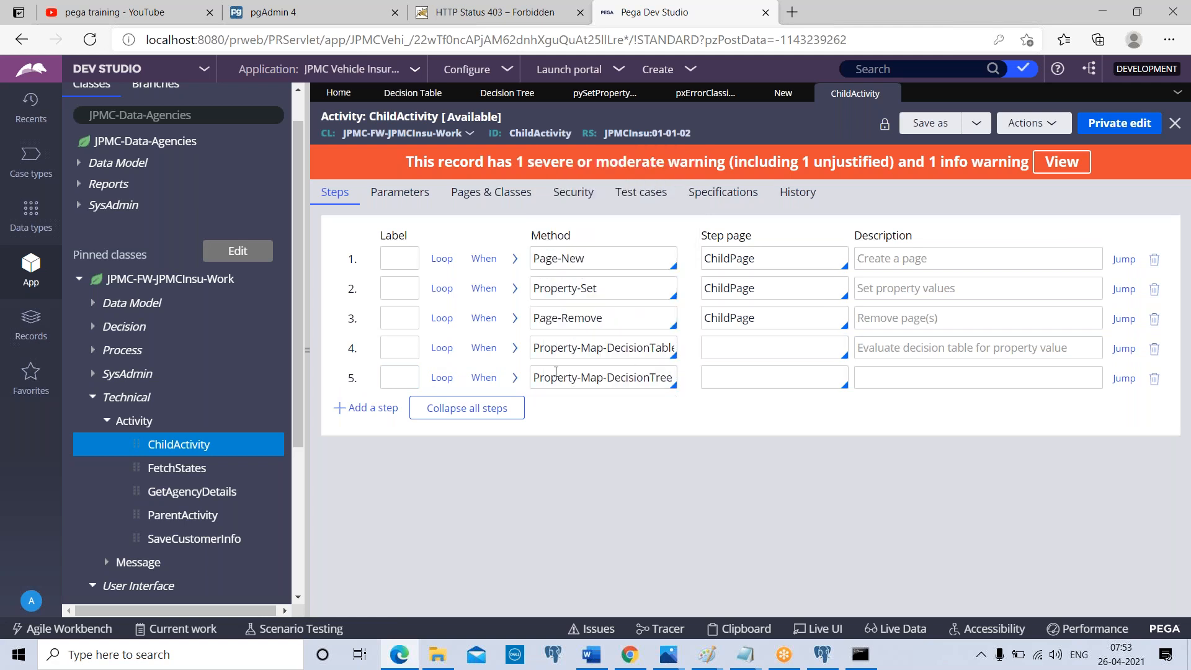
Set the decision tree step's property to .Prop2 and pick an existing work attachment icon decision tree for it
click(515, 378)
click(515, 499)
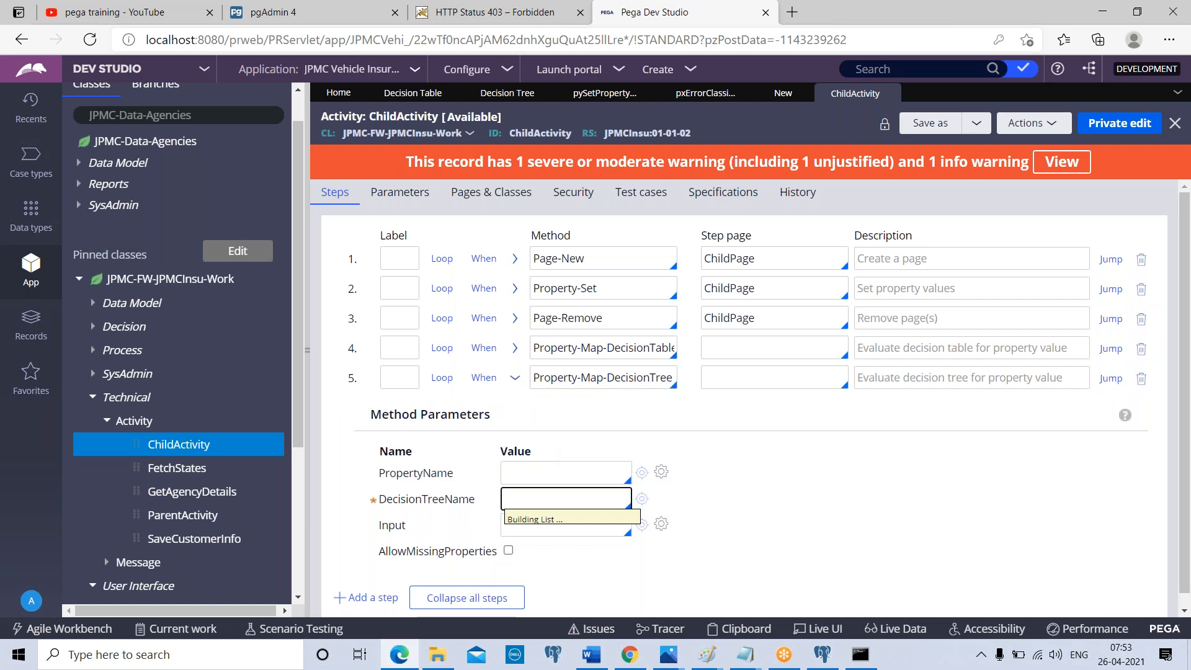
click(586, 450)
click(532, 480)
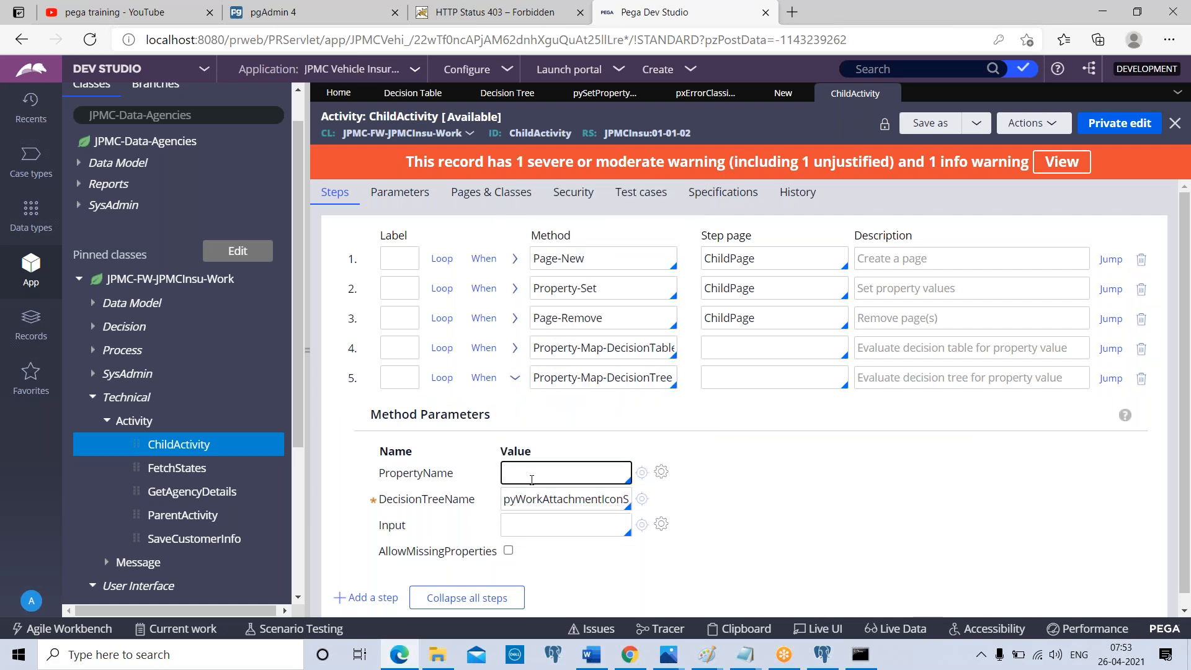
text(.Prop2)
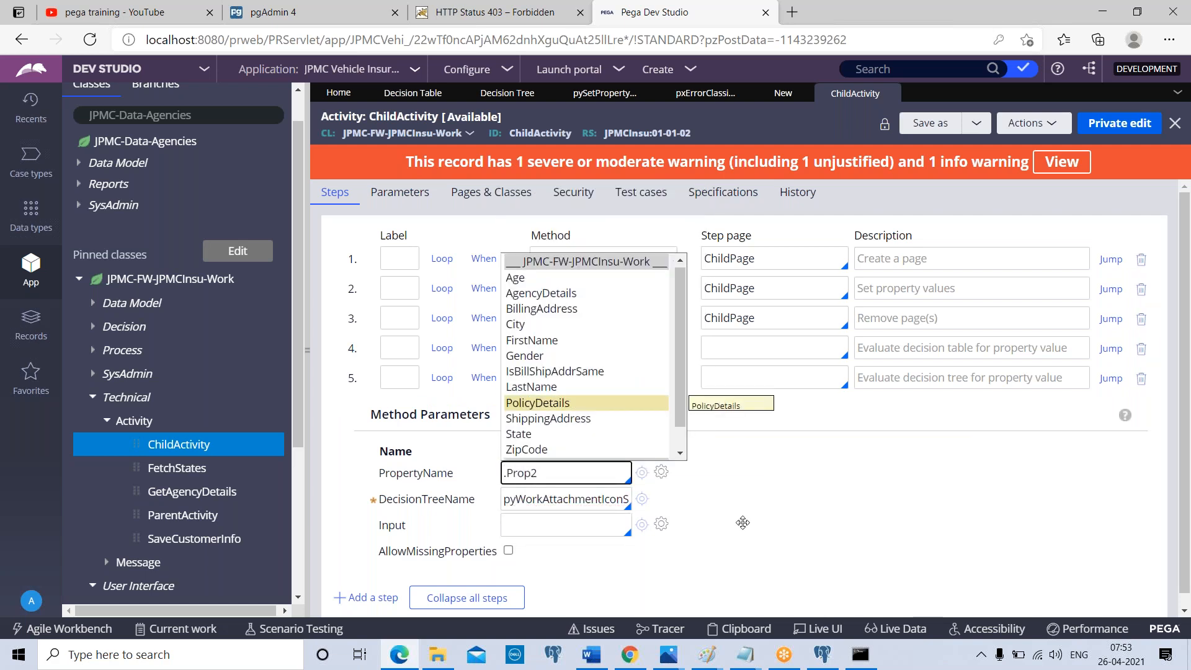
click(742, 523)
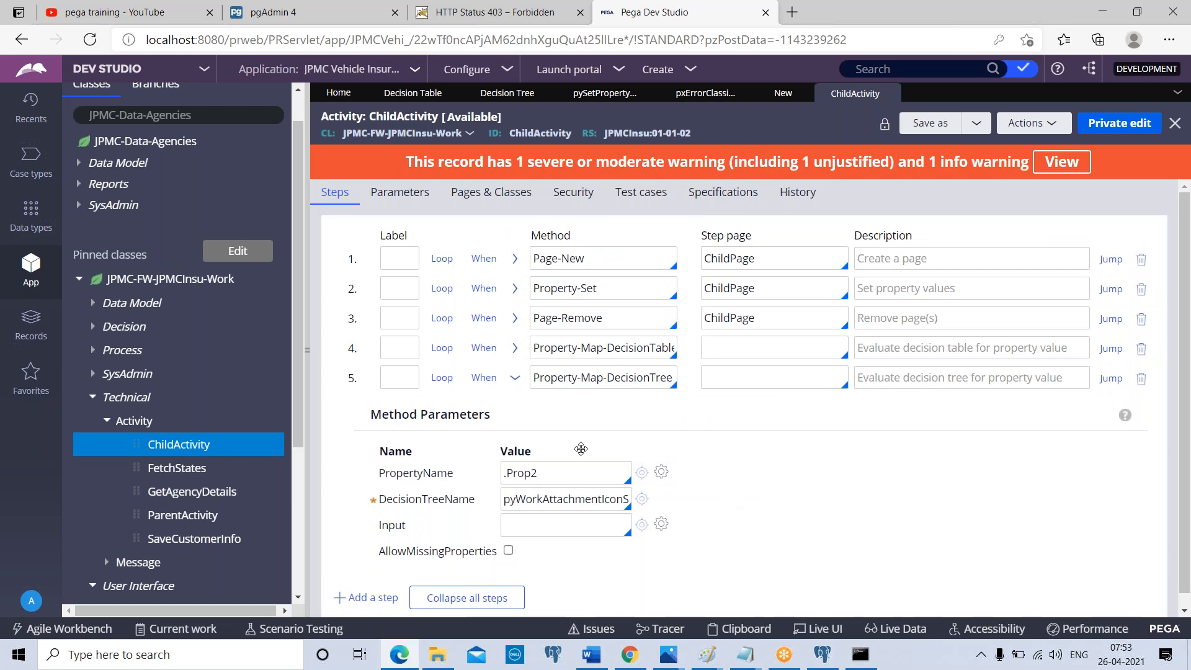
double_click(552, 474)
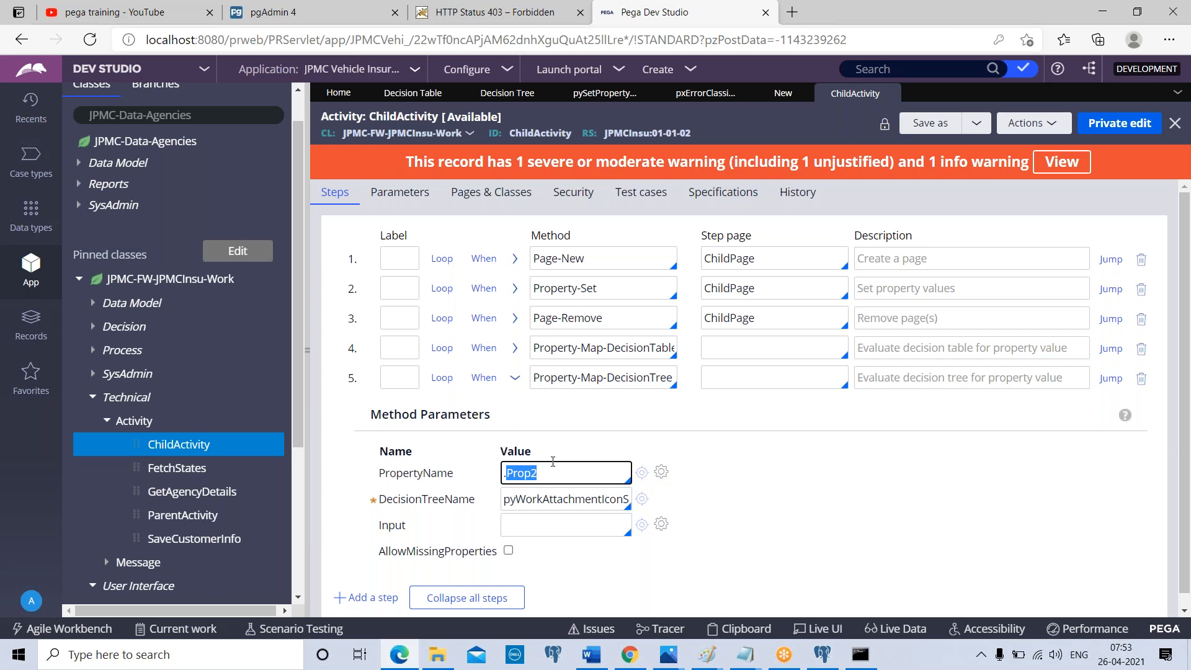
Open the BeginInsurance flow of the JPMC-FW-JPMCInsu-Work class and start a private edit
click(91, 332)
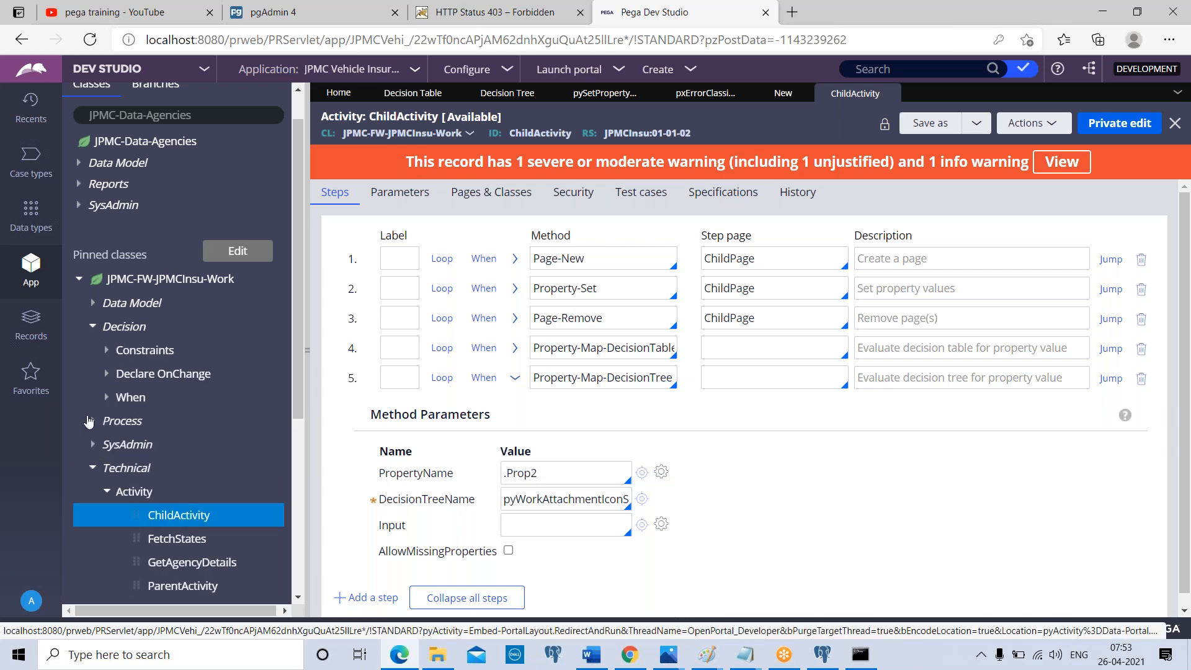
click(96, 422)
click(107, 445)
click(188, 470)
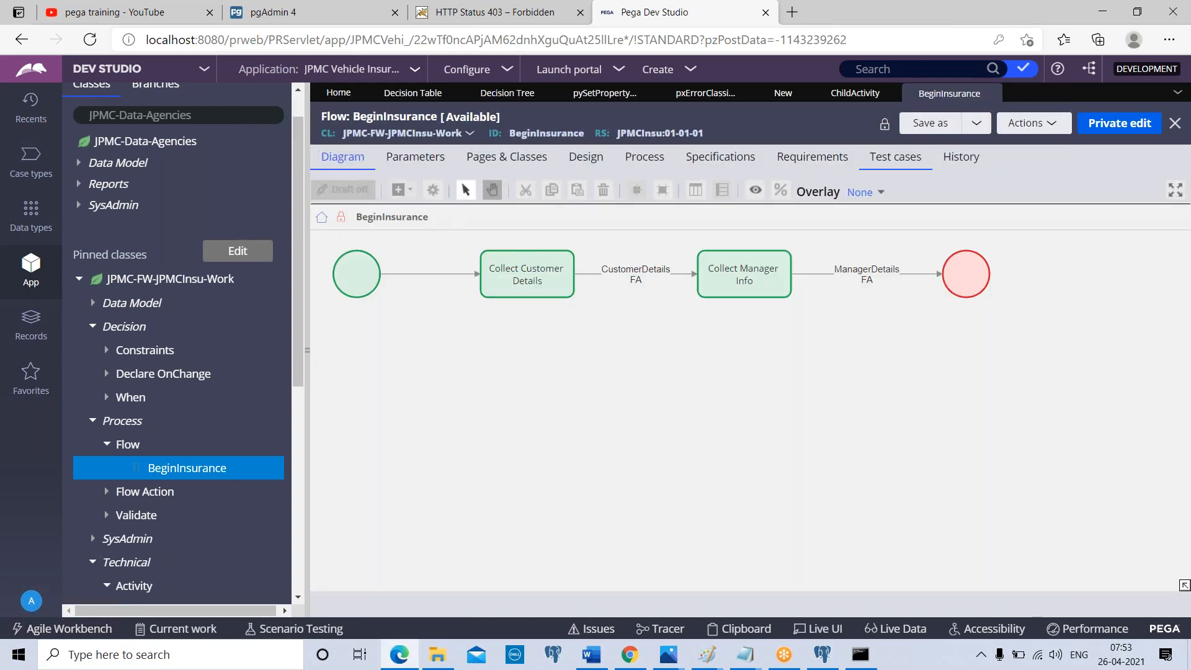
click(1134, 122)
click(911, 419)
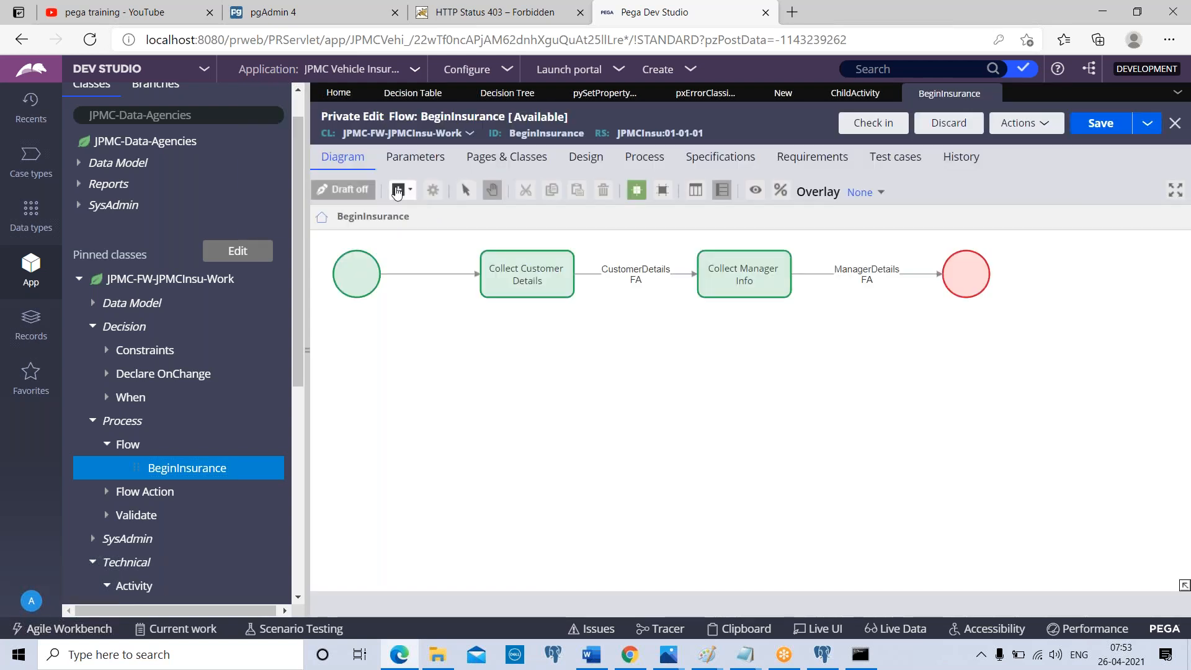
Add a Decision shape below Collect Manager Info and draw three outgoing connectors from it
click(397, 190)
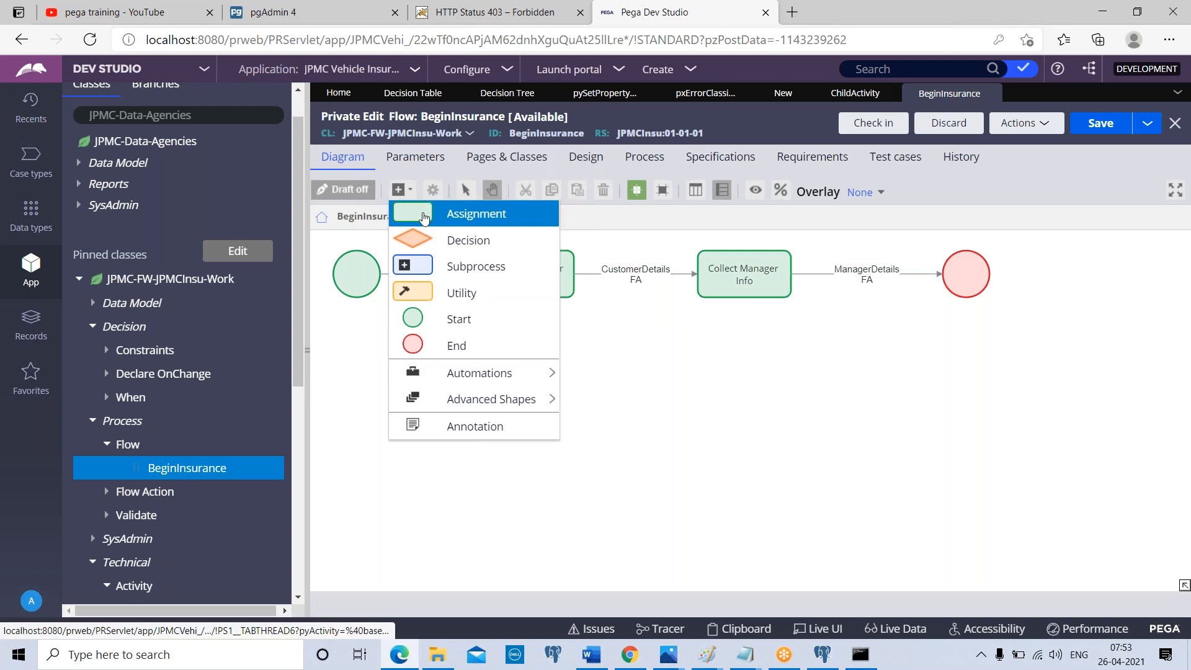
click(465, 239)
drag(811, 399, 880, 400)
drag(690, 407, 547, 434)
drag(744, 442, 741, 470)
Try the Decision Table type in the Decision shape's properties, then cancel the changes
double_click(737, 404)
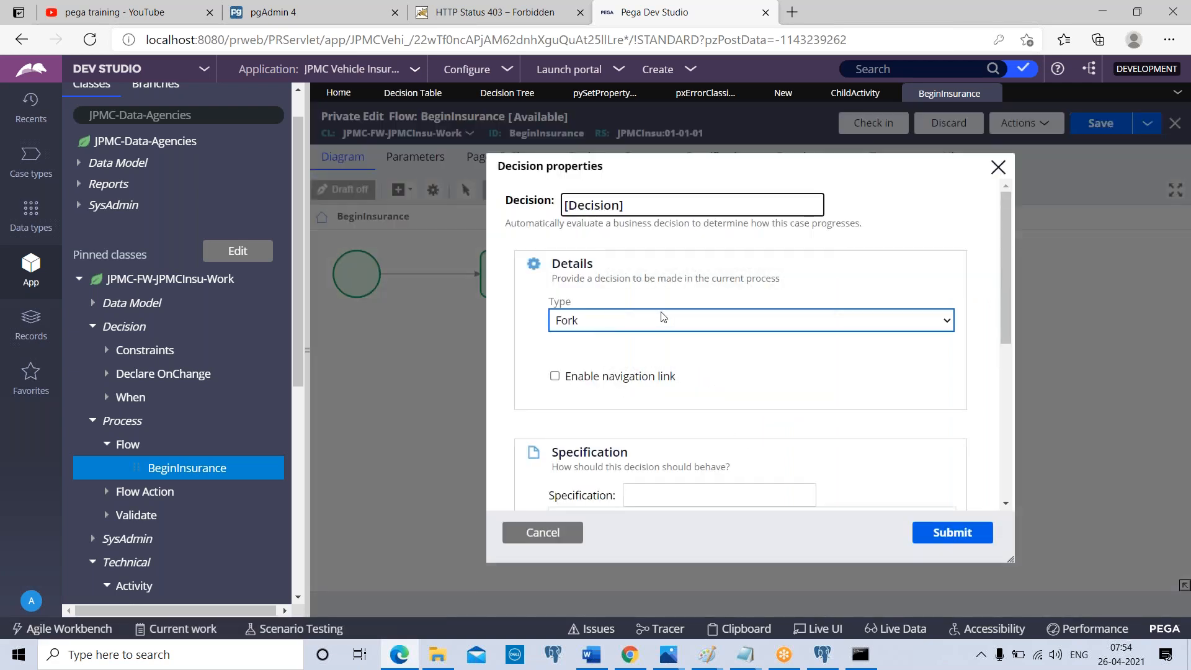
click(666, 319)
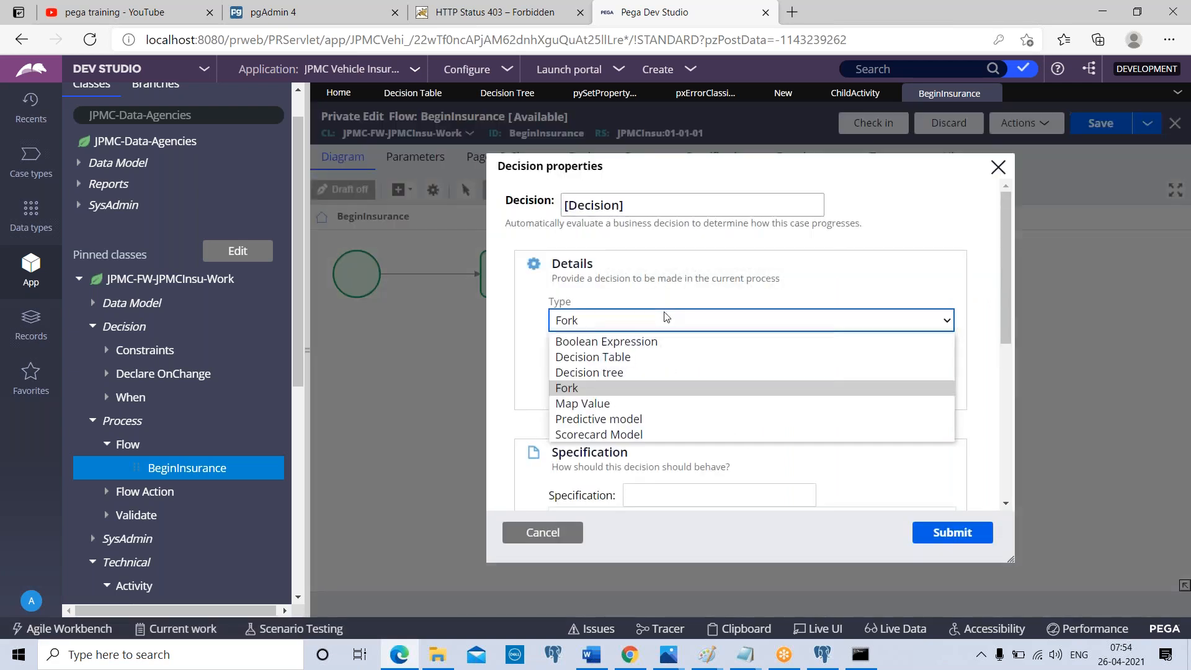
click(617, 358)
click(557, 537)
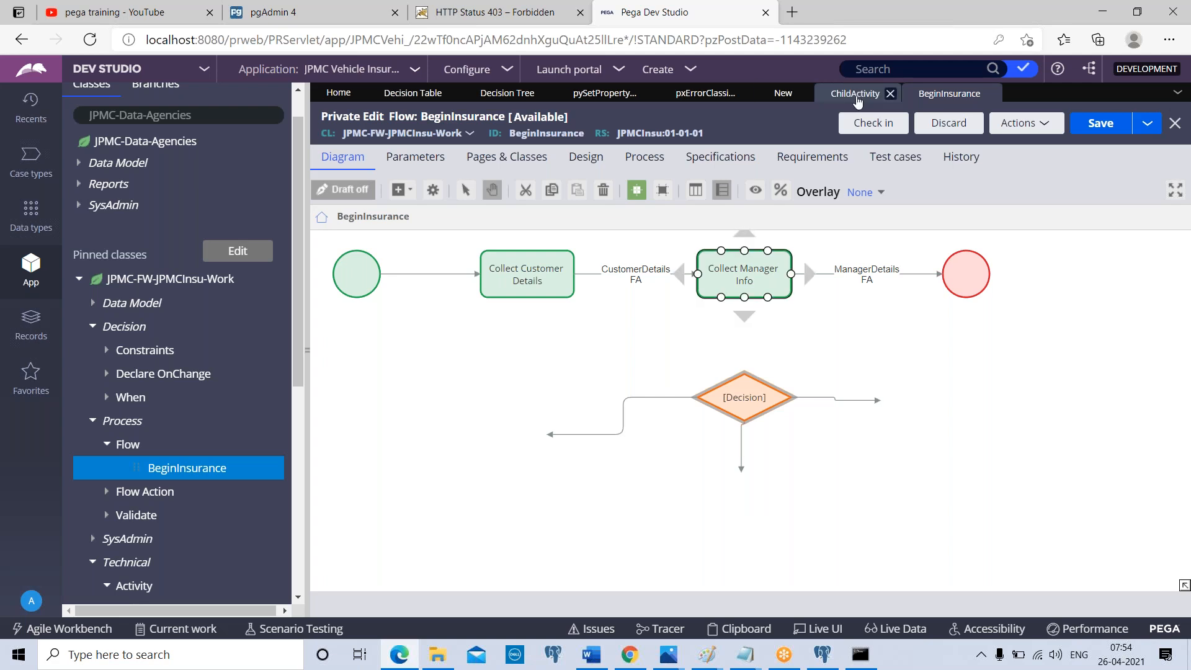
Return to ChildActivity and examine the Property-Map-DecisionTree and Property-Map-DecisionTable methods in steps 5 and 4
click(855, 95)
click(601, 375)
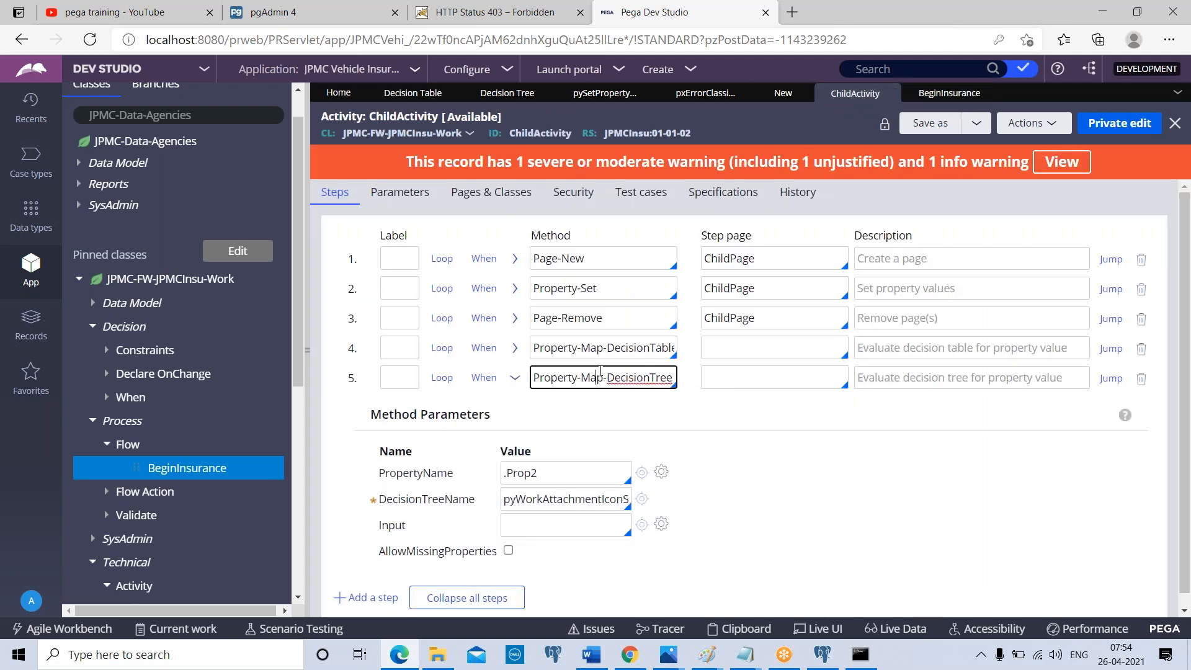
click(603, 349)
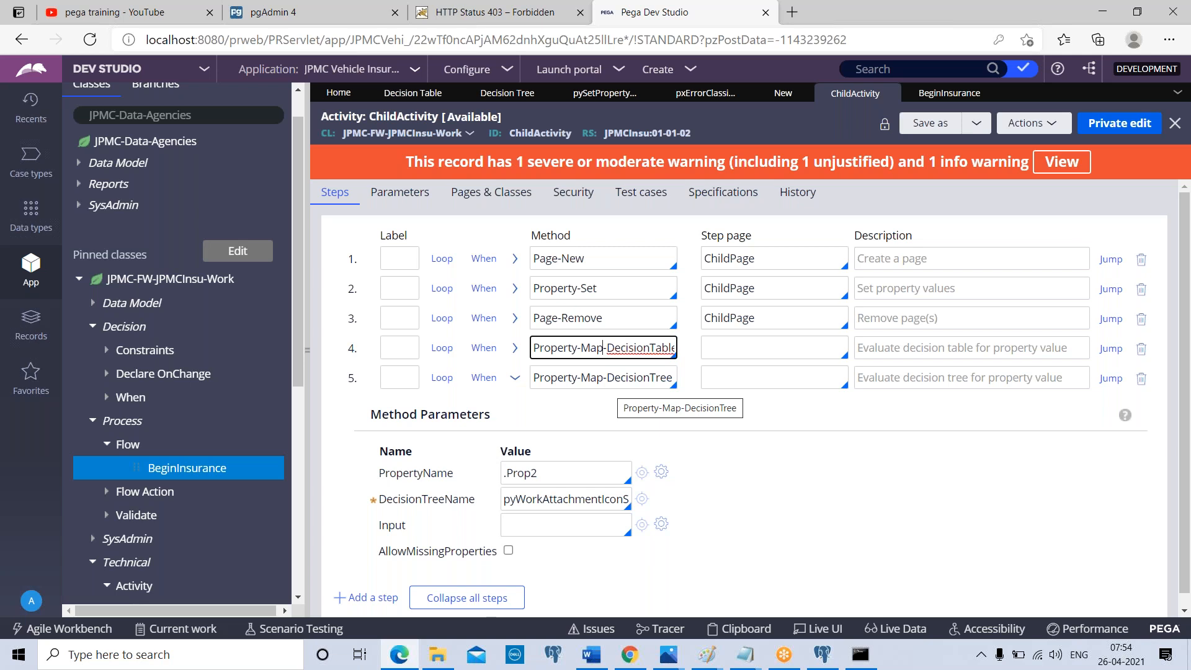
triple_click(597, 347)
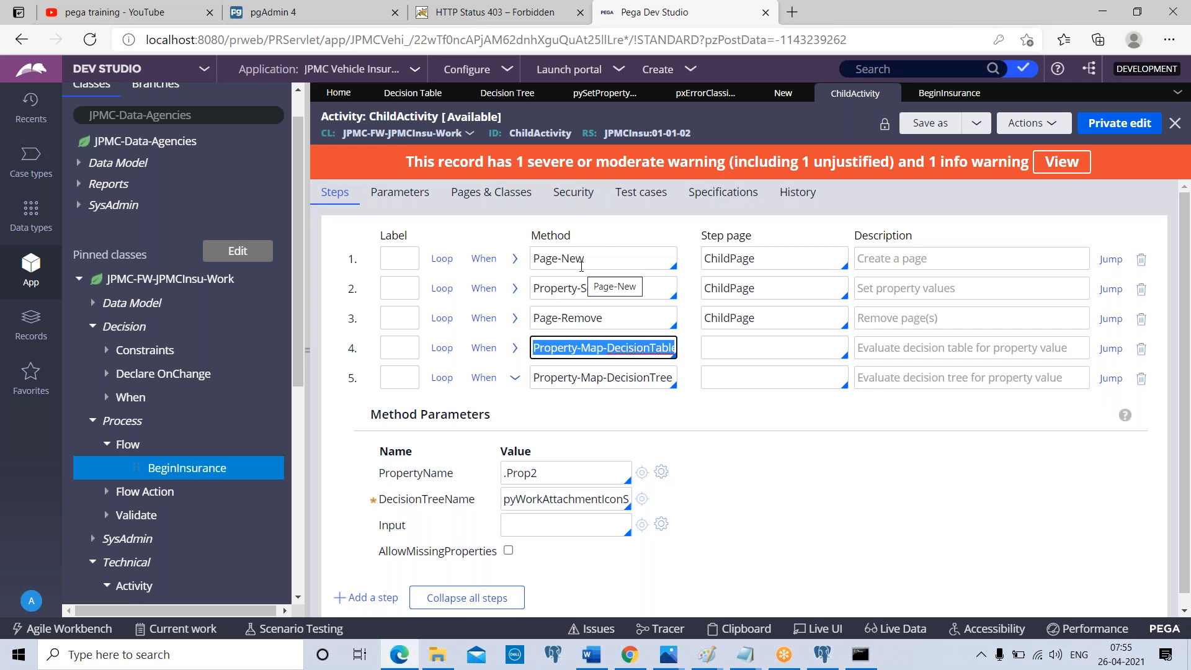
click(842, 16)
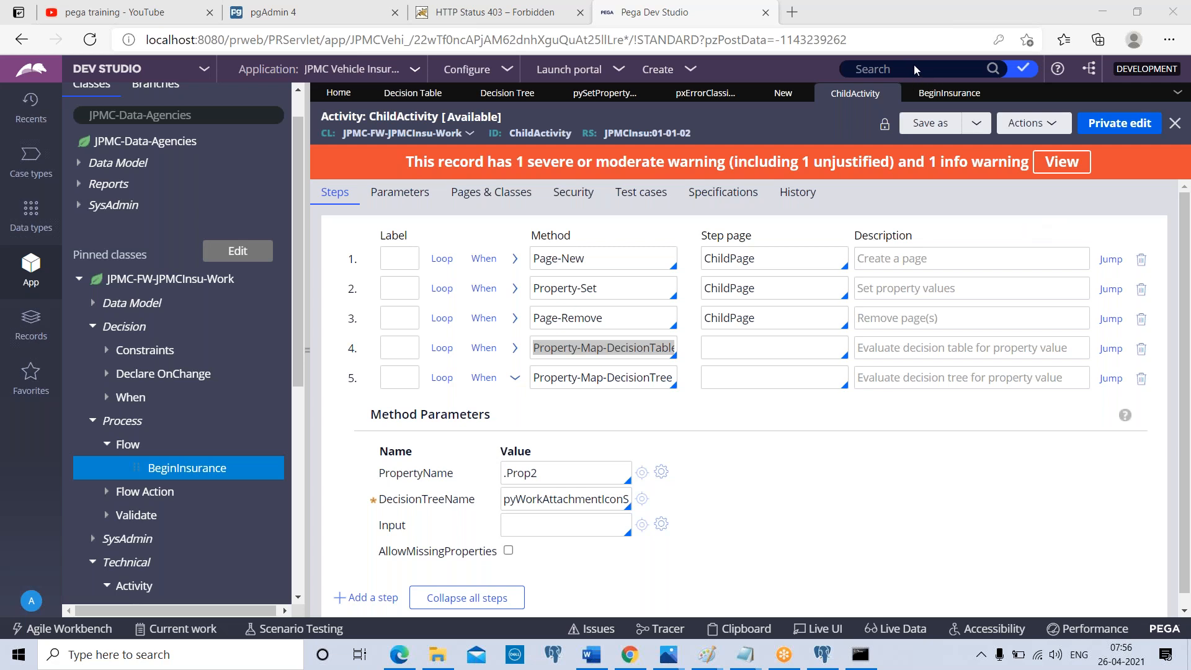
Review the pySetPropertyDialogHeader decision tree and the conditions and results settings of the pxErrorClassificationToHttpStatusCode decision table
click(598, 94)
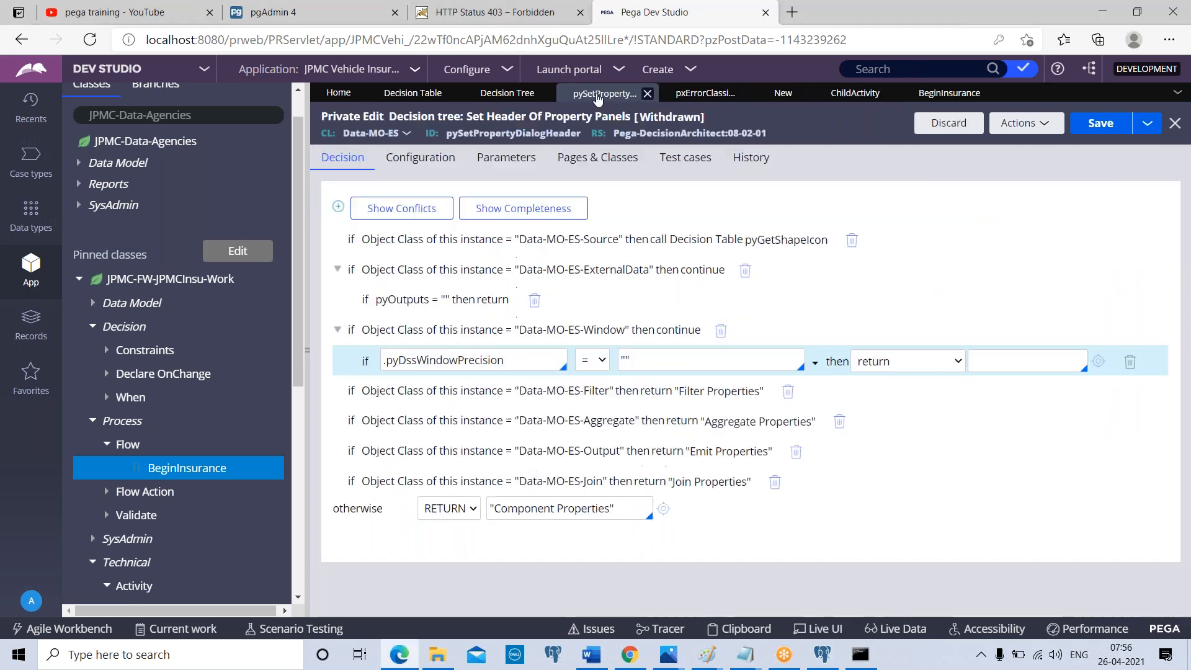
click(692, 98)
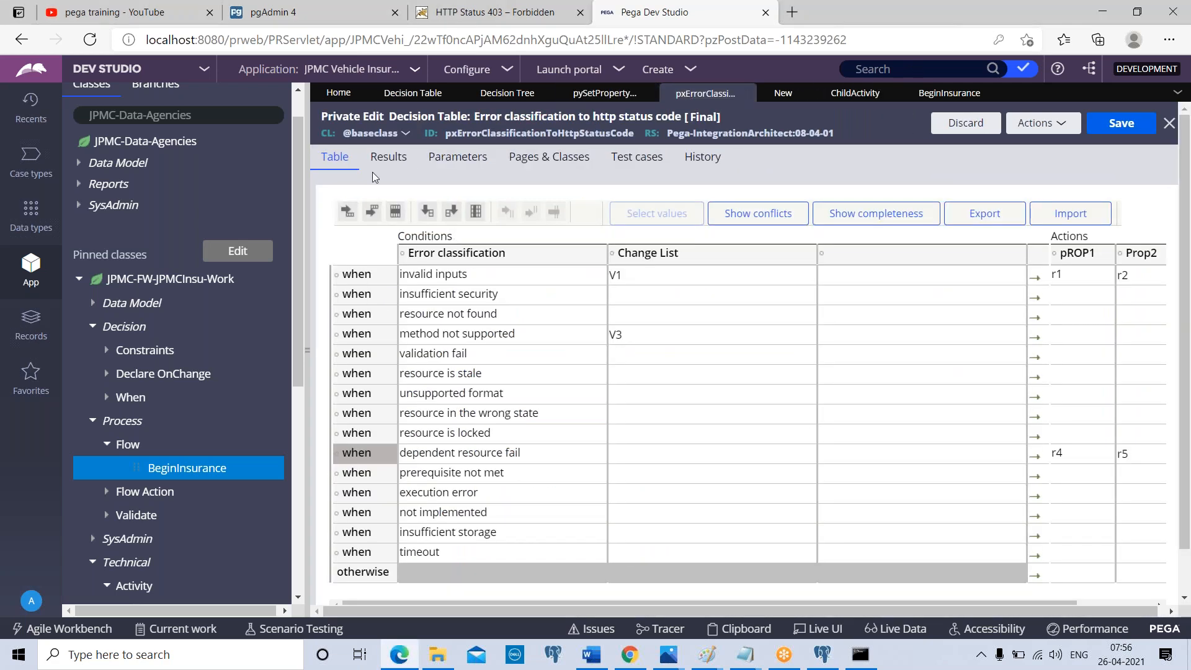
click(389, 158)
click(338, 158)
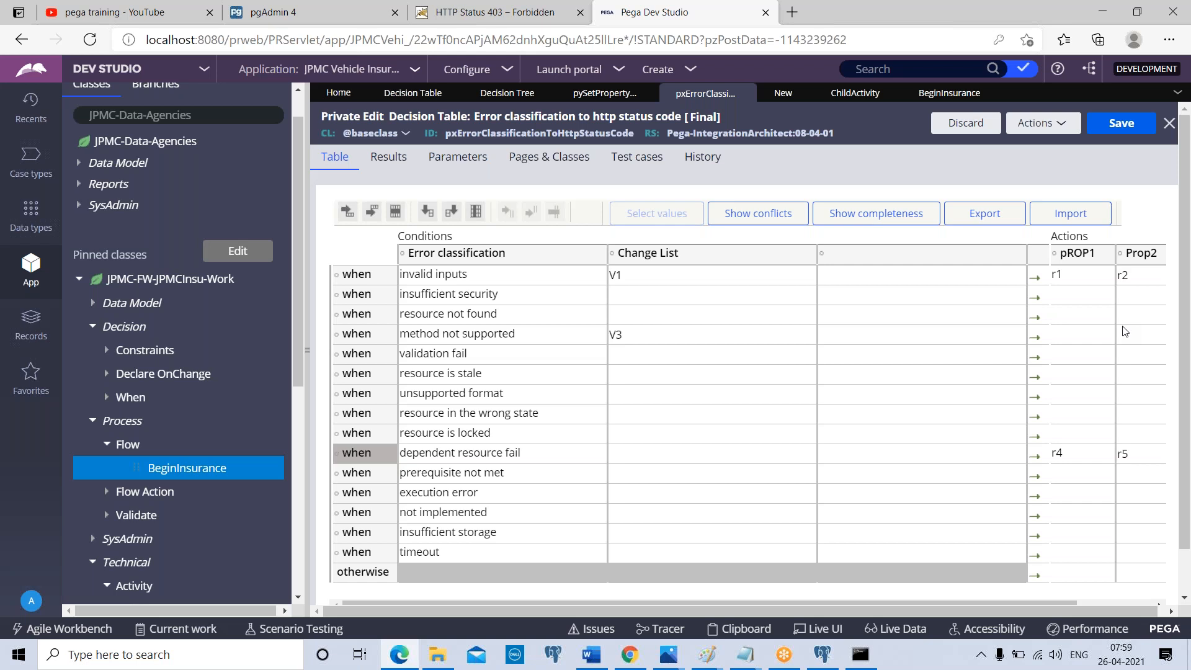
click(887, 33)
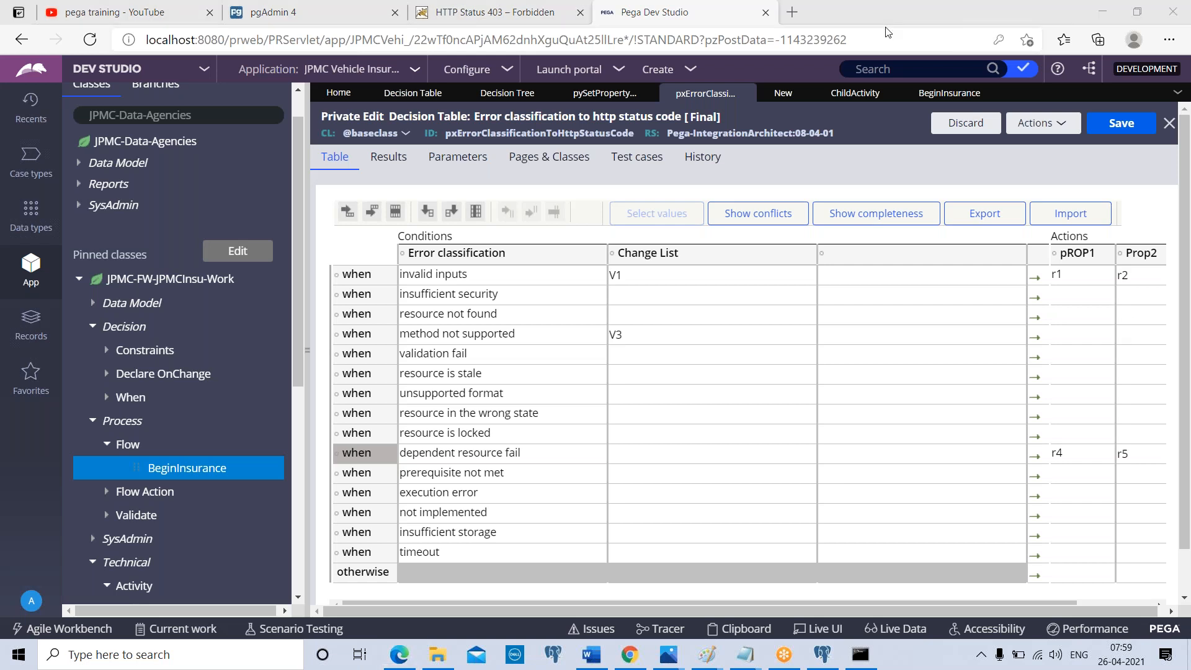